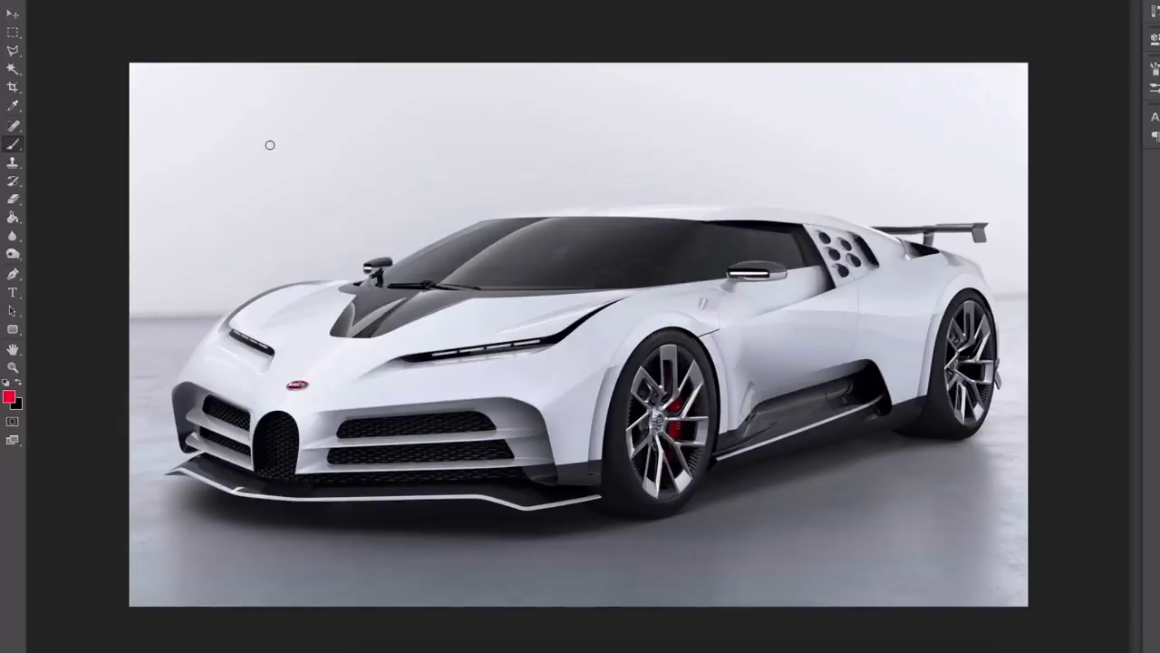
- Handwrite "(F) ART" in red on the backdrop above the car's hood and draw an ellipse around it
mouse_move(254, 167)
mouse_down()
mouse_move(296, 141)
mouse_move(306, 158)
mouse_up()
drag(283, 138, 340, 147)
drag(312, 122, 363, 108)
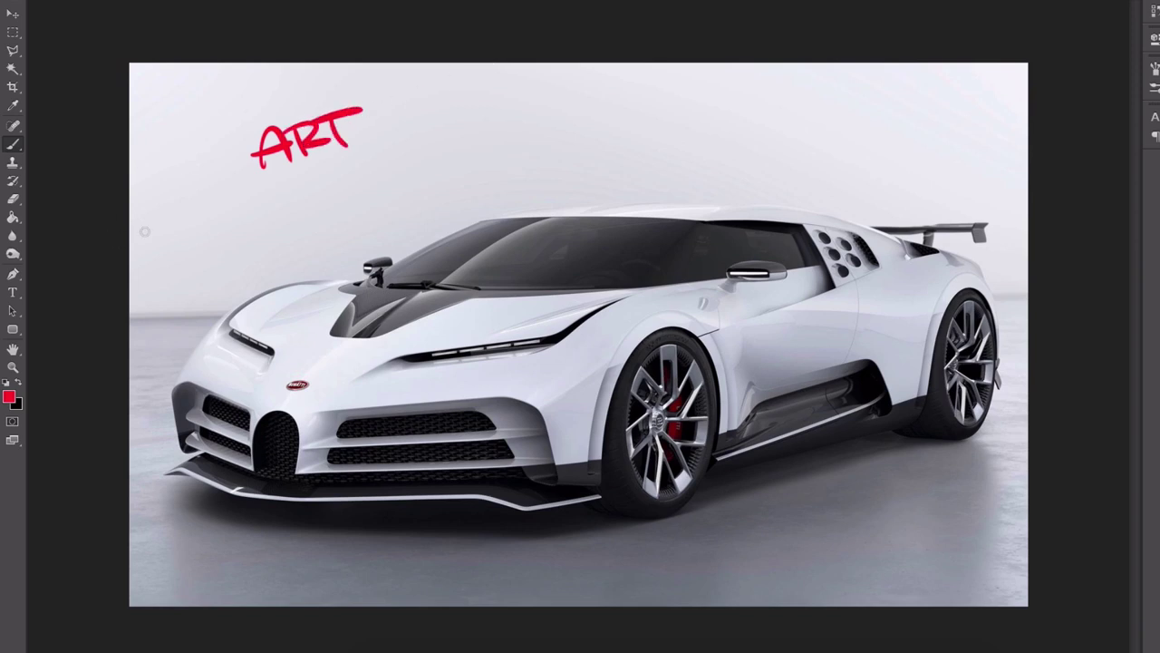
drag(399, 82, 419, 94)
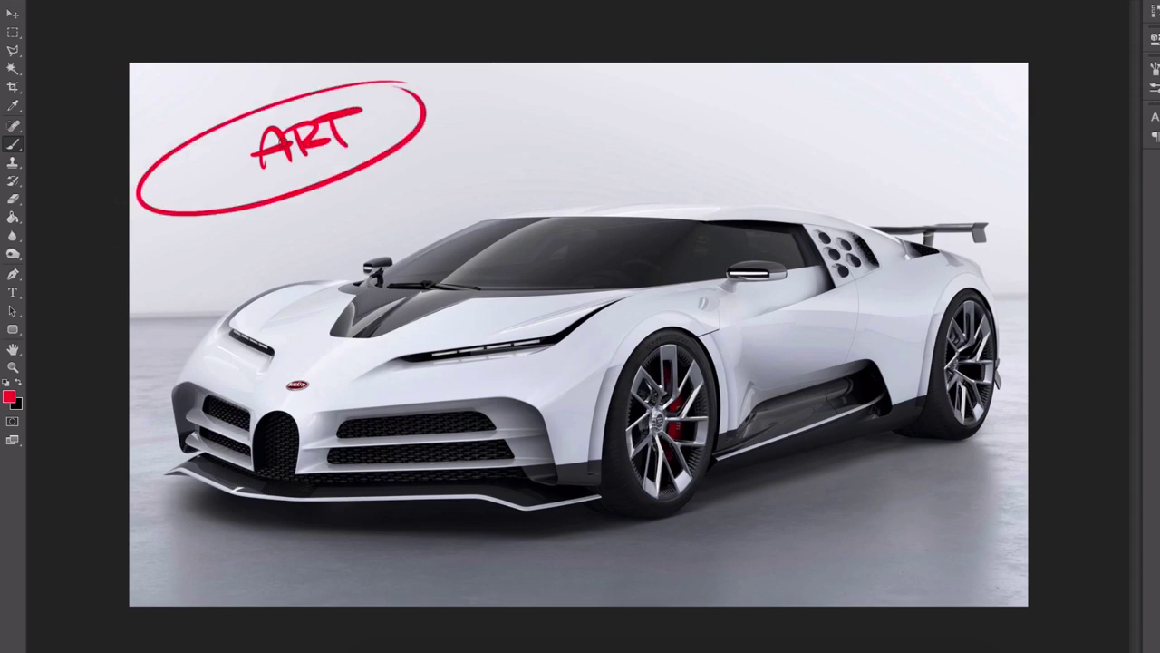
mouse_move(205, 154)
mouse_down()
mouse_move(200, 183)
mouse_move(221, 151)
mouse_move(187, 188)
mouse_up()
mouse_move(198, 168)
mouse_down()
mouse_move(216, 166)
mouse_move(229, 187)
mouse_up()
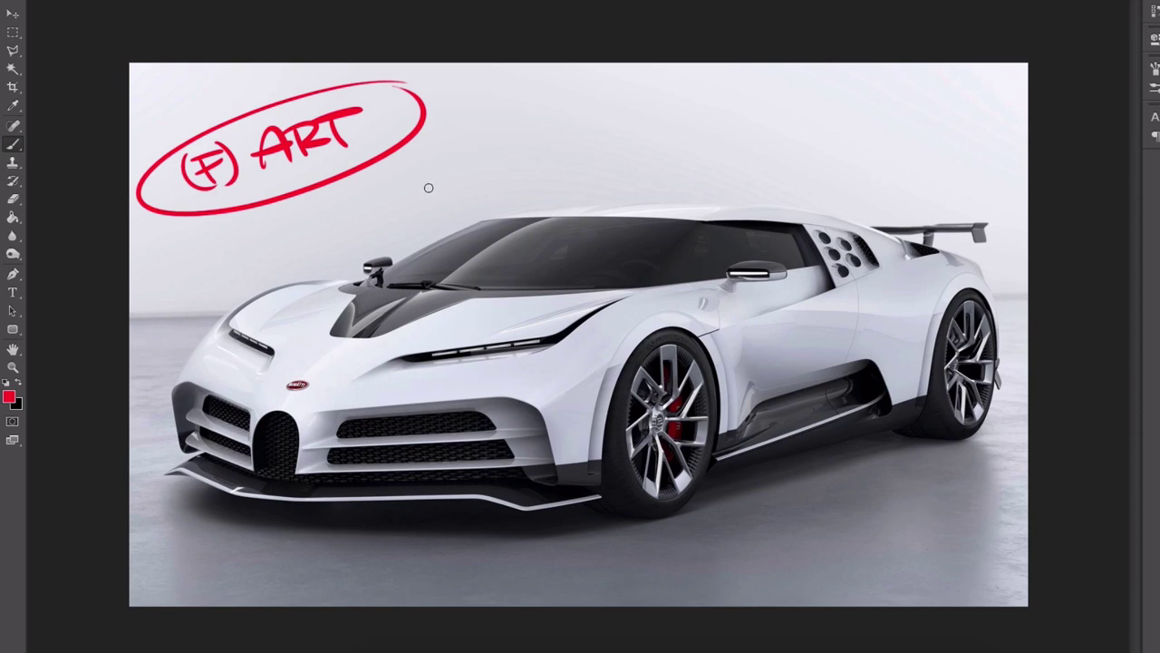
- Erase the red handwriting and its ellipse from the backdrop above the car
key(e)
mouse_move(430, 138)
mouse_down()
mouse_move(463, 142)
mouse_move(220, 203)
mouse_move(166, 208)
mouse_move(414, 145)
mouse_move(130, 194)
mouse_move(430, 73)
mouse_up()
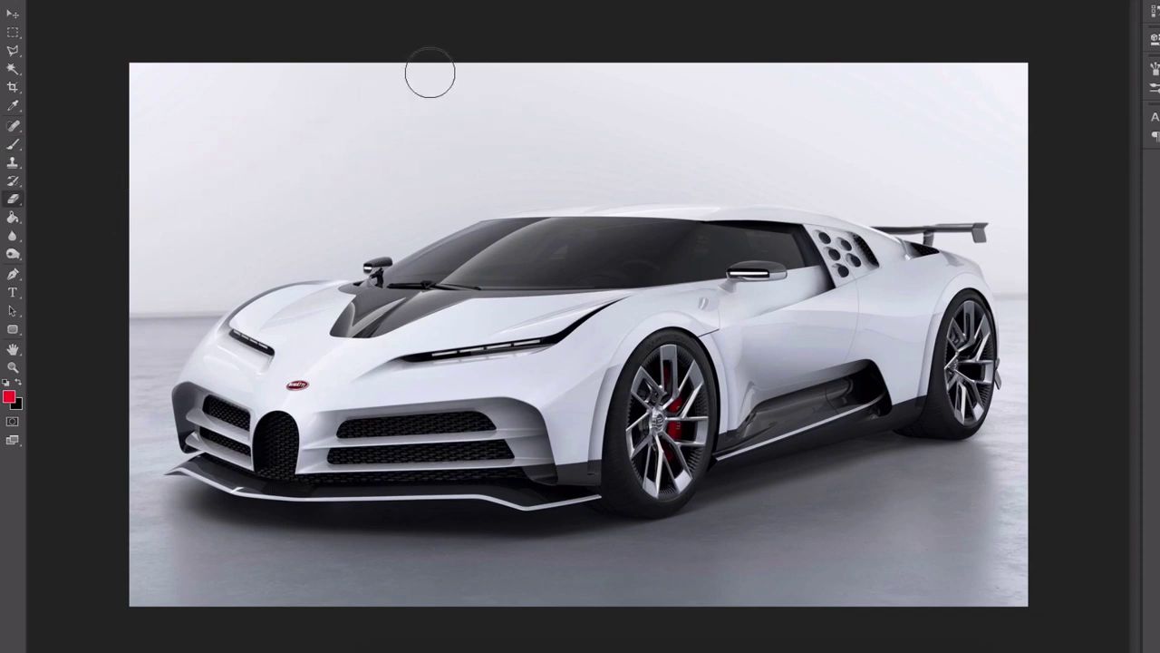
click(13, 143)
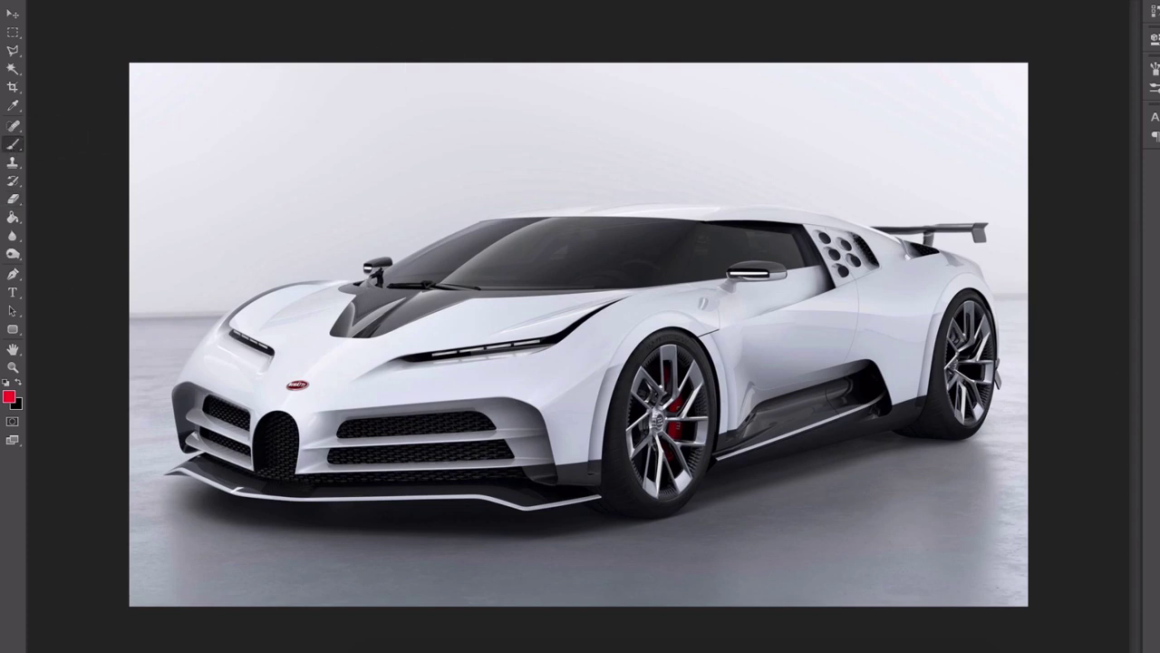
- Lasso the headlight nearest the front wheel, duplicate it onto its own layer and shift the copy slightly down toward the nose
click(13, 50)
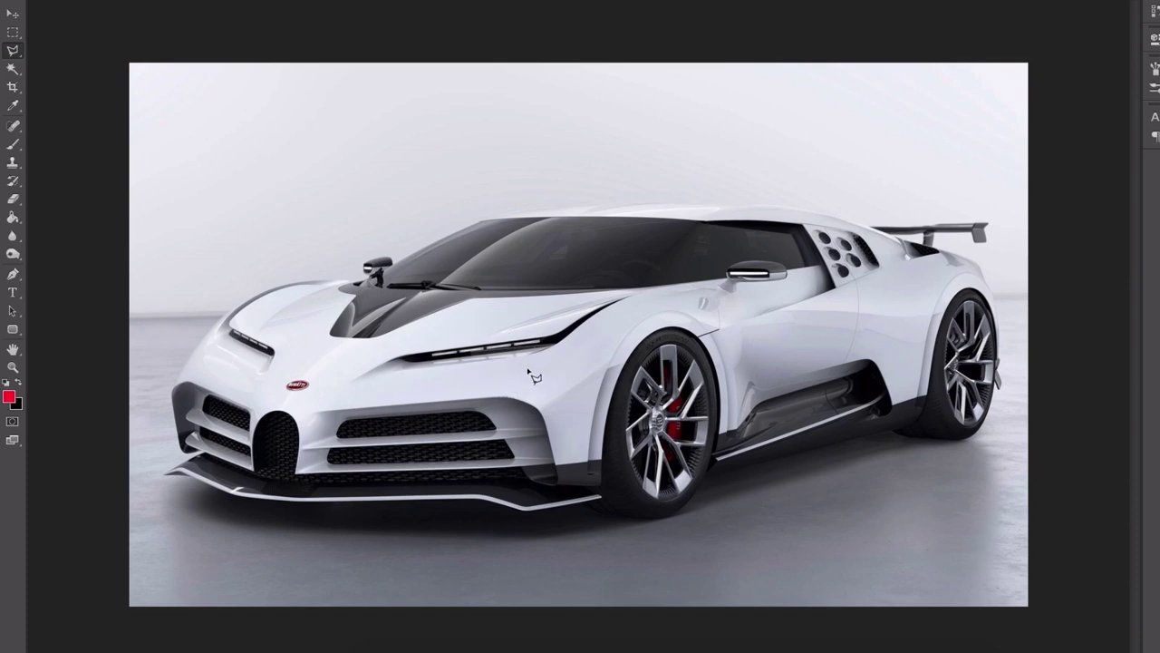
click(340, 390)
click(546, 368)
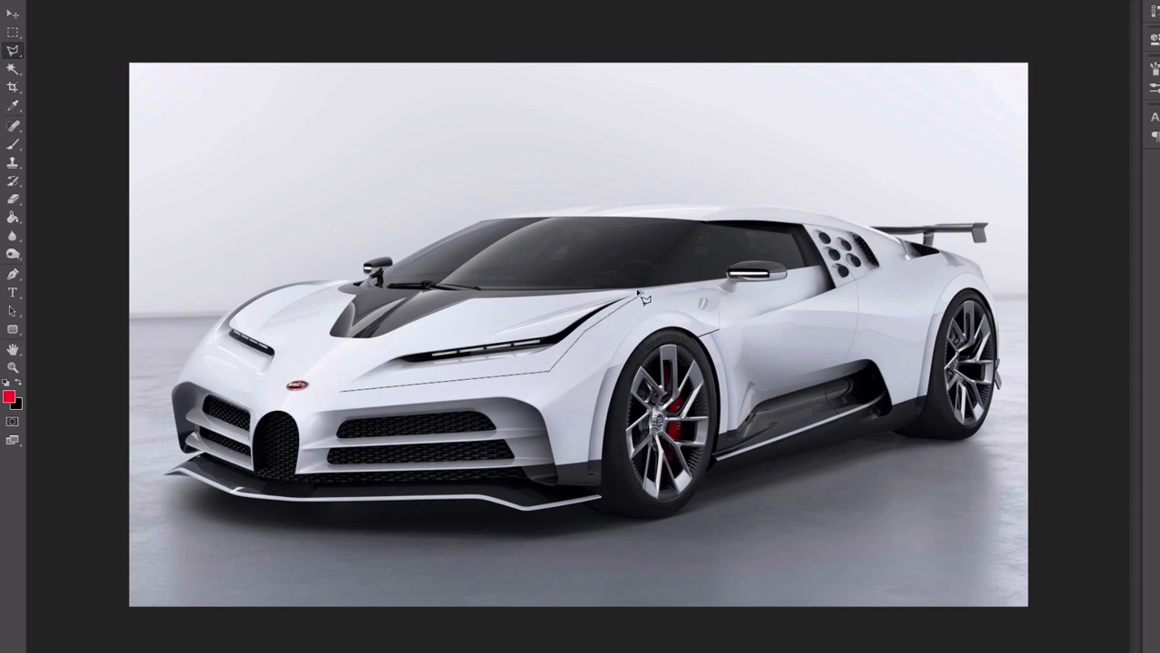
click(638, 293)
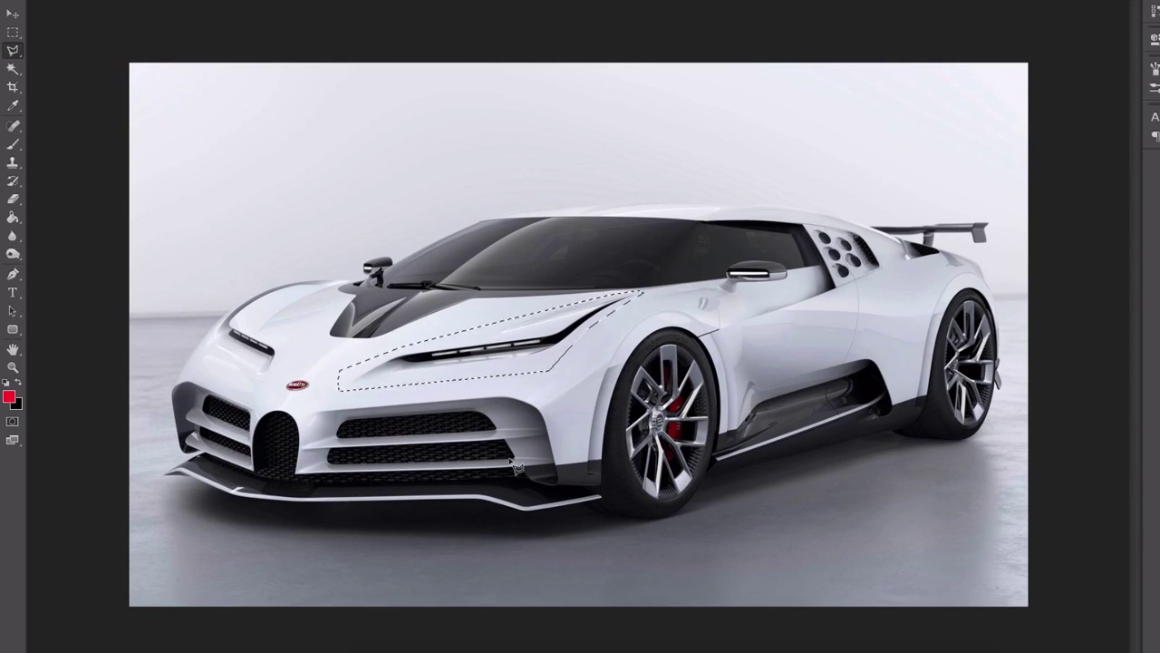
key(ctrl+d)
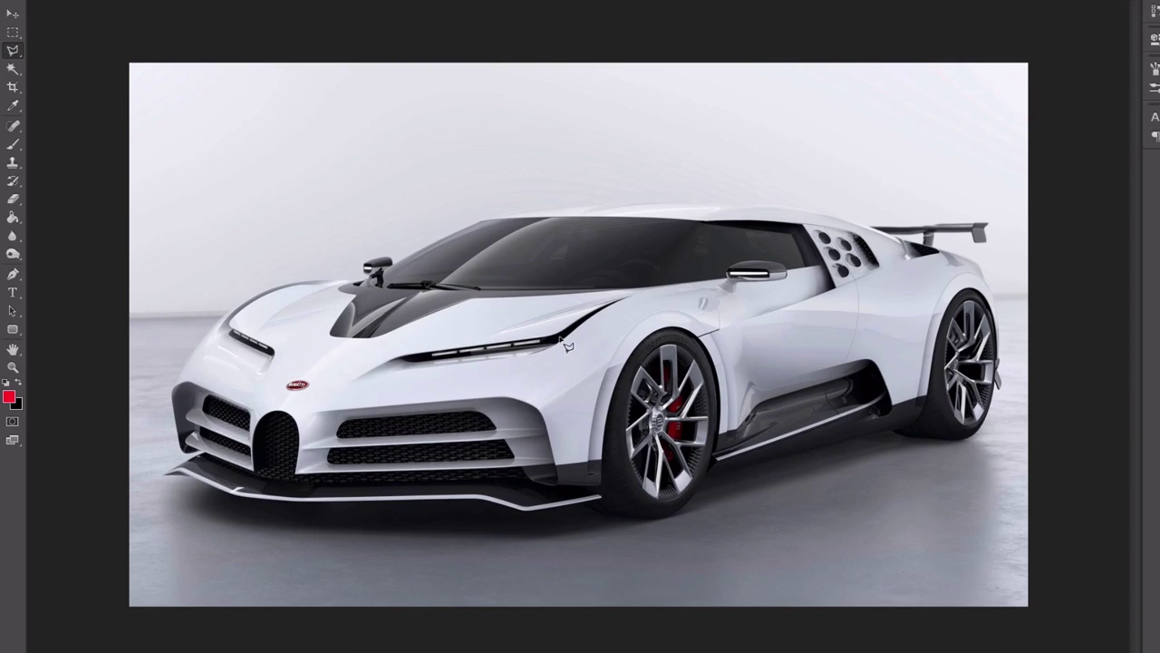
key(v)
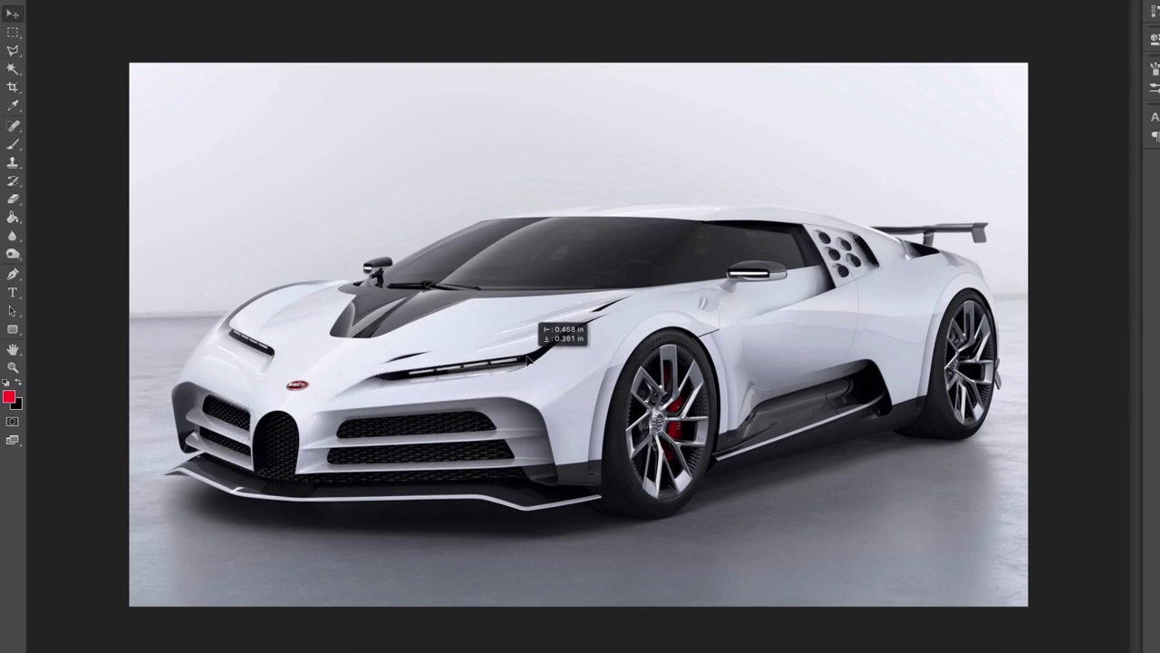
mouse_move(529, 357)
mouse_down()
mouse_move(541, 361)
mouse_move(531, 363)
mouse_up()
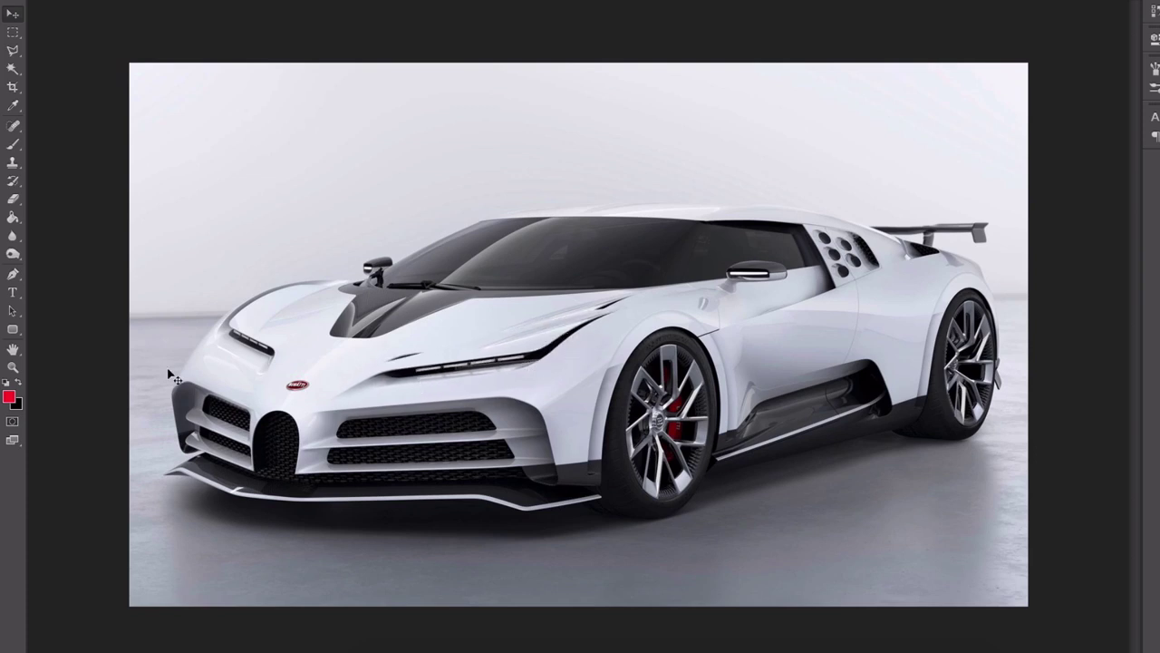
- Paint out the leftover pieces of the original near-side headlight using a small soft brush in the sampled body colour
click(13, 144)
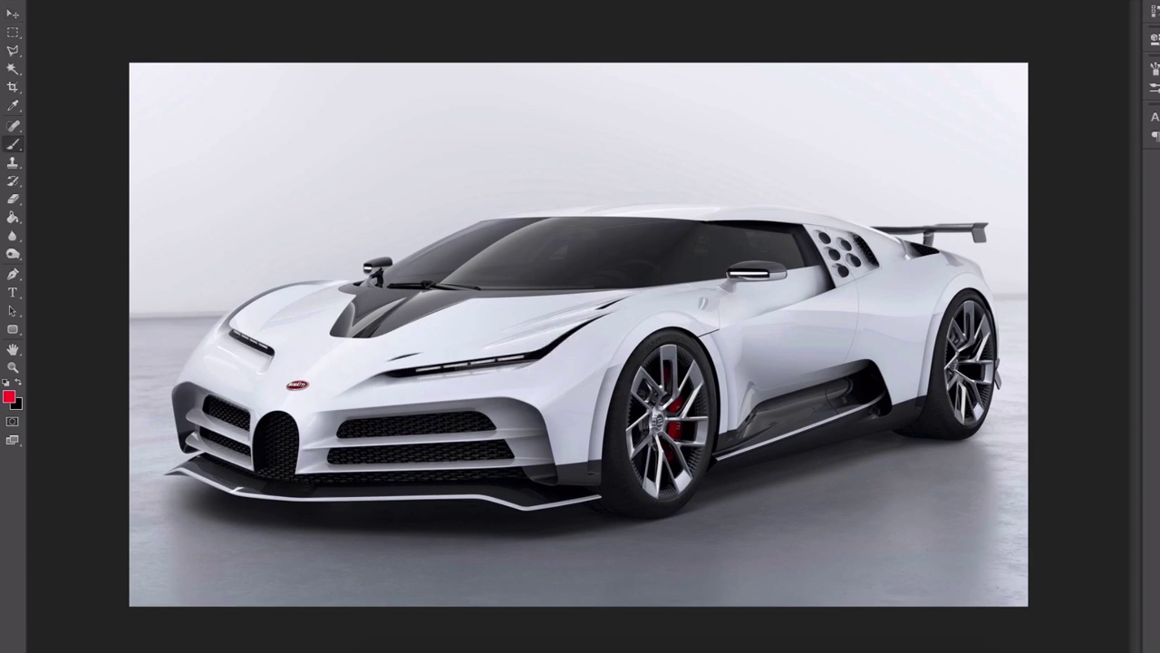
alt+click(529, 309)
right_click(537, 310)
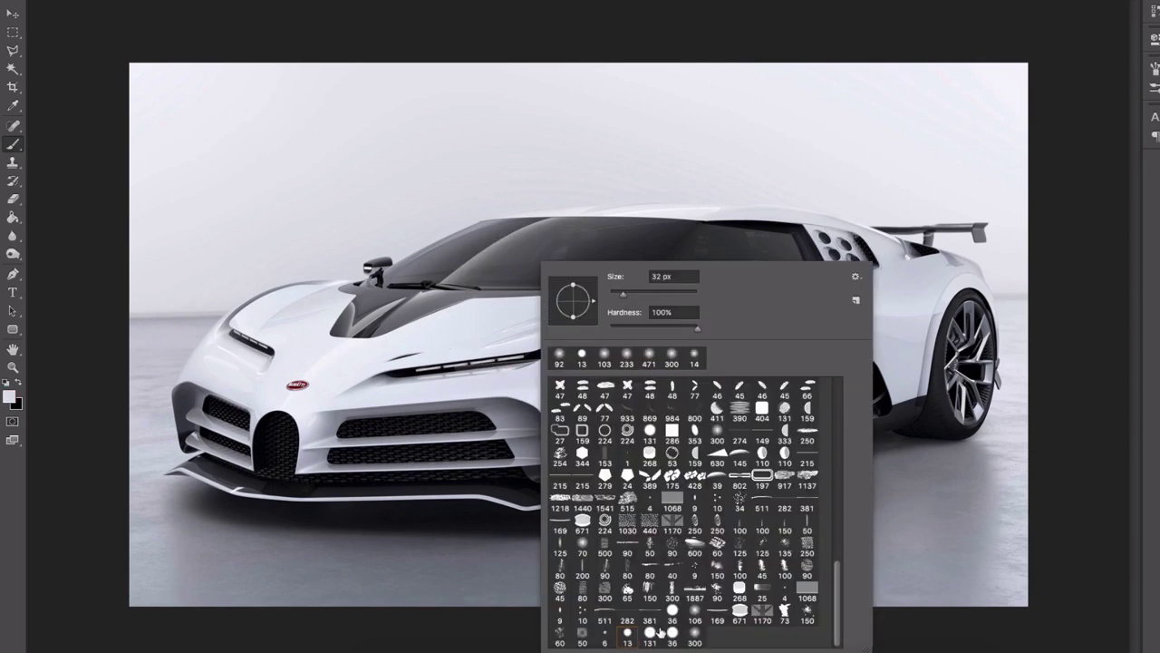
click(695, 632)
click(626, 296)
click(497, 332)
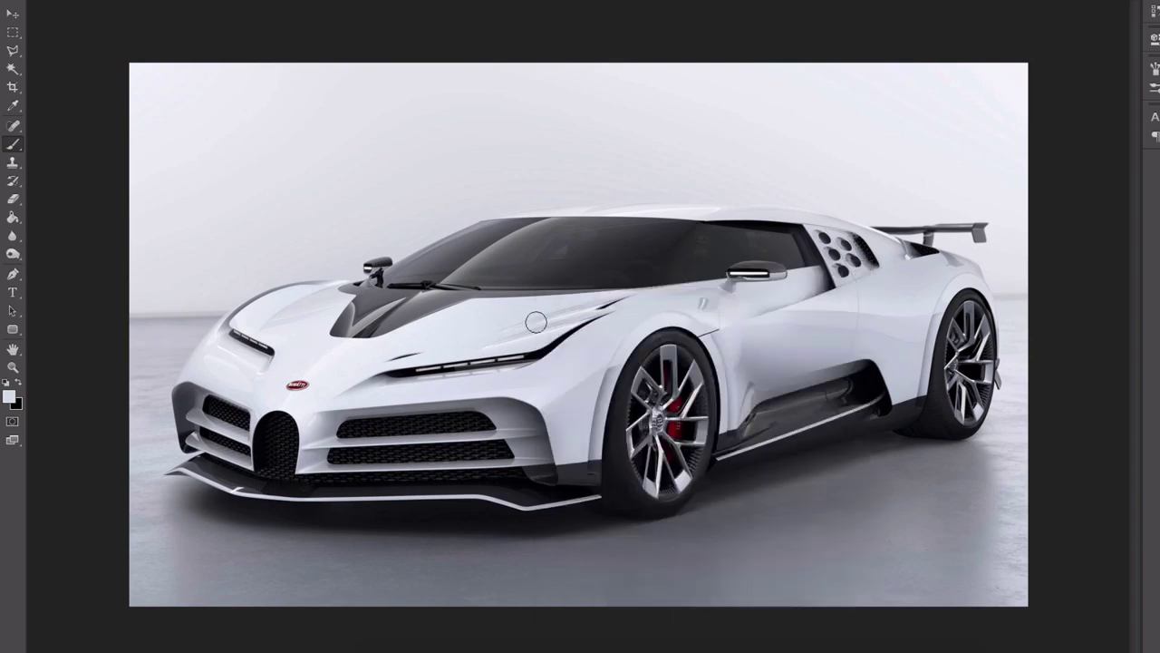
mouse_move(624, 303)
mouse_down()
mouse_move(540, 321)
mouse_move(606, 306)
mouse_up()
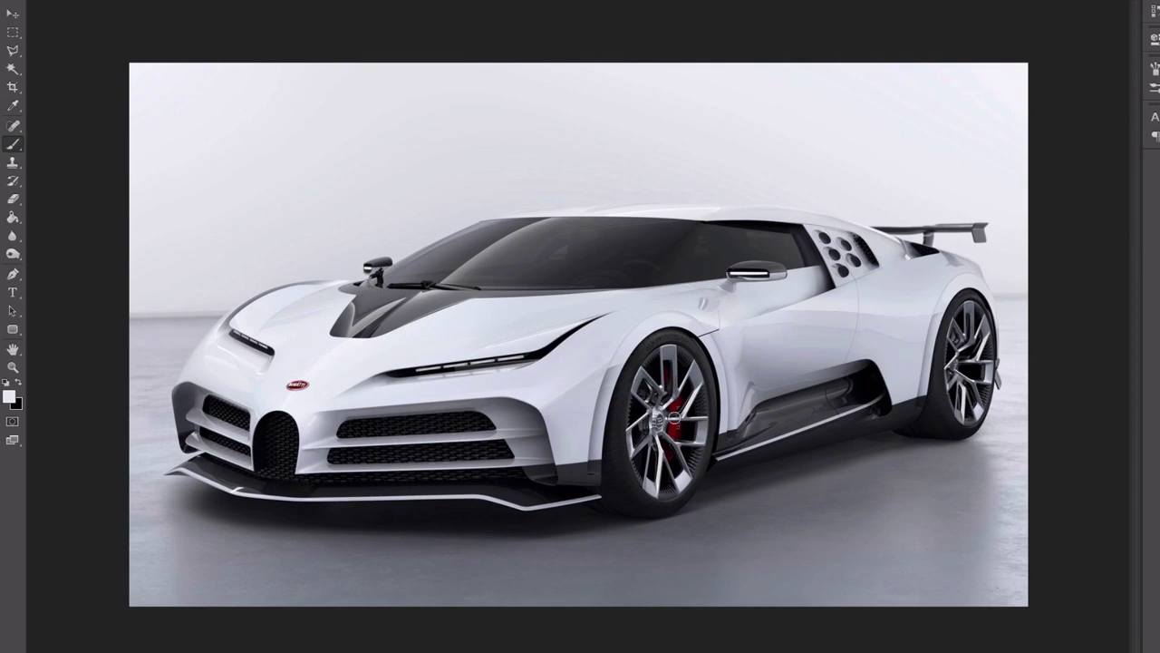
- Trace the near-side headlight's edges and circle its tail with the 13 px hard brush in the sampled brake-caliper red
alt+click(678, 399)
right_click(685, 321)
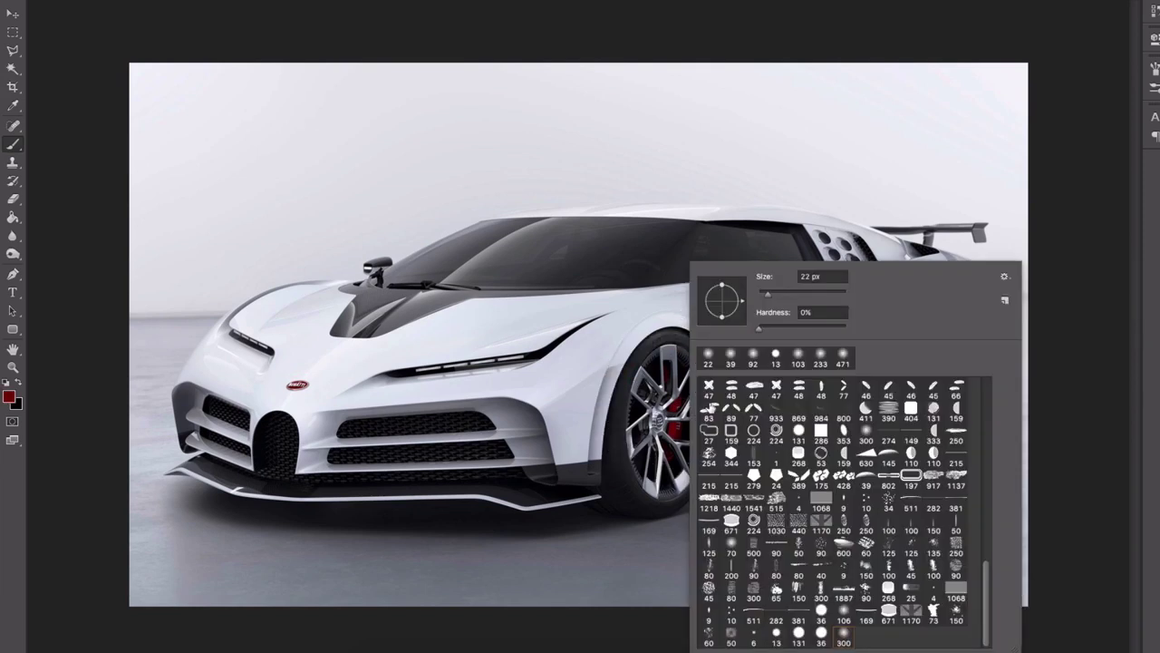
click(777, 639)
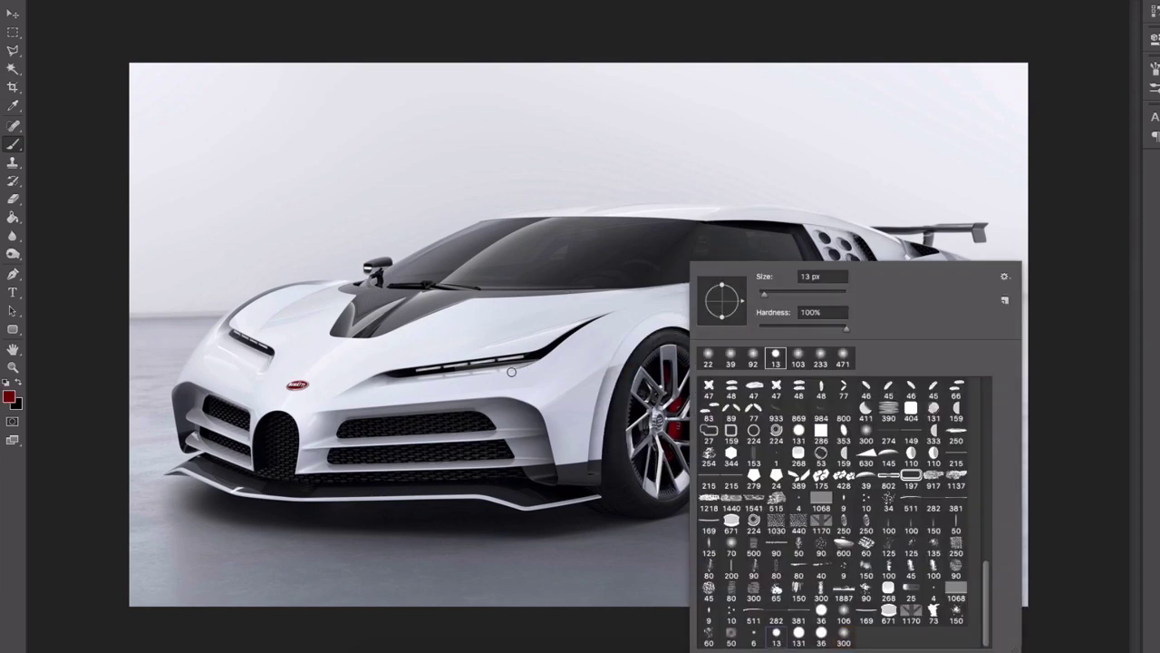
mouse_move(512, 372)
mouse_down()
mouse_move(621, 310)
mouse_move(531, 349)
mouse_move(356, 370)
mouse_move(395, 363)
mouse_move(326, 399)
mouse_up()
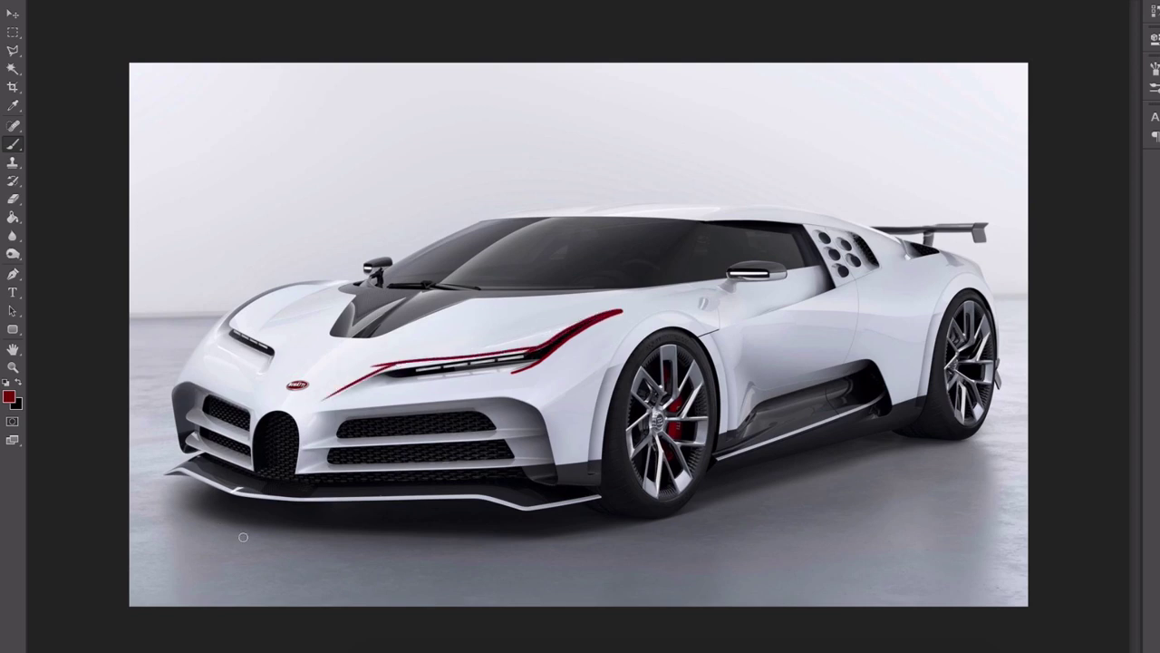
drag(604, 313, 528, 353)
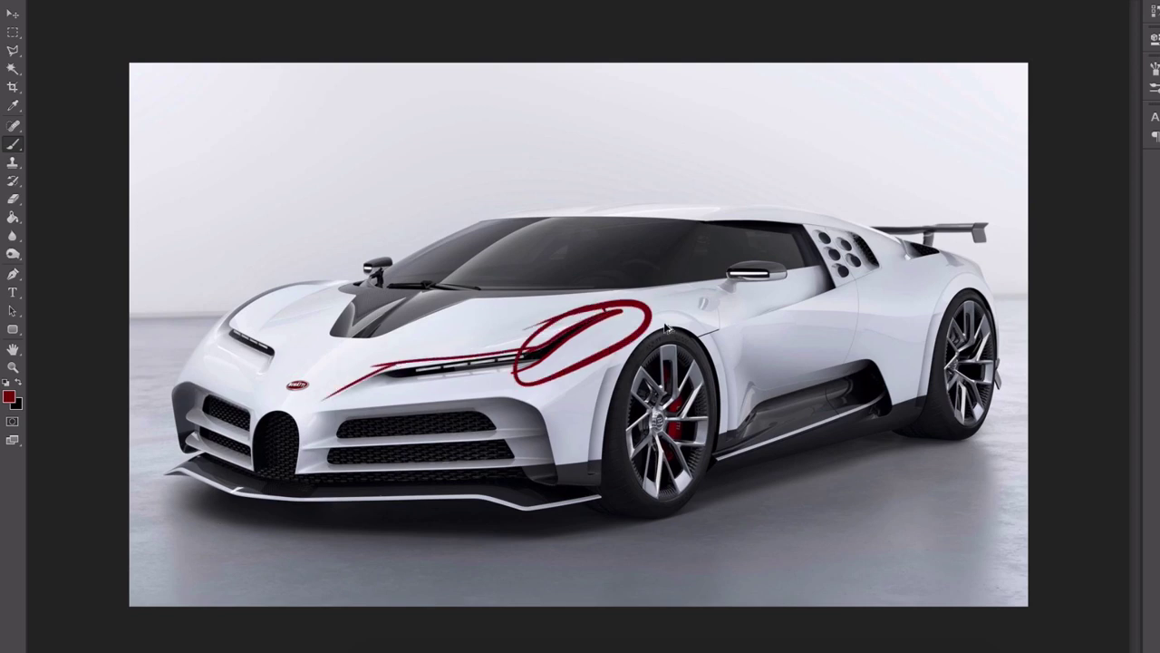
- Undo all the red strokes around the near-side headlight
key(ctrl+z)
key(ctrl+z)
key(ctrl+z)
key(ctrl+z)
key(ctrl+z)
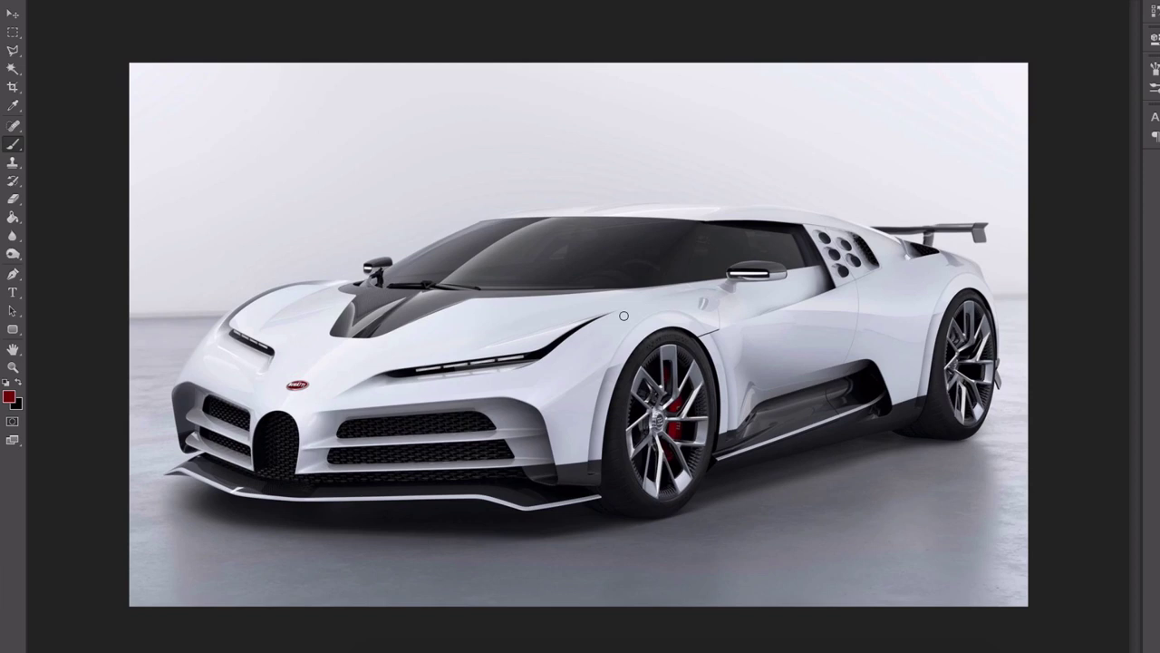
- Mark the side vents and the rear roofline with temporary red strokes, undoing each mark
drag(874, 196, 892, 207)
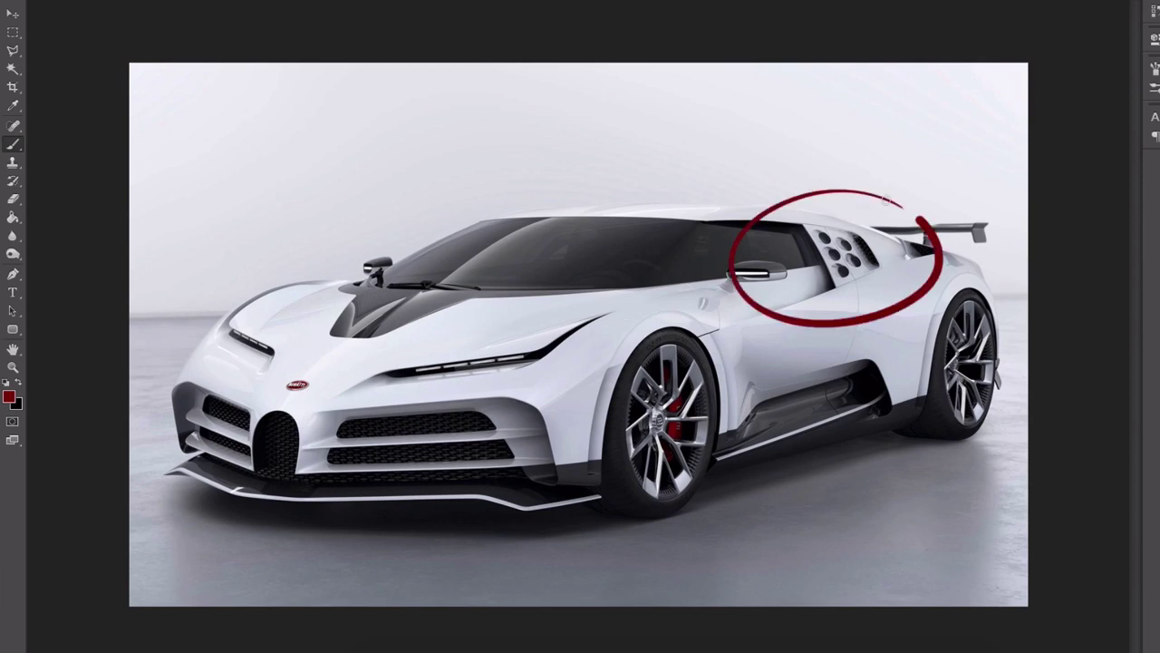
key(ctrl+z)
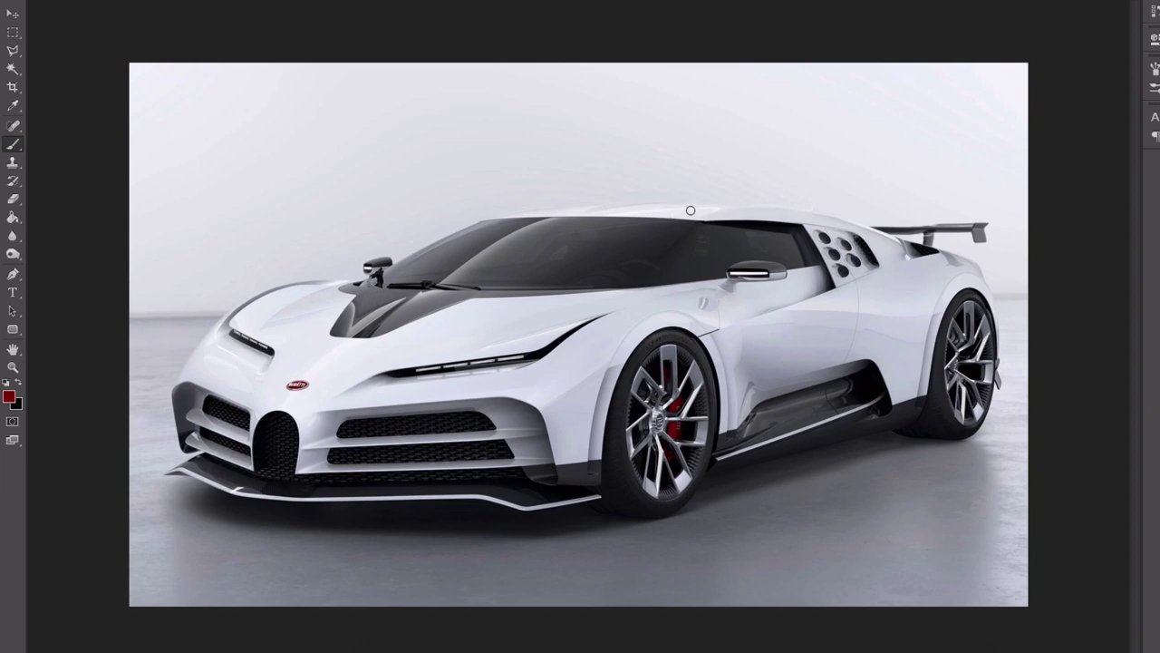
mouse_move(691, 211)
mouse_down()
mouse_move(785, 209)
mouse_move(929, 269)
mouse_up()
key(ctrl+z)
drag(803, 207, 821, 207)
key(ctrl+z)
key(ctrl+z)
drag(759, 207, 894, 238)
key(ctrl+z)
key(ctrl+z)
- Draw a red line from the side vents to the front wheel, and circle the front grilles temporarily before undoing those marks
drag(881, 264, 638, 359)
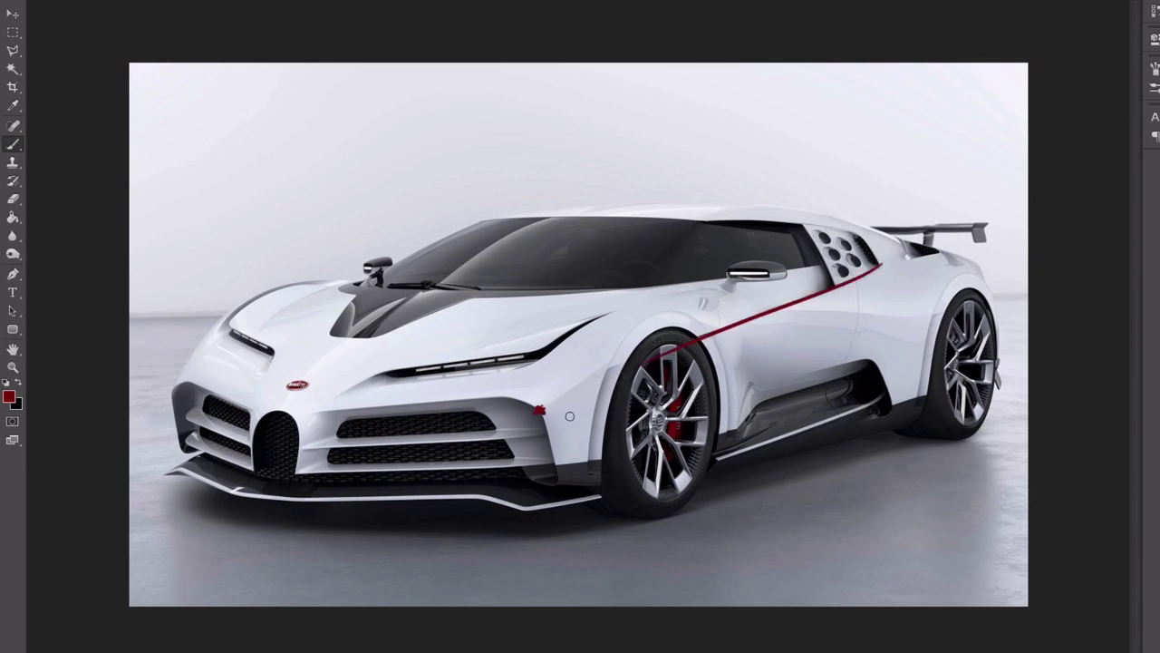
mouse_move(569, 416)
mouse_down()
mouse_move(150, 479)
mouse_move(594, 409)
mouse_up()
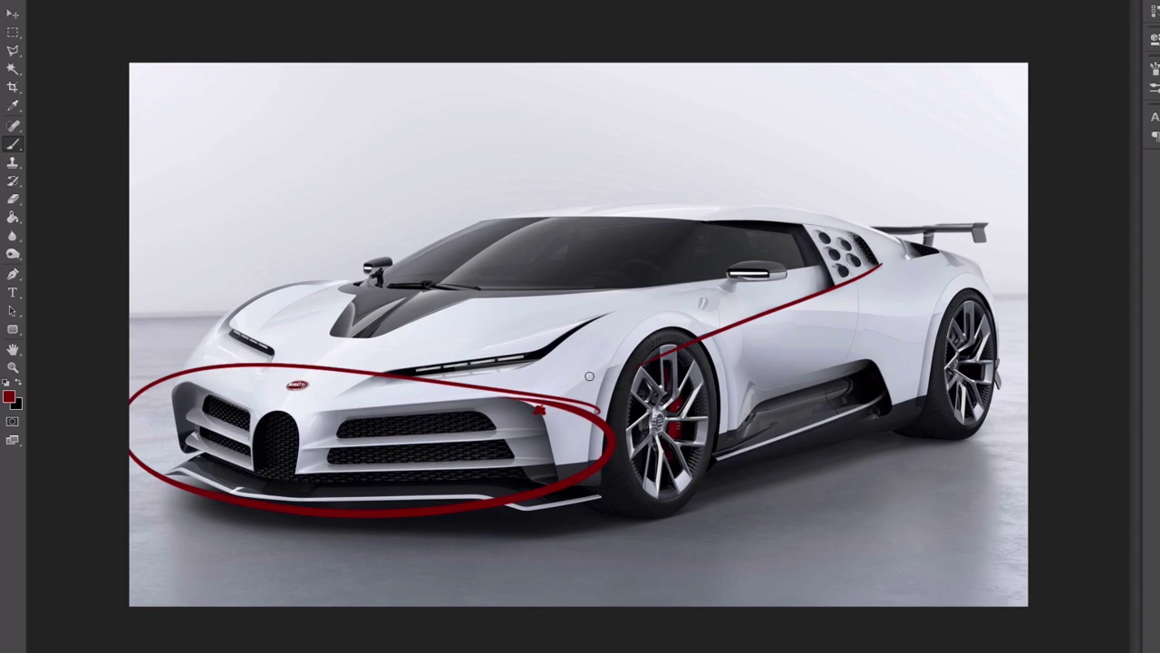
key(ctrl+z)
key(ctrl+z)
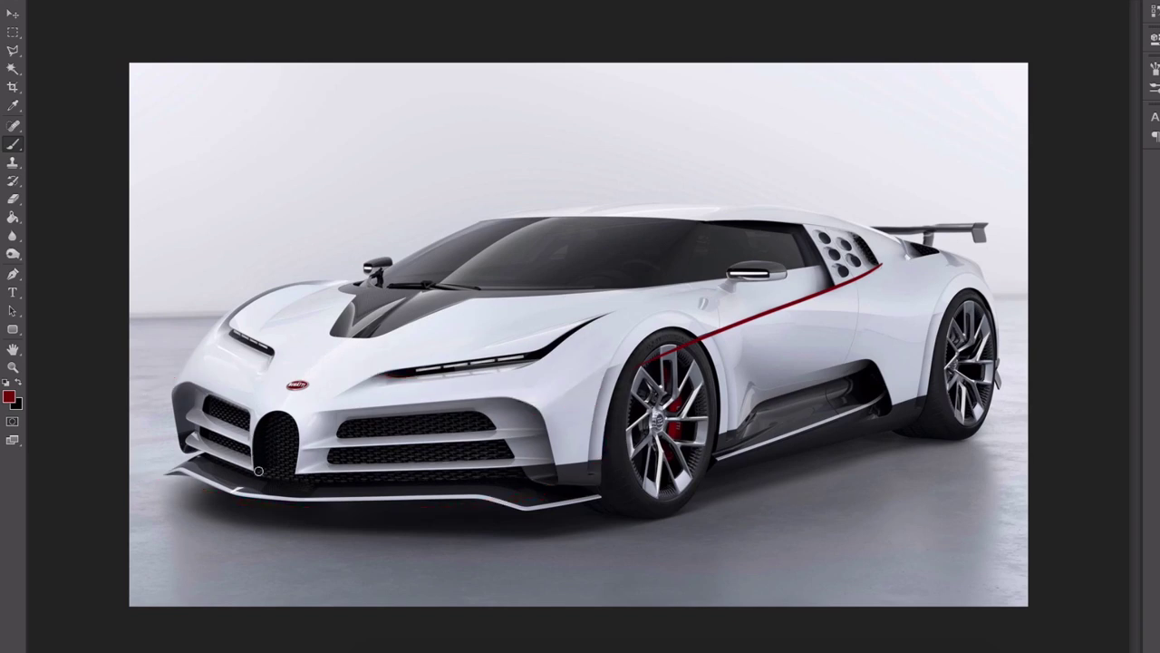
mouse_move(254, 441)
mouse_down()
mouse_move(275, 410)
mouse_move(294, 467)
mouse_up()
key(ctrl+z)
- Lasso the far-side headlight, duplicate it onto its own layer and shift the copy slightly down and outward
key(l)
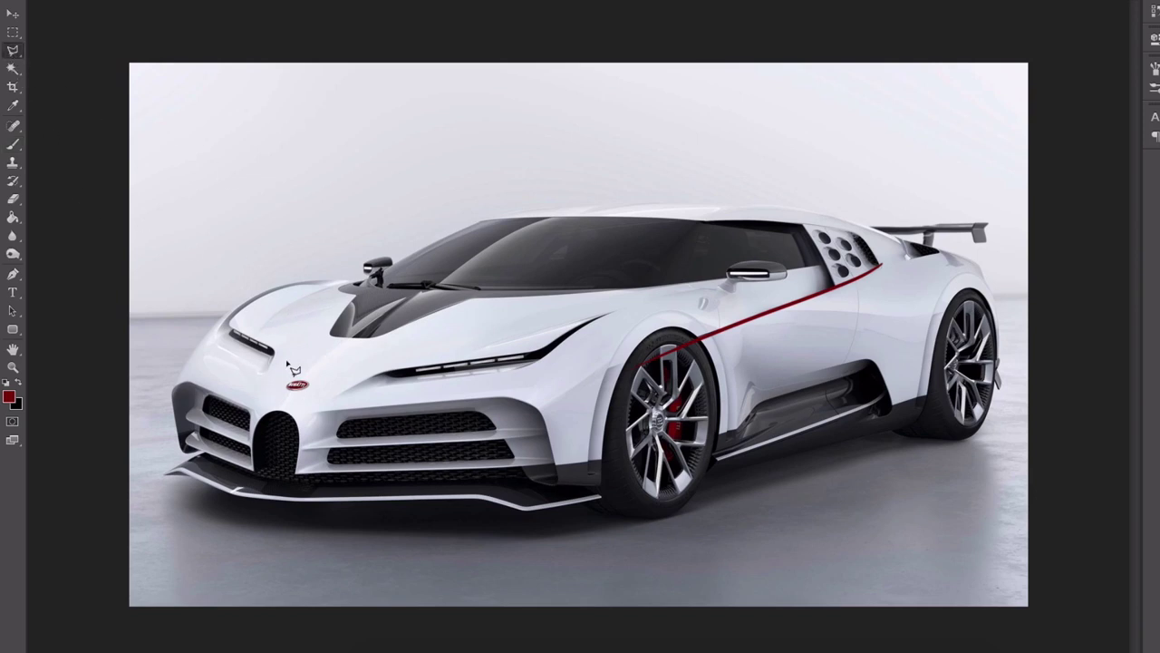
click(269, 374)
click(274, 331)
click(318, 288)
double_click(210, 313)
key(ctrl+j)
key(v)
mouse_move(263, 323)
mouse_down()
mouse_move(252, 339)
mouse_move(270, 351)
mouse_up()
- Paint over the original far-side headlight in the sampled body colour and apply a free transform
key(b)
alt+click(265, 320)
mouse_move(296, 302)
mouse_down()
mouse_move(321, 294)
mouse_move(275, 311)
mouse_move(246, 303)
mouse_up()
key(ctrl+t)
key(Return)
- Clean up the fender around the moved far-side headlight by brushing in colour sampled from the adjacent bodywork
key(e)
scroll(238, 310, up, 3)
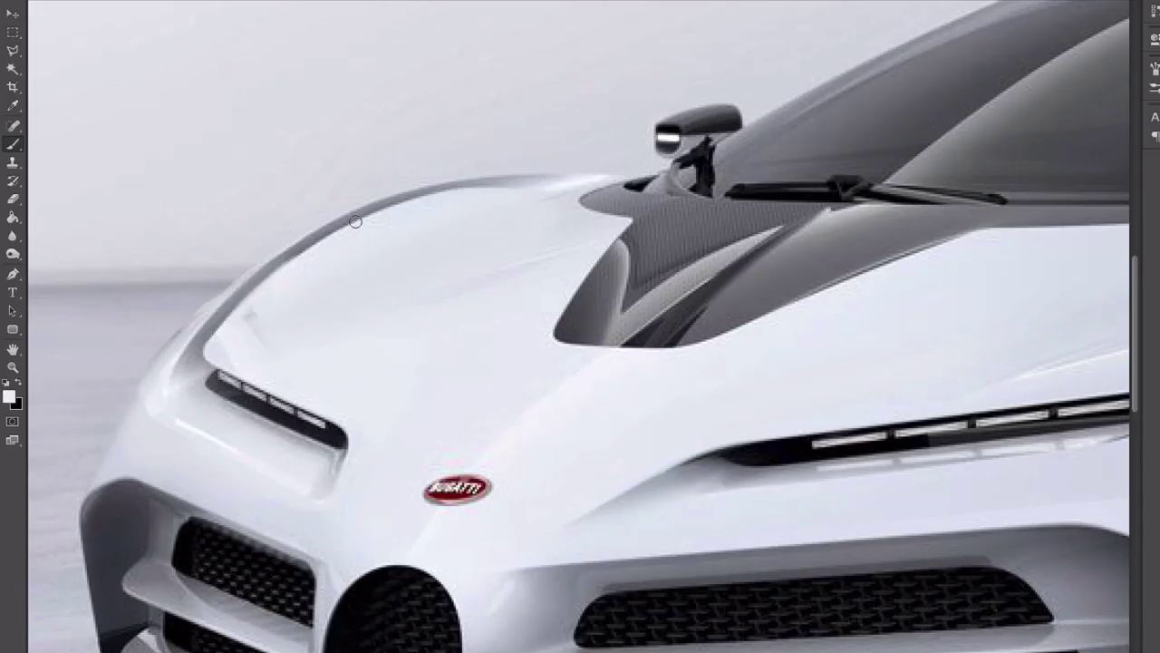
scroll(214, 464, down, 4)
scroll(384, 352, up, 3)
key(b)
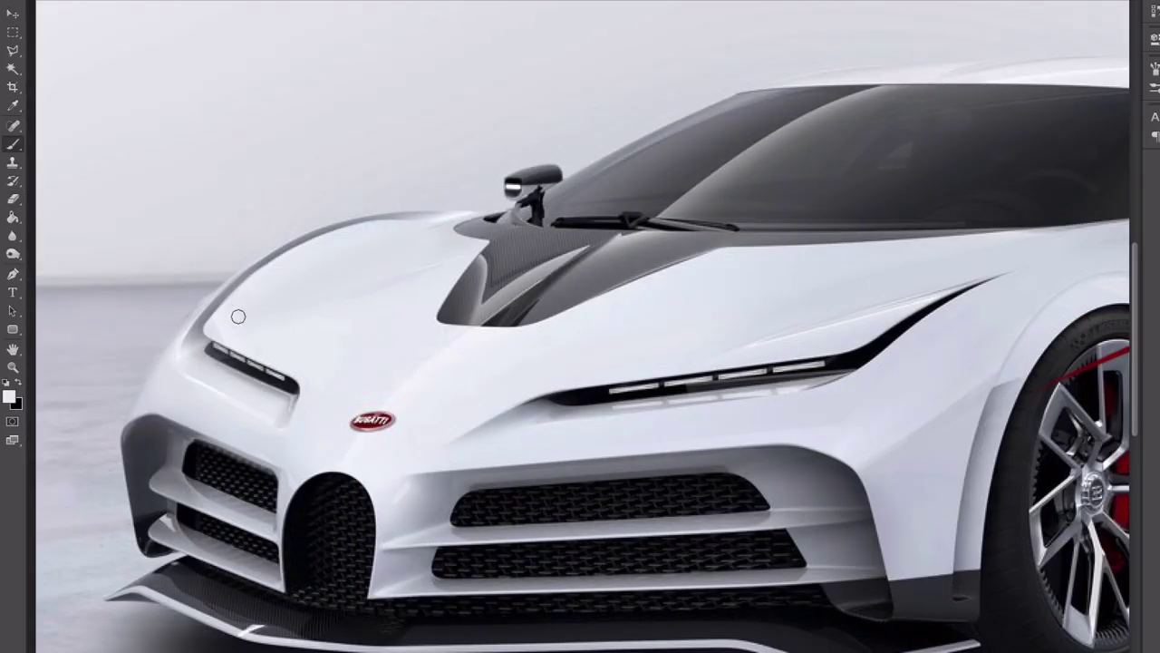
alt+click(274, 302)
right_click(247, 258)
click(210, 324)
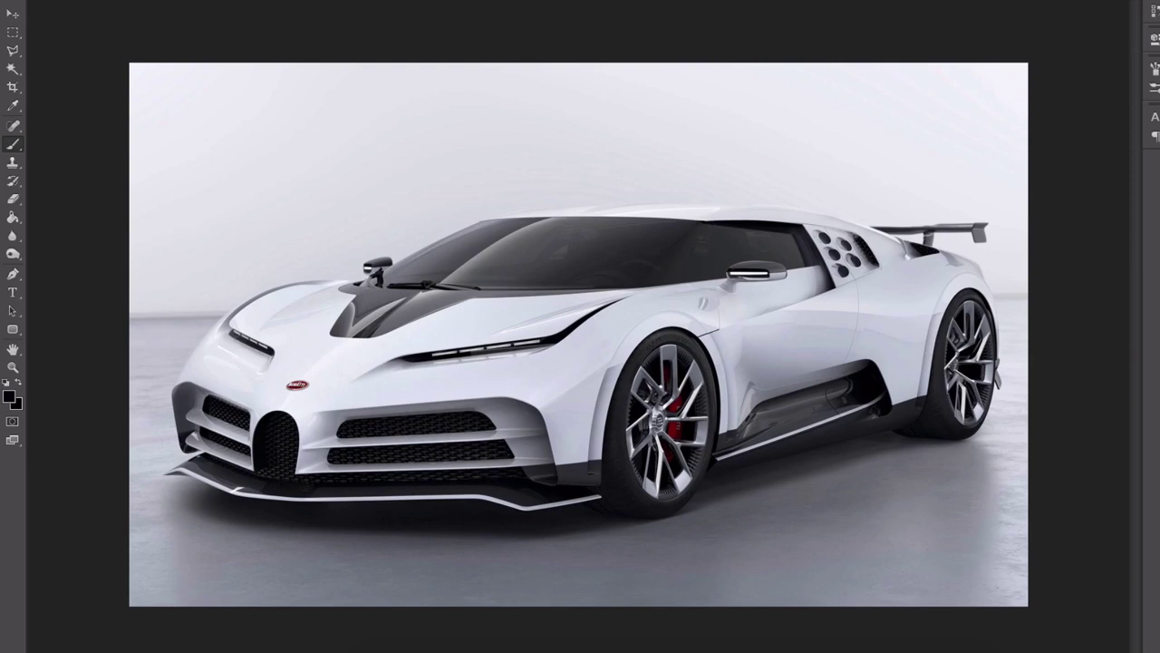
- Compare the original car with the version that has both headlights repositioned
key(ctrl+z)
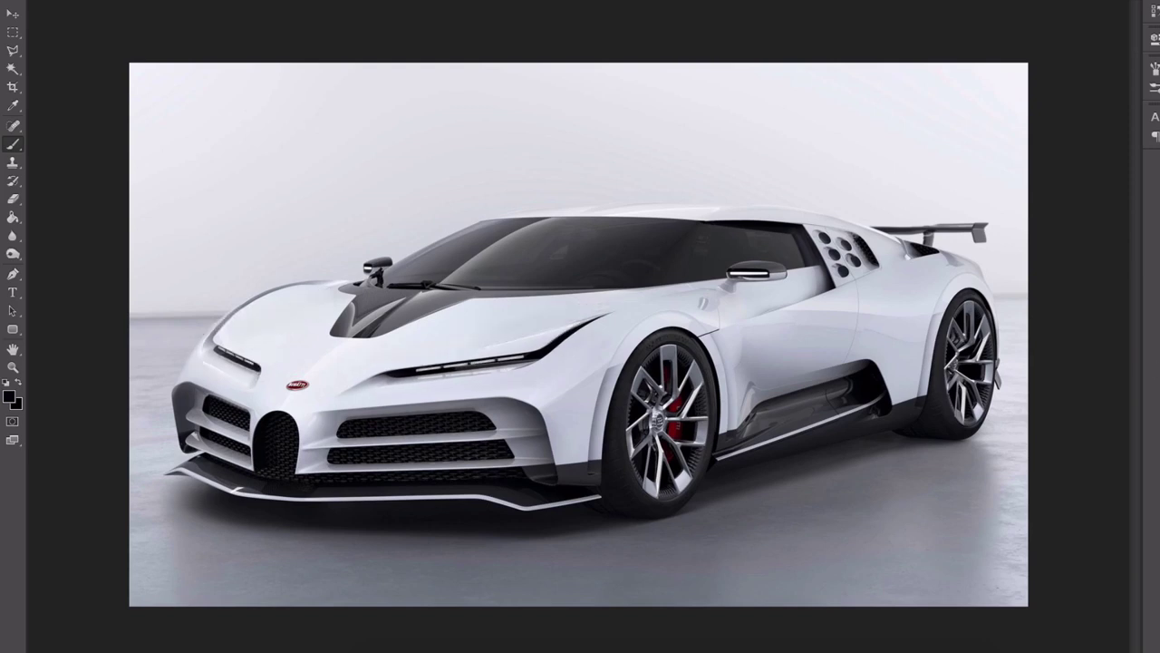
key(ctrl+z)
key(ctrl+z)
- Refine the bodywork along the upper bend of the near-side headlight's black tail with the sampled body colour
ctrl+click(559, 339)
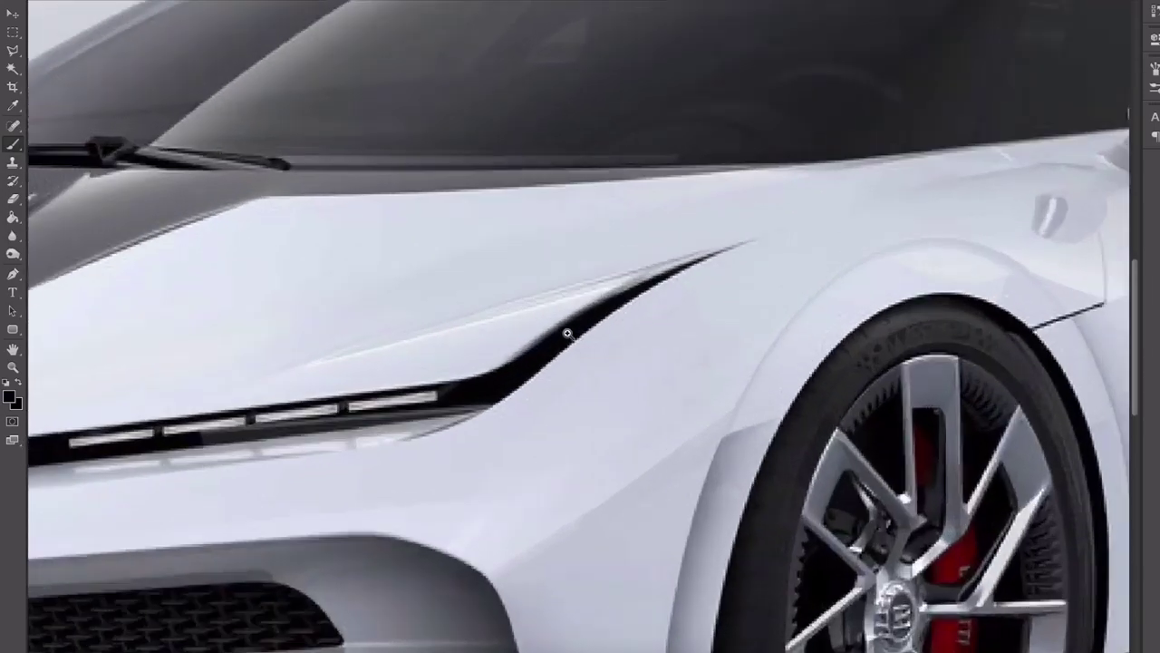
alt+click(535, 314)
drag(543, 329, 536, 329)
key(ctrl+0)
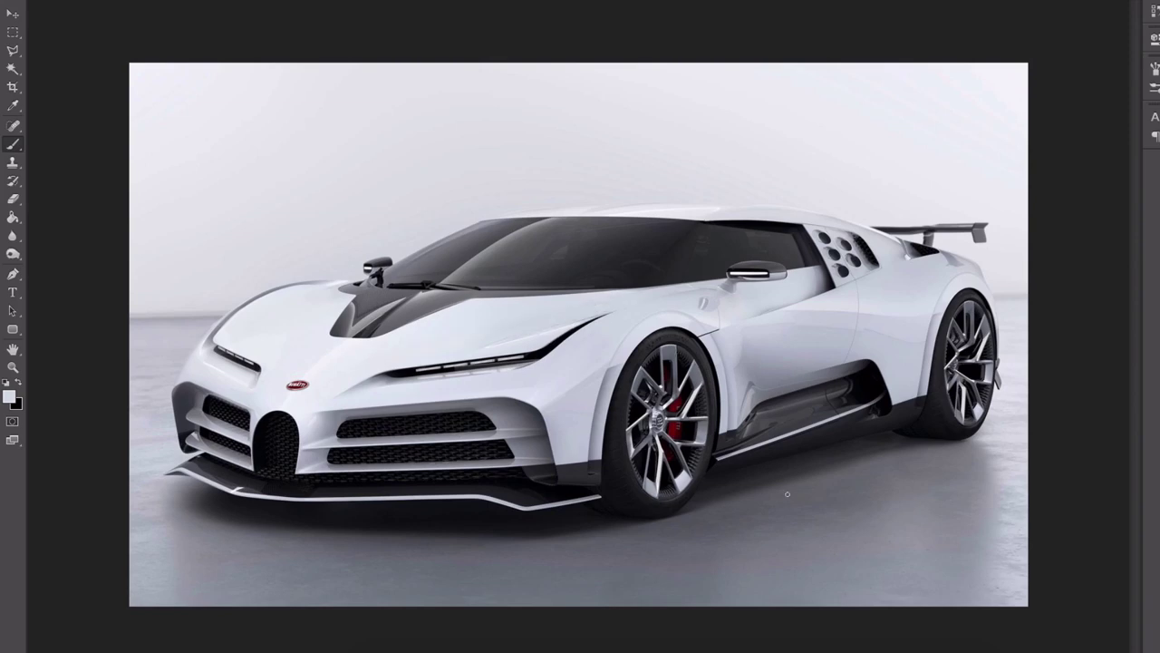
- Paint the near-side headlight's inner tip and the pale strip beneath its light segments in the sampled black
scroll(439, 363, up, 5)
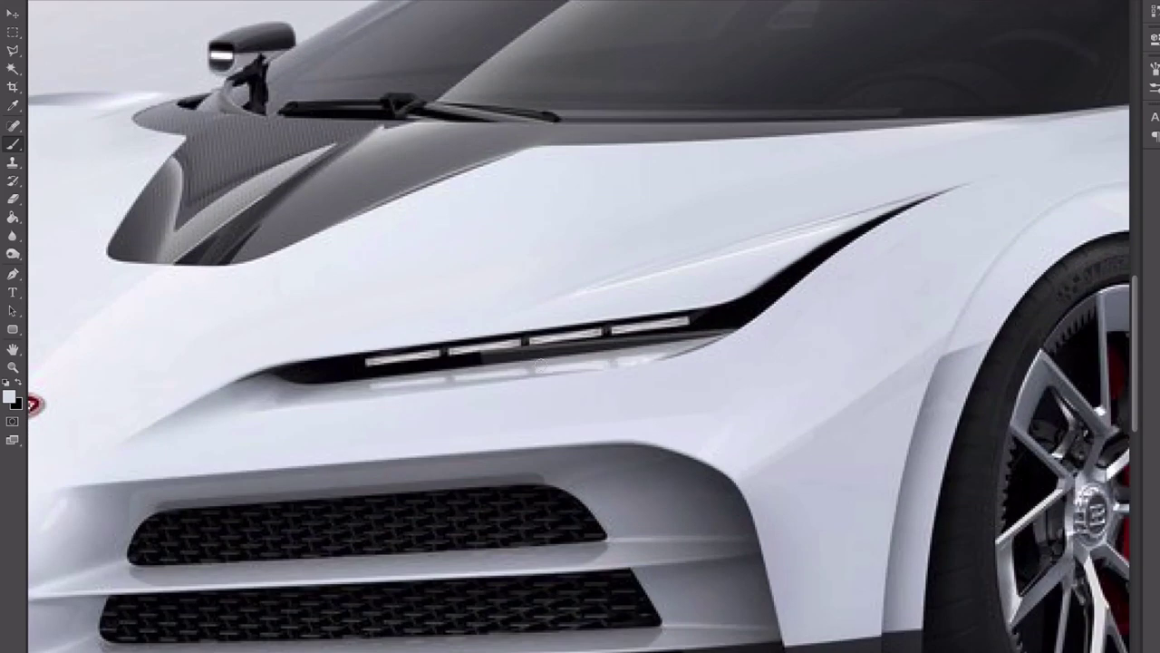
alt+click(310, 364)
mouse_move(273, 373)
mouse_down()
mouse_move(333, 356)
mouse_move(269, 383)
mouse_up()
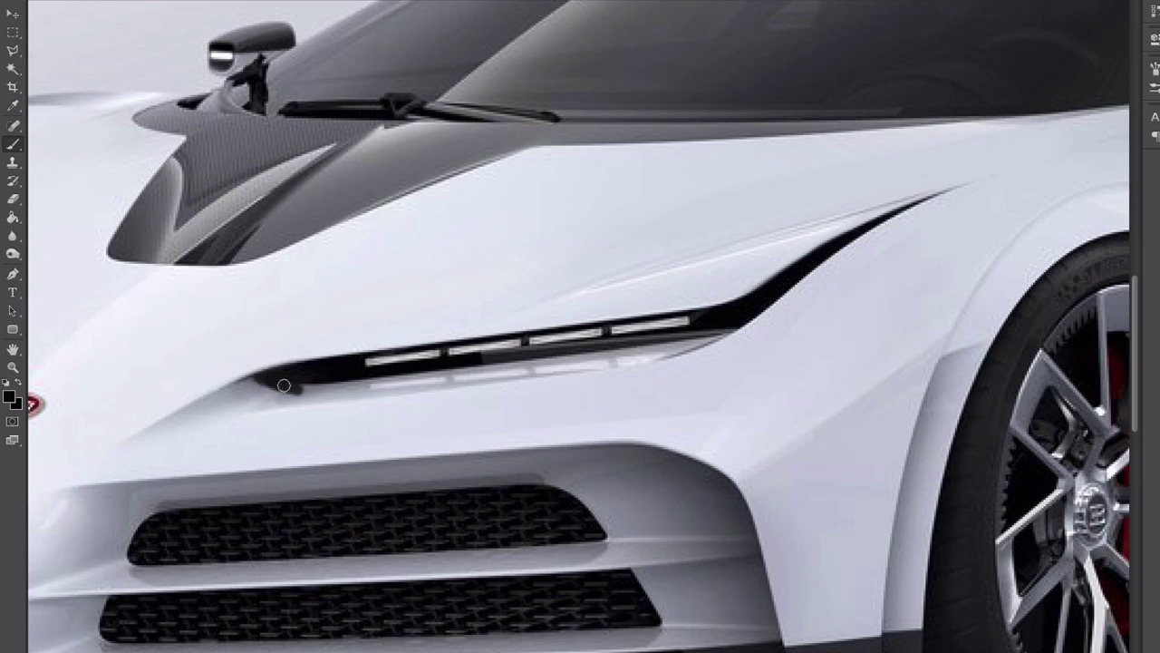
drag(292, 388, 635, 357)
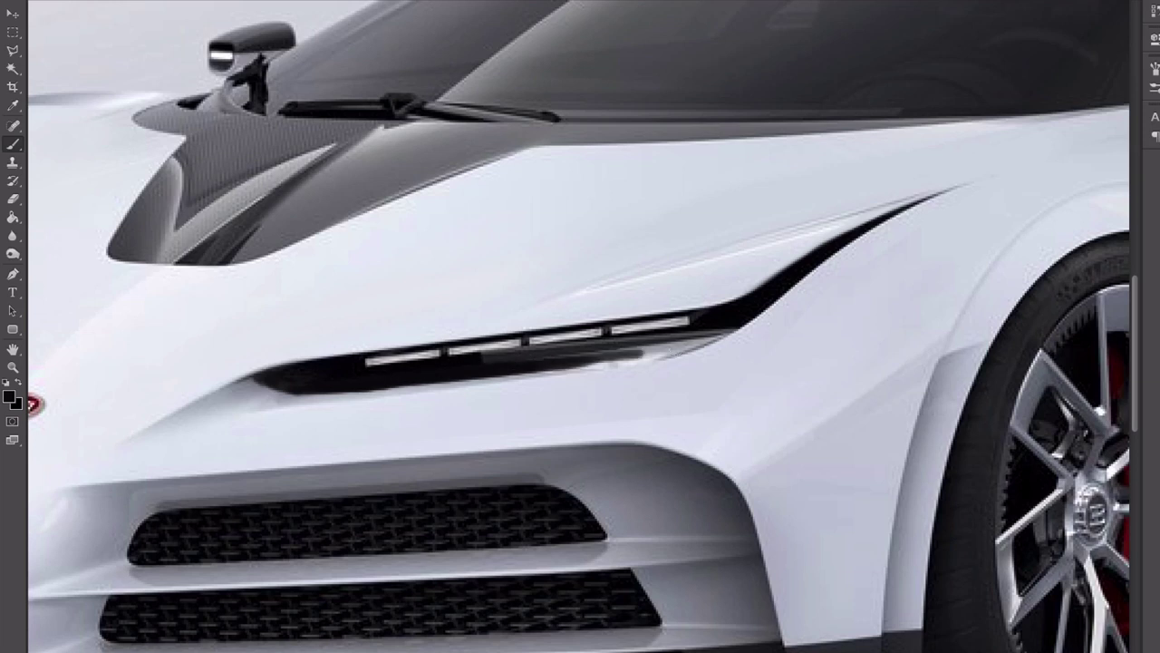
- Fill the near-side headlight's remaining grey strip with black and define its inner tip and lower edge with a small hard round brush
mouse_move(489, 367)
mouse_down()
mouse_move(706, 337)
mouse_move(650, 354)
mouse_move(738, 322)
mouse_move(647, 353)
mouse_move(709, 335)
mouse_move(486, 345)
mouse_move(660, 339)
mouse_move(623, 340)
mouse_move(715, 323)
mouse_move(692, 348)
mouse_move(738, 318)
mouse_move(683, 339)
mouse_move(748, 318)
mouse_move(678, 345)
mouse_up()
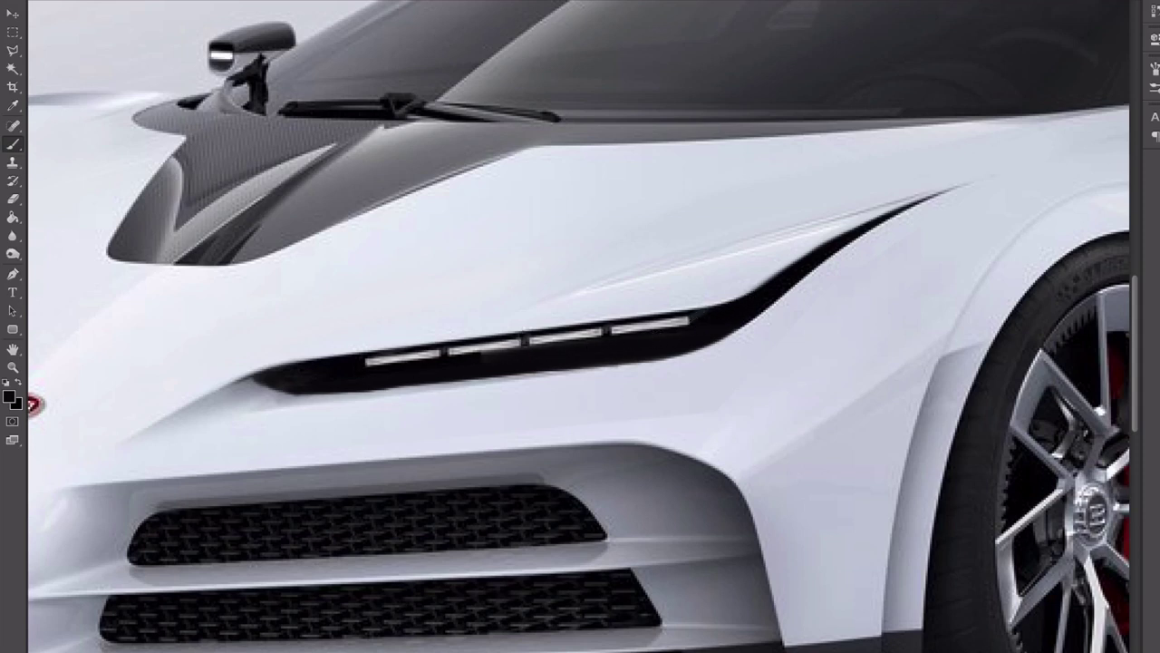
right_click(428, 357)
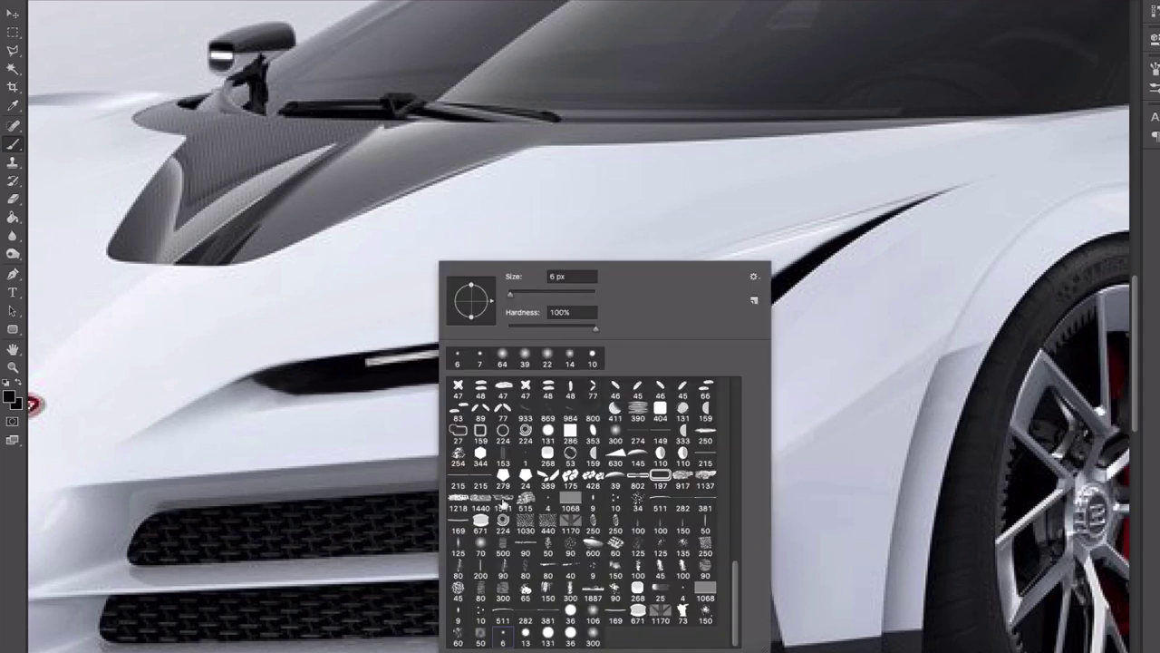
click(526, 635)
drag(514, 296, 511, 297)
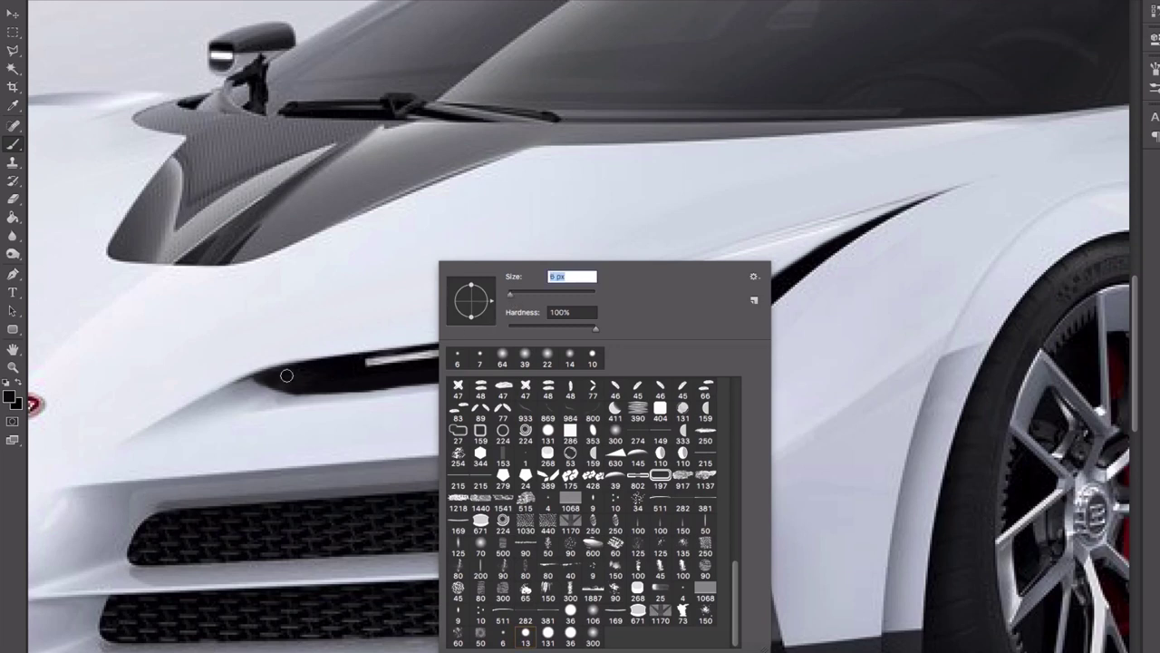
click(257, 380)
click(259, 379)
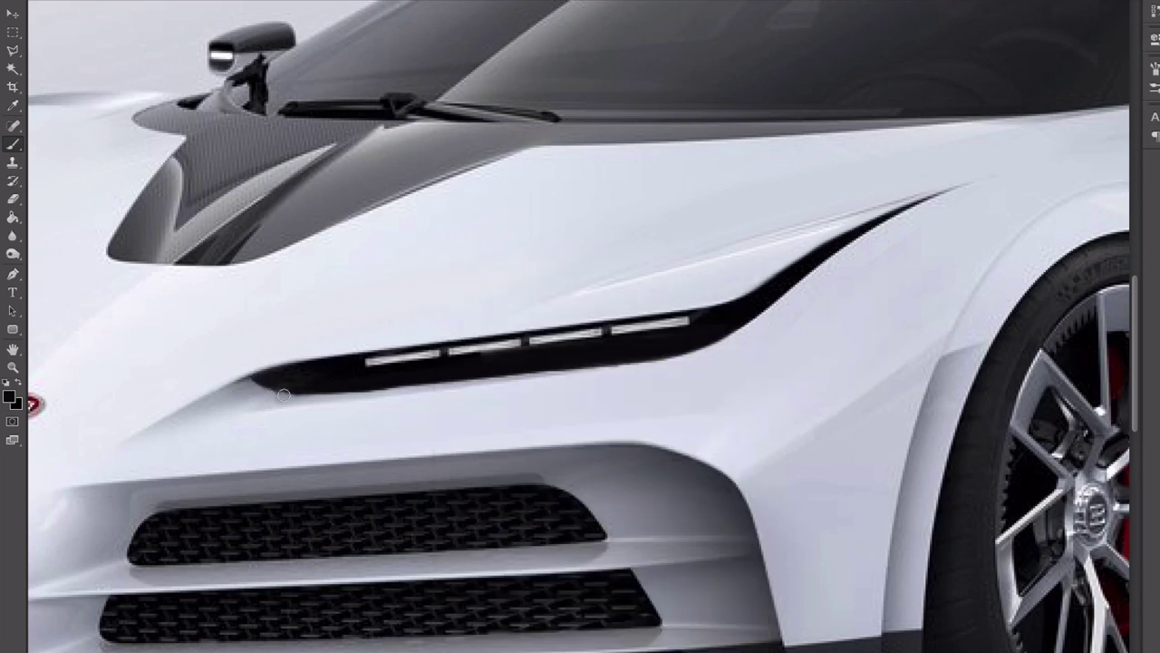
shift+click(284, 392)
mouse_move(282, 391)
mouse_down()
mouse_move(565, 368)
mouse_move(681, 345)
mouse_move(448, 382)
mouse_move(593, 363)
mouse_up()
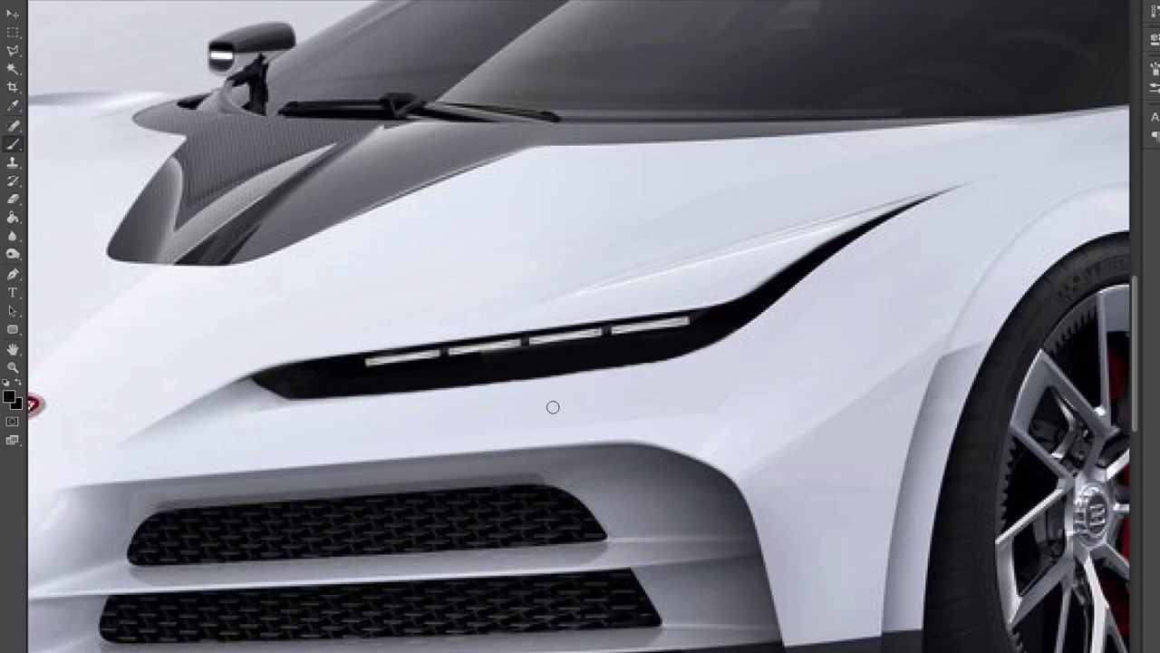
- Paint the far-side headlight's outer end and the strip beneath its light segments with dark tones sampled from the housing
drag(405, 402, 907, 421)
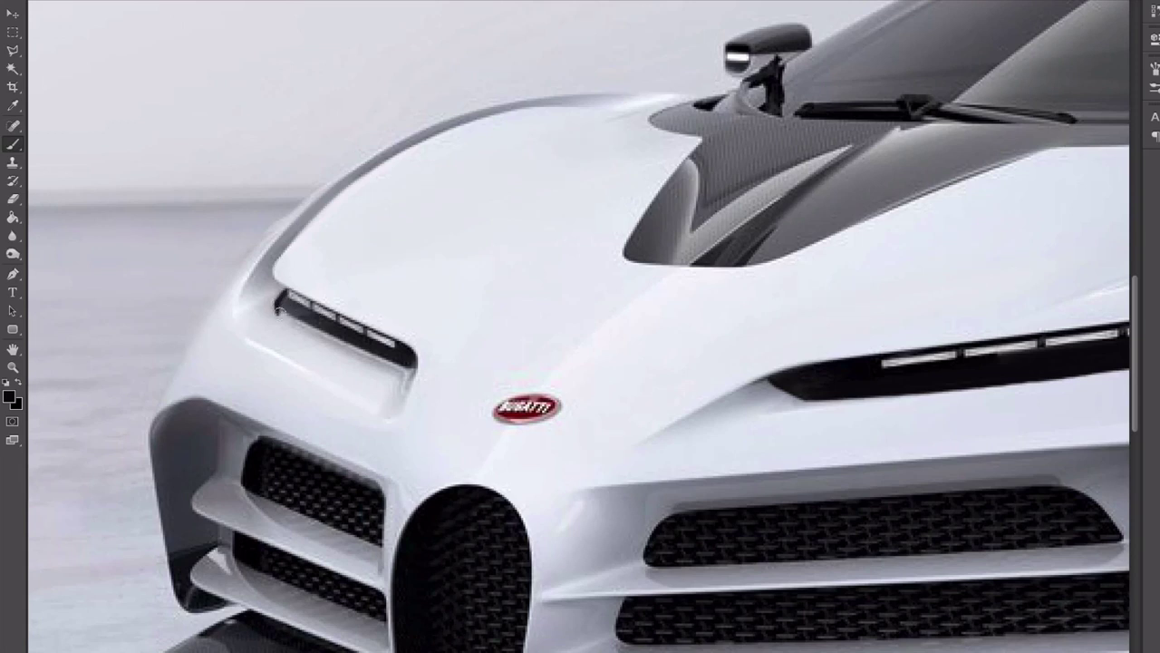
key(x)
mouse_move(296, 323)
mouse_down()
mouse_move(285, 321)
mouse_move(341, 339)
mouse_up()
alt+click(316, 325)
key(x)
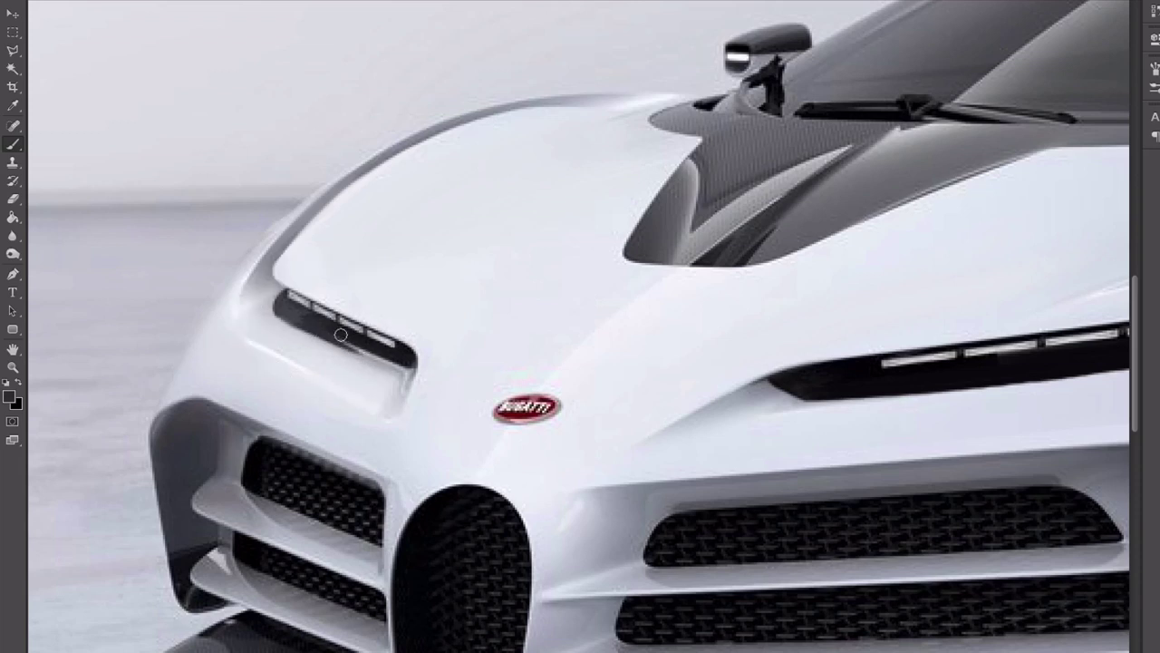
mouse_move(324, 334)
mouse_down()
mouse_move(397, 367)
mouse_move(391, 359)
mouse_up()
alt+click(306, 318)
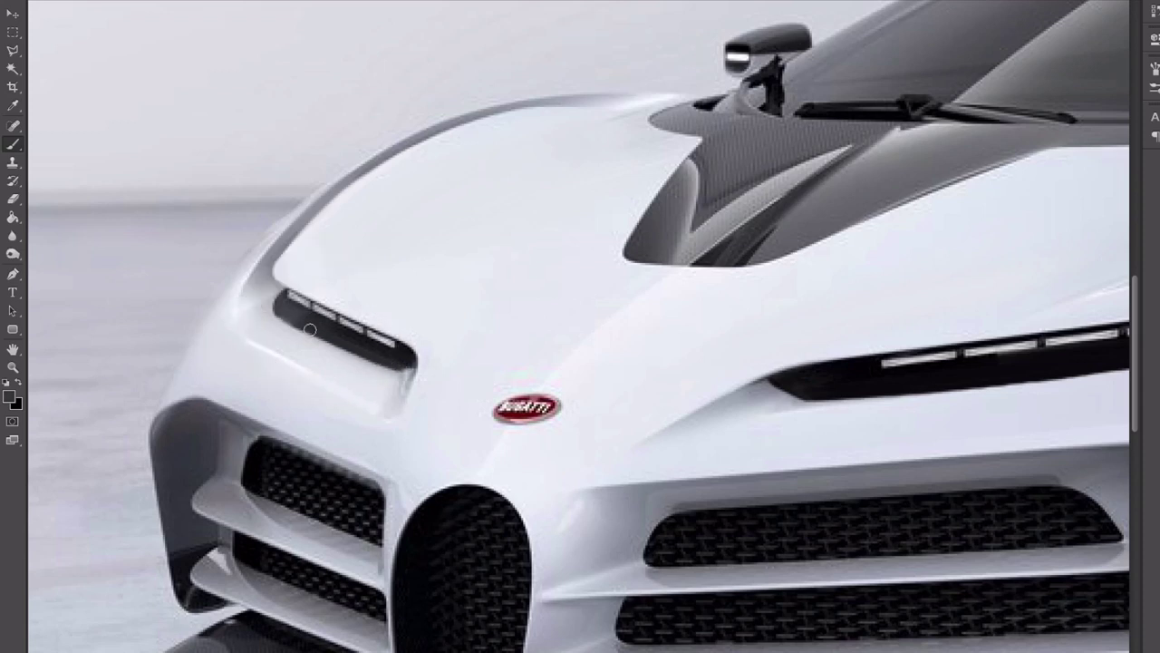
drag(310, 330, 397, 365)
- Clean up and round the far-side headlight's inner end using sampled colours
key(x)
alt+click(411, 373)
drag(412, 372, 408, 375)
alt+click(415, 365)
alt+click(412, 367)
alt+click(879, 374)
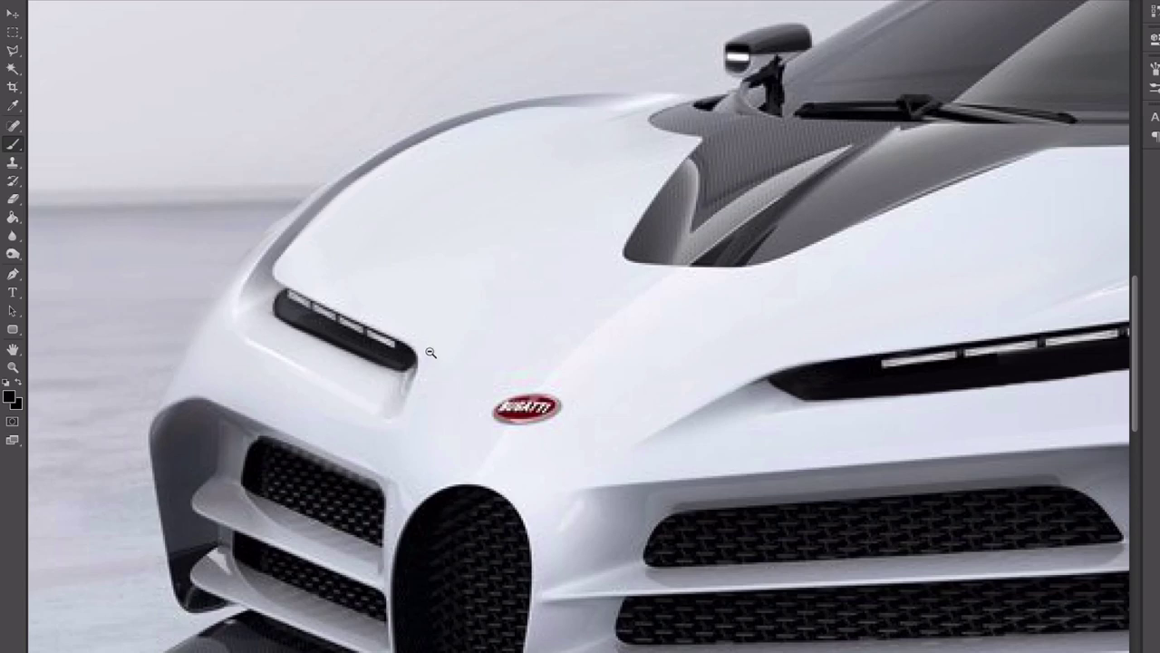
- Block in a much larger black near-side headlight with a soft brush and erase the overspill along the body creases
scroll(432, 353, down, 2)
scroll(824, 424, down, 2)
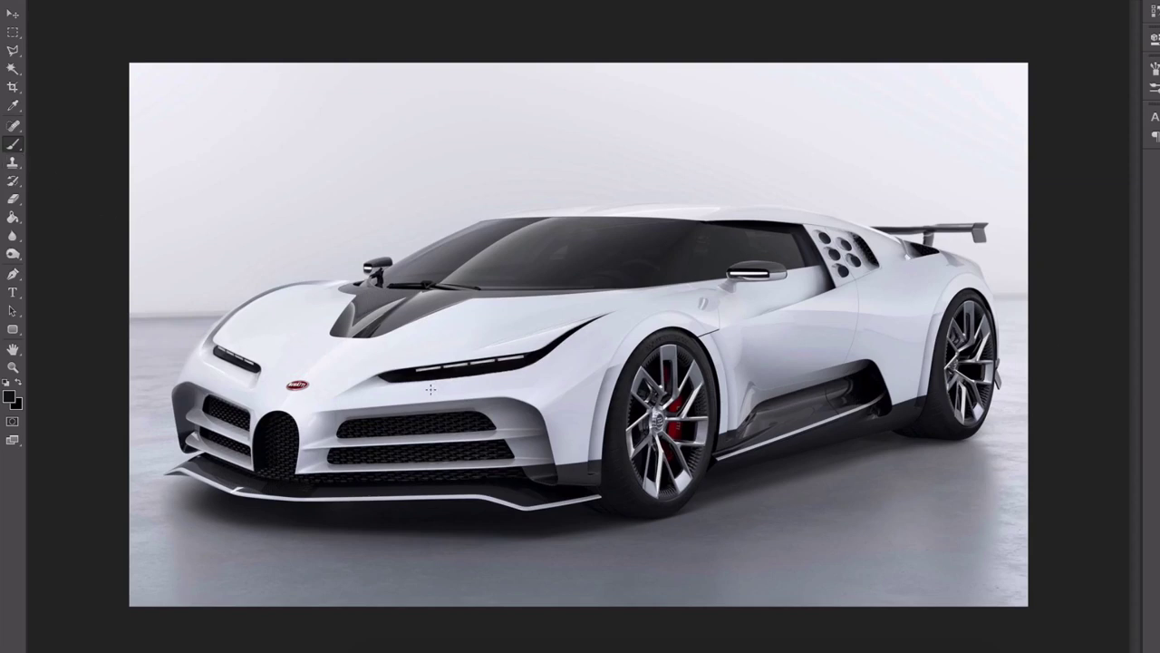
key(e)
drag(458, 377, 453, 378)
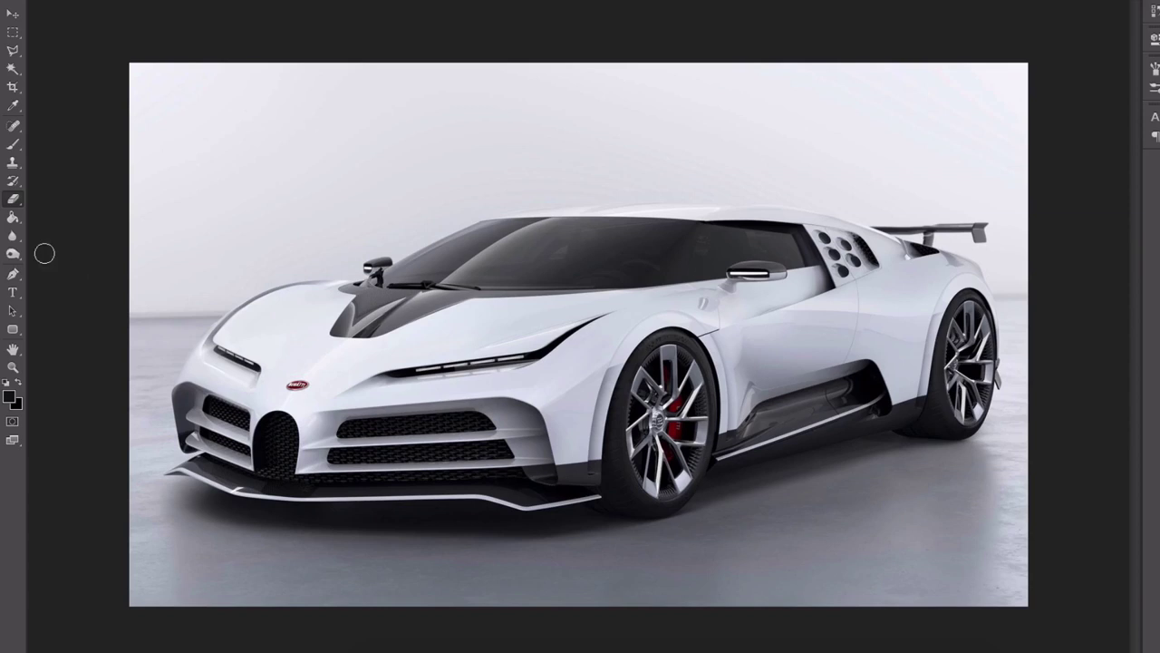
click(13, 145)
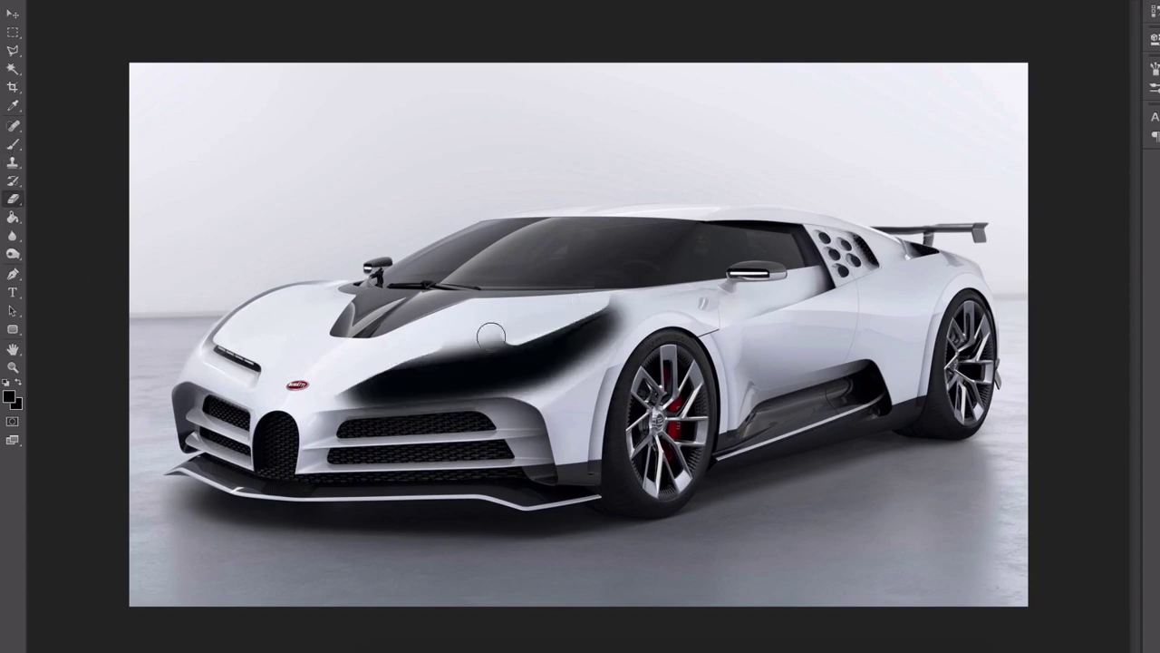
mouse_move(493, 332)
mouse_down()
mouse_move(547, 324)
mouse_move(516, 337)
mouse_move(617, 292)
mouse_move(549, 383)
mouse_move(348, 412)
mouse_up()
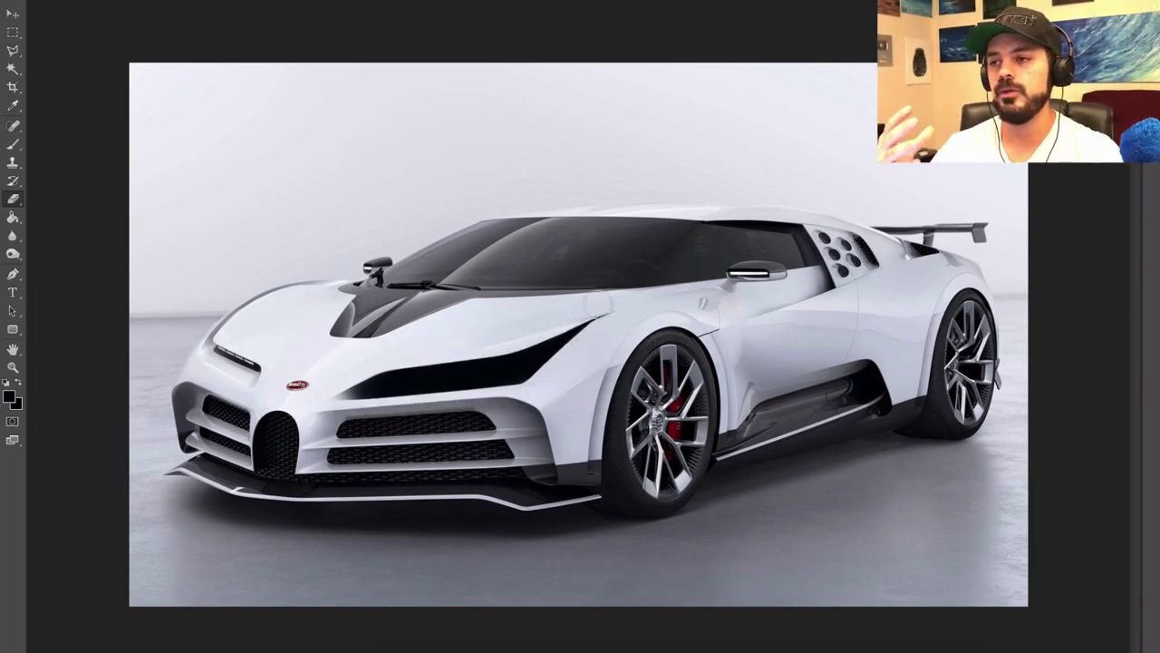
- Trim the inner end of the large black headlight shape with a smaller eraser
key(ctrl+plus)
key(bracketleft)
key(bracketleft)
key(bracketleft)
key(bracketleft)
key(bracketleft)
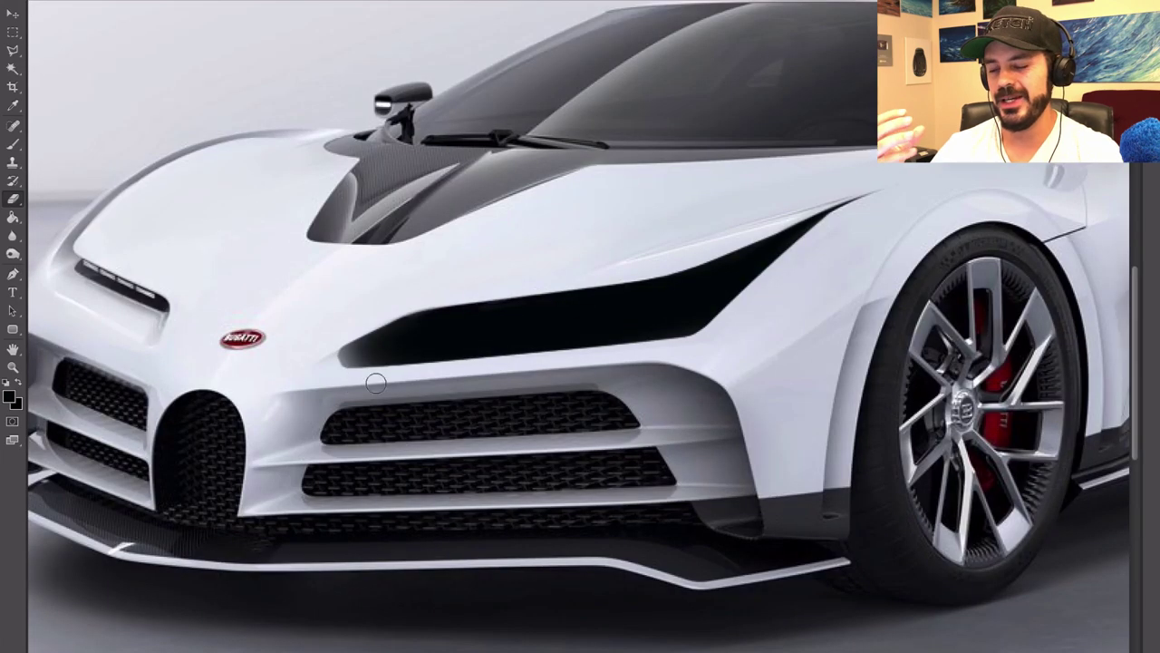
key(ctrl+minus)
key(ctrl+minus)
key(v)
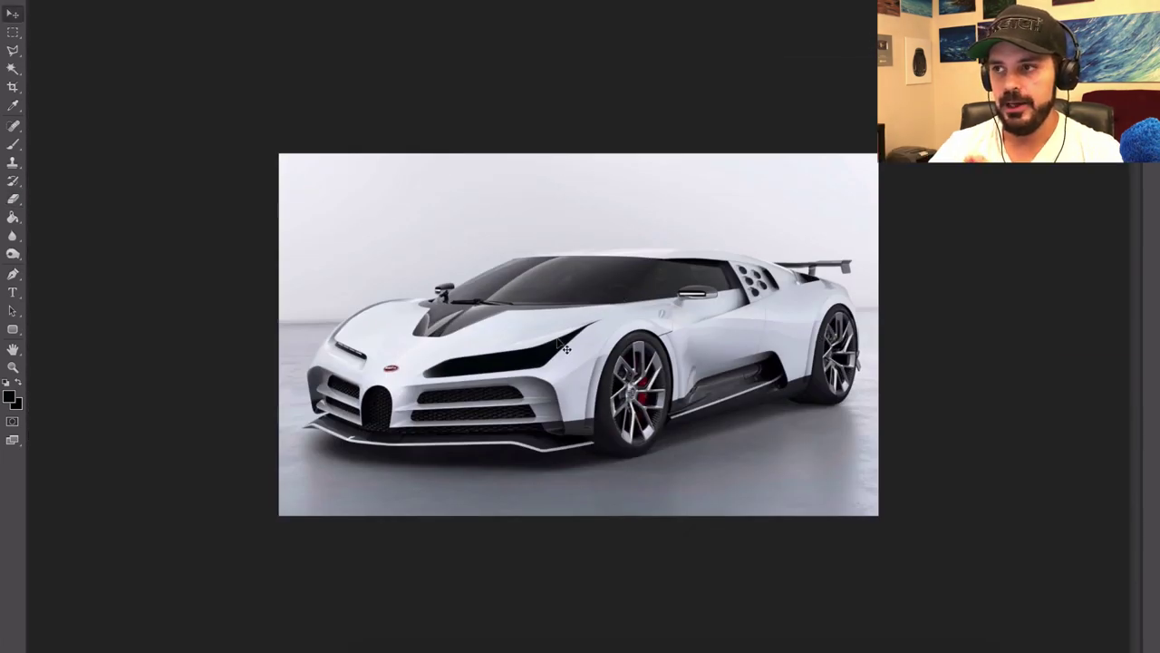
- Fill the headlight's rising outer section with black and paint over the old tail beyond its tip with sampled body colour
key(b)
key(ctrl+plus)
right_click(575, 326)
mouse_move(571, 325)
mouse_down()
mouse_move(530, 348)
mouse_move(564, 326)
mouse_up()
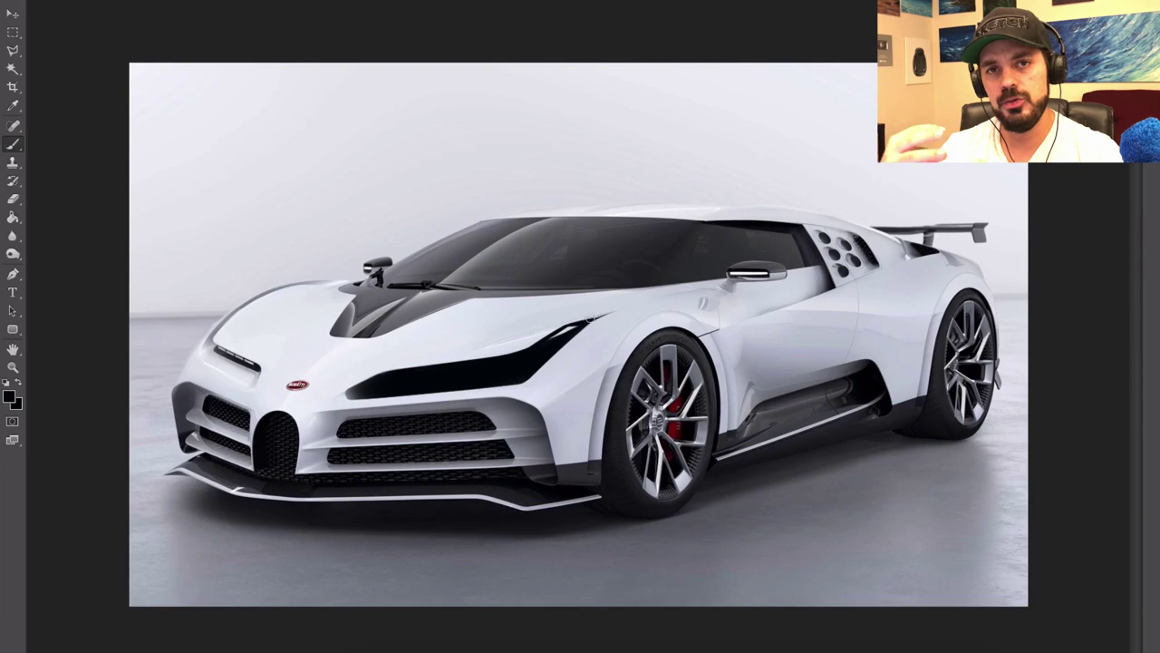
scroll(537, 347, up, 3)
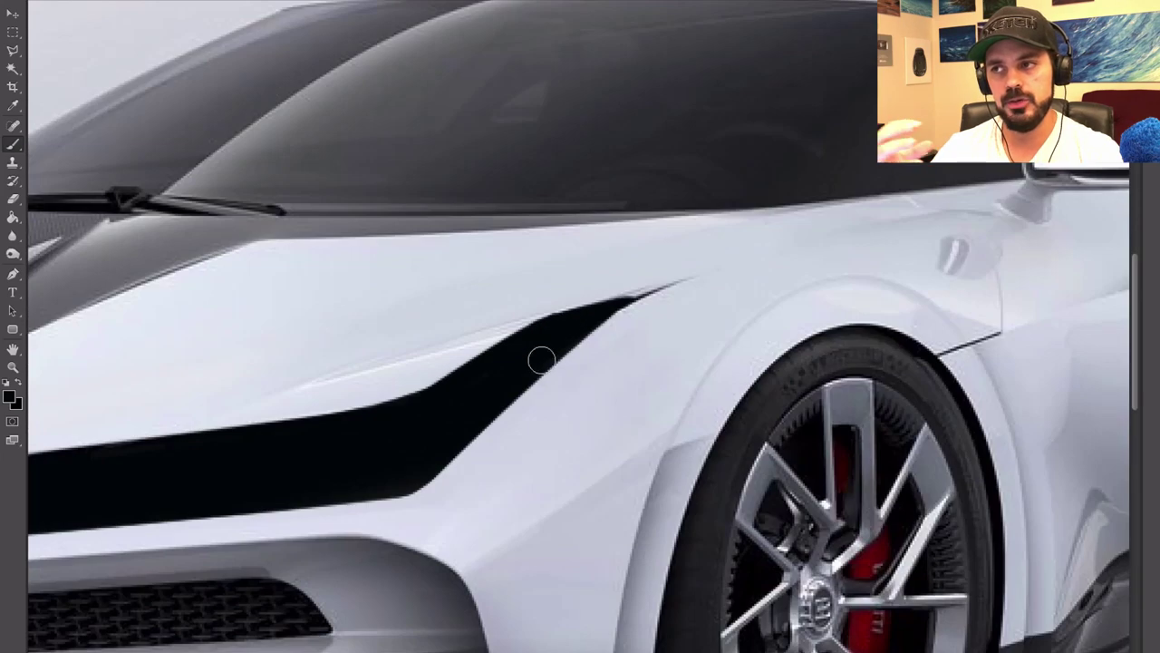
drag(472, 438, 576, 341)
alt+click(663, 272)
drag(662, 282, 720, 269)
drag(555, 304, 654, 285)
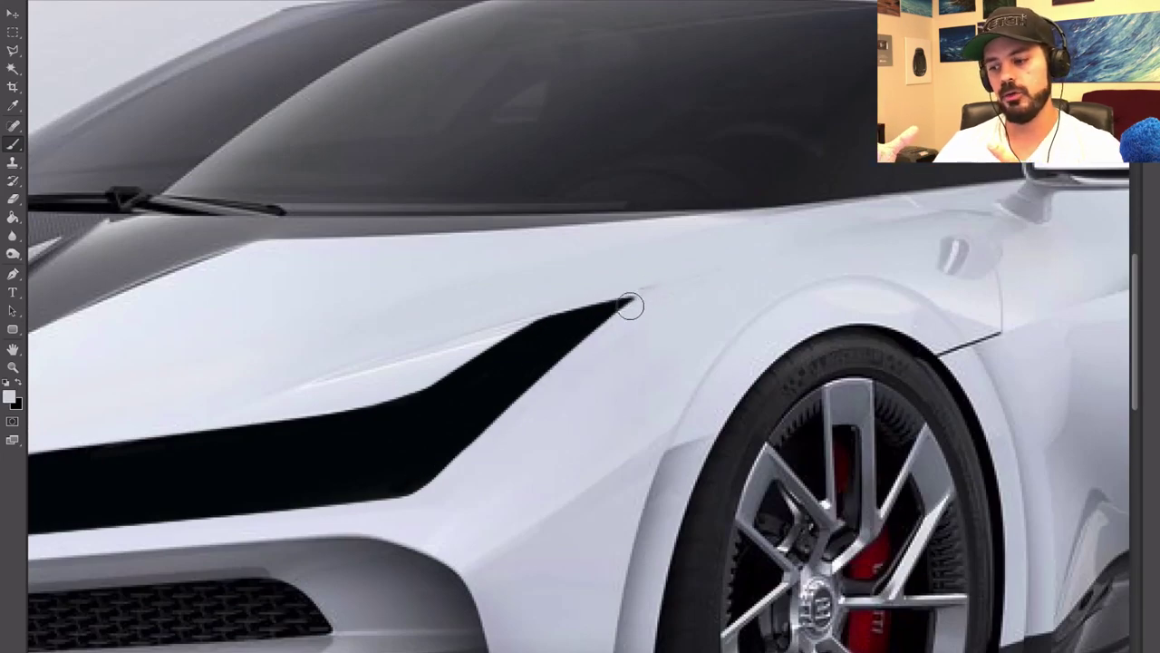
- Extend the sampled black into the enlarged headlight's inner tip and along its lower edge
key(ctrl+0)
alt+click(483, 364)
scroll(365, 392, up, 5)
mouse_move(319, 379)
mouse_down()
mouse_move(417, 344)
mouse_move(355, 374)
mouse_up()
key(ctrl+0)
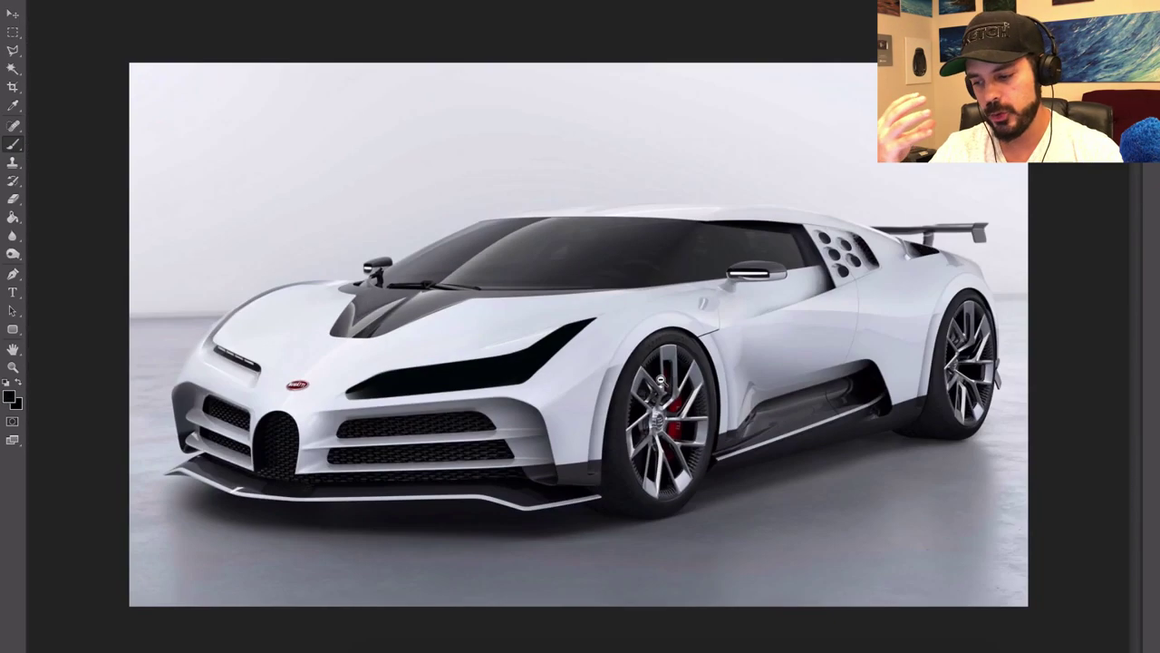
scroll(351, 399, up, 3)
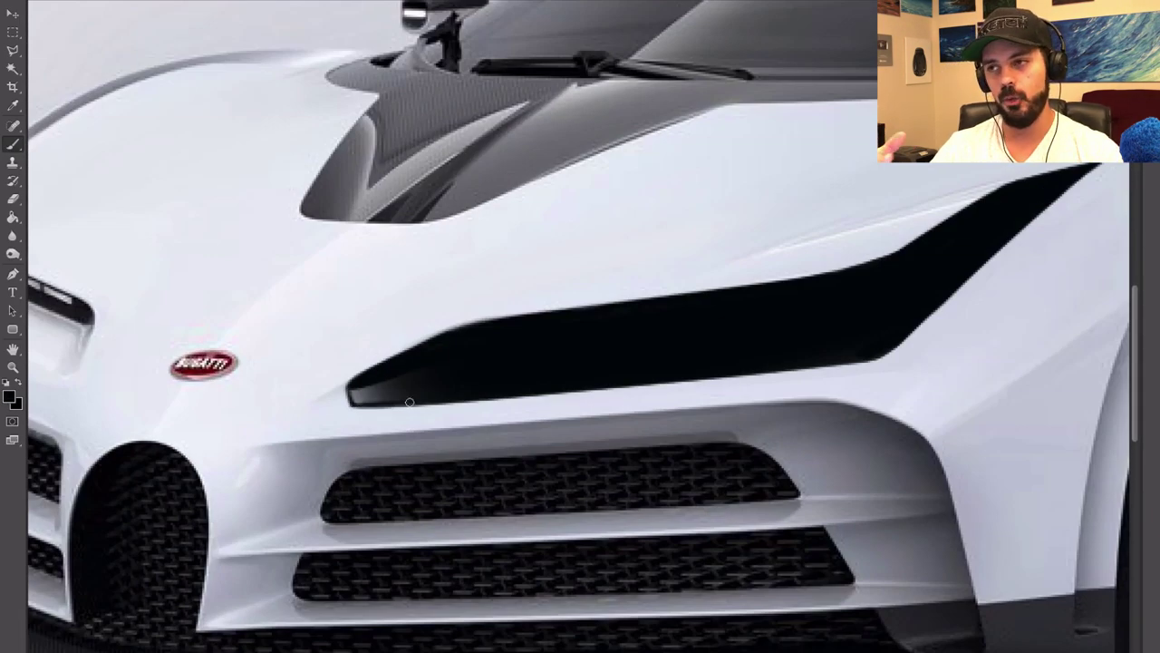
- Compare the slim near-side headlight with the enlarged black version
key(ctrl+0)
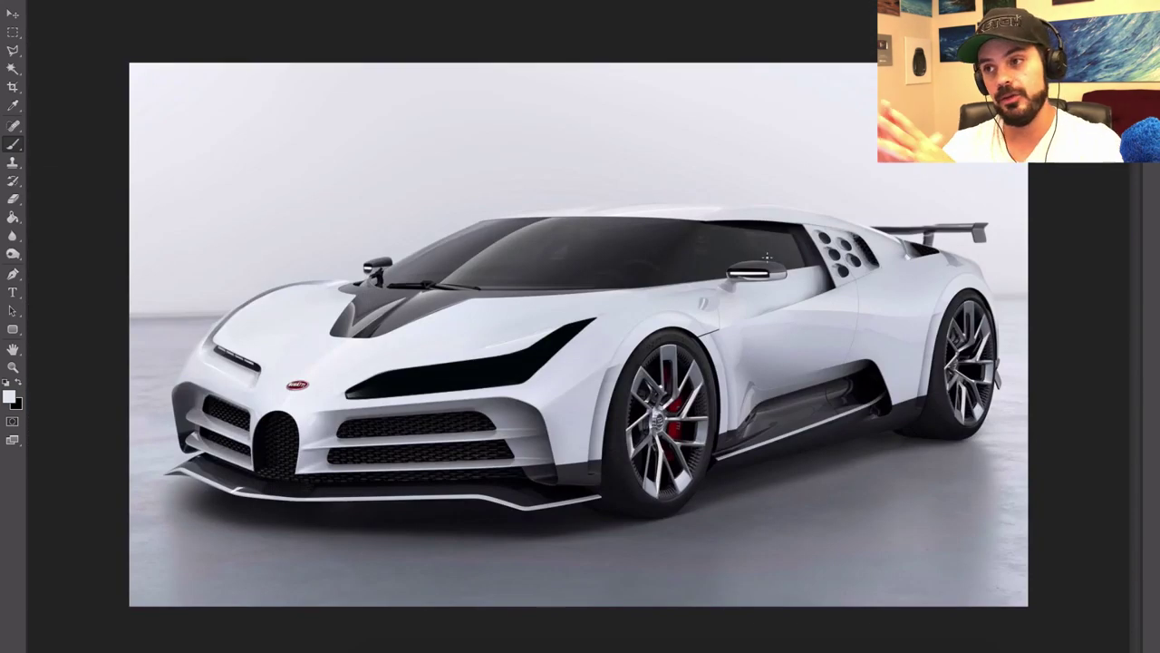
key(ctrl+z)
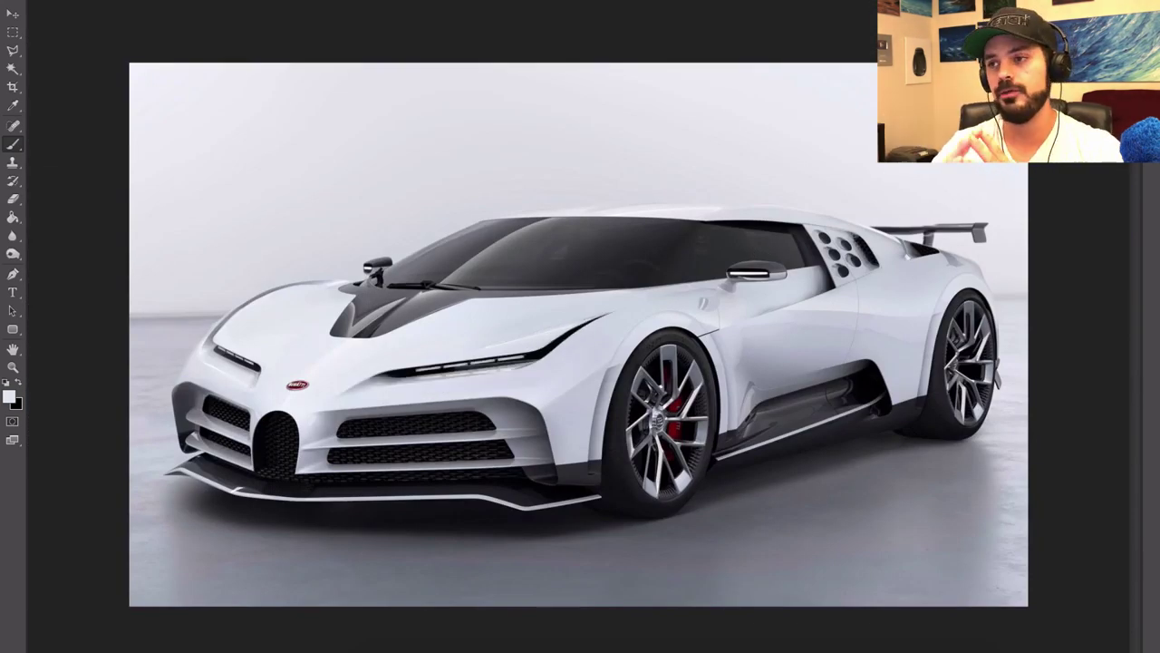
key(ctrl+shift+z)
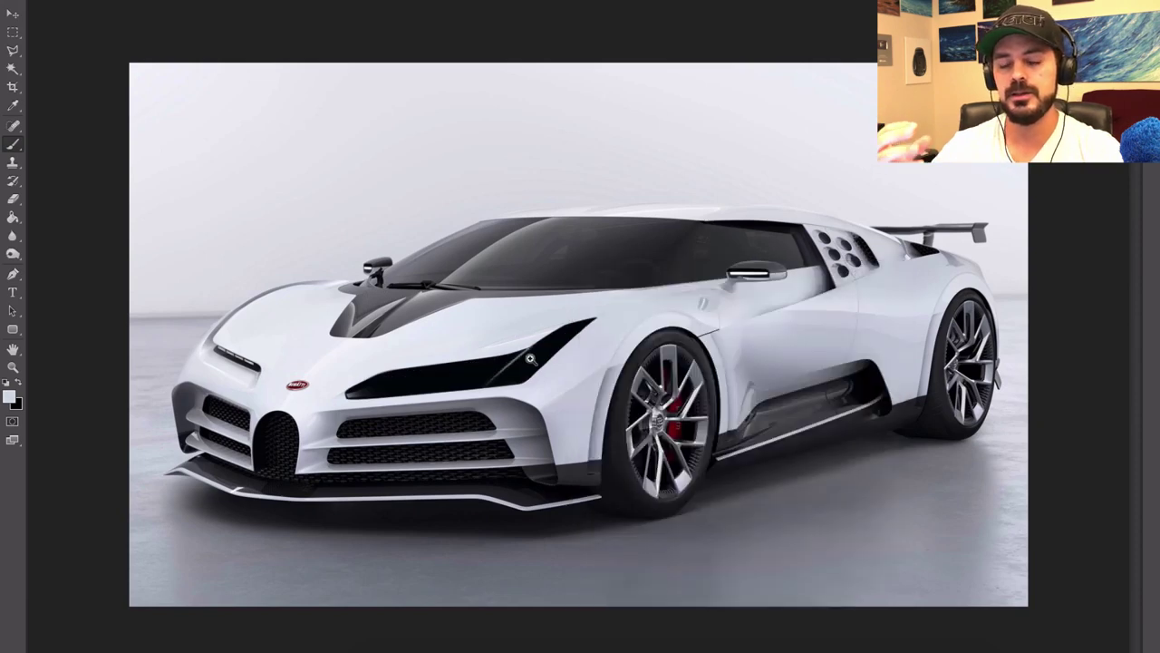
- Paint a thin white light line along the enlarged headlight's lower edge, bending upward before the outer section
click(530, 359)
drag(449, 398, 863, 383)
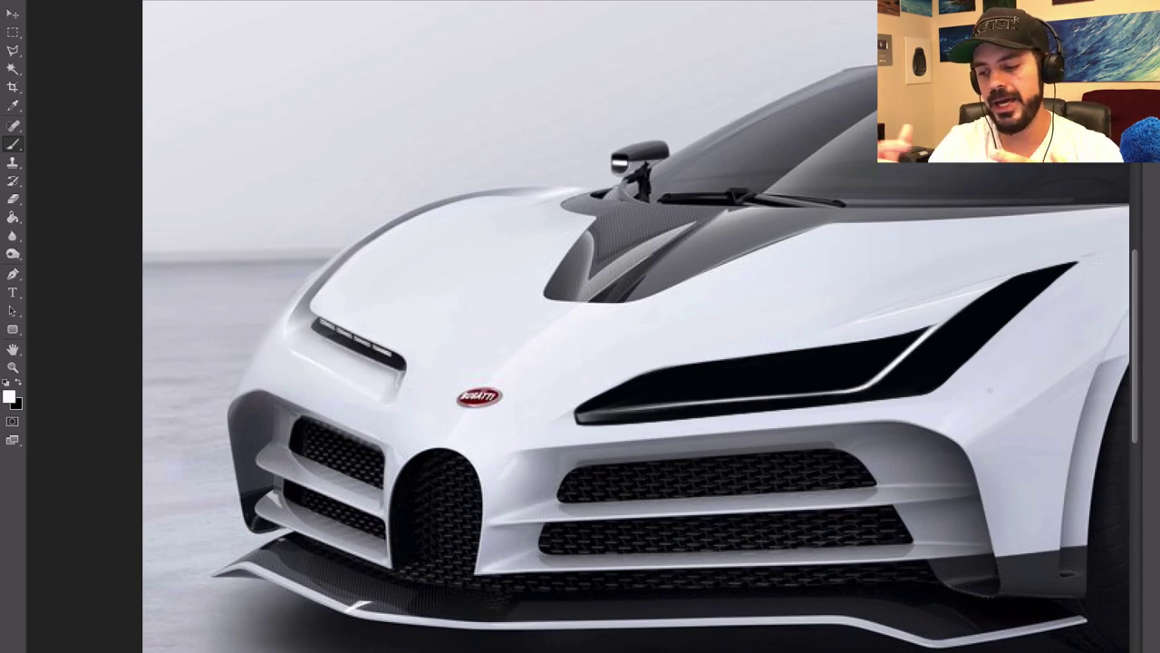
key(ctrl+minus)
key(ctrl+minus)
key(ctrl+plus)
key(ctrl+plus)
key(ctrl+plus)
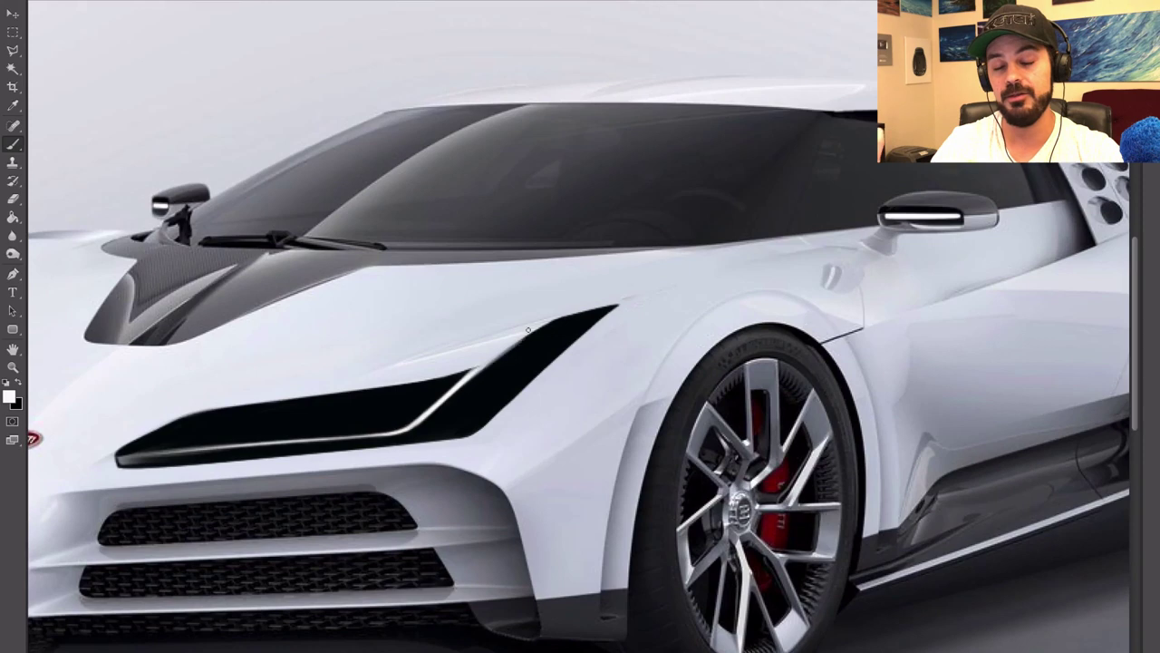
key(ctrl+minus)
key(ctrl+minus)
key(ctrl+minus)
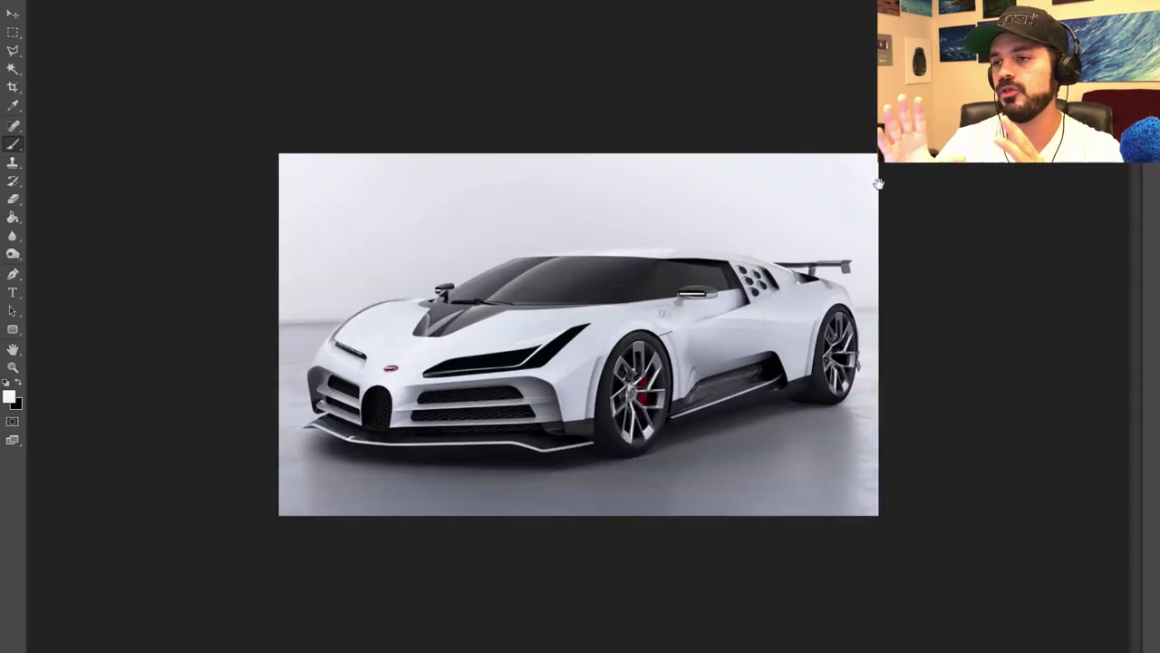
- Brush a sampled dark grey over the headlight's outer section beyond the white light line with a large soft brush
key(ctrl+plus)
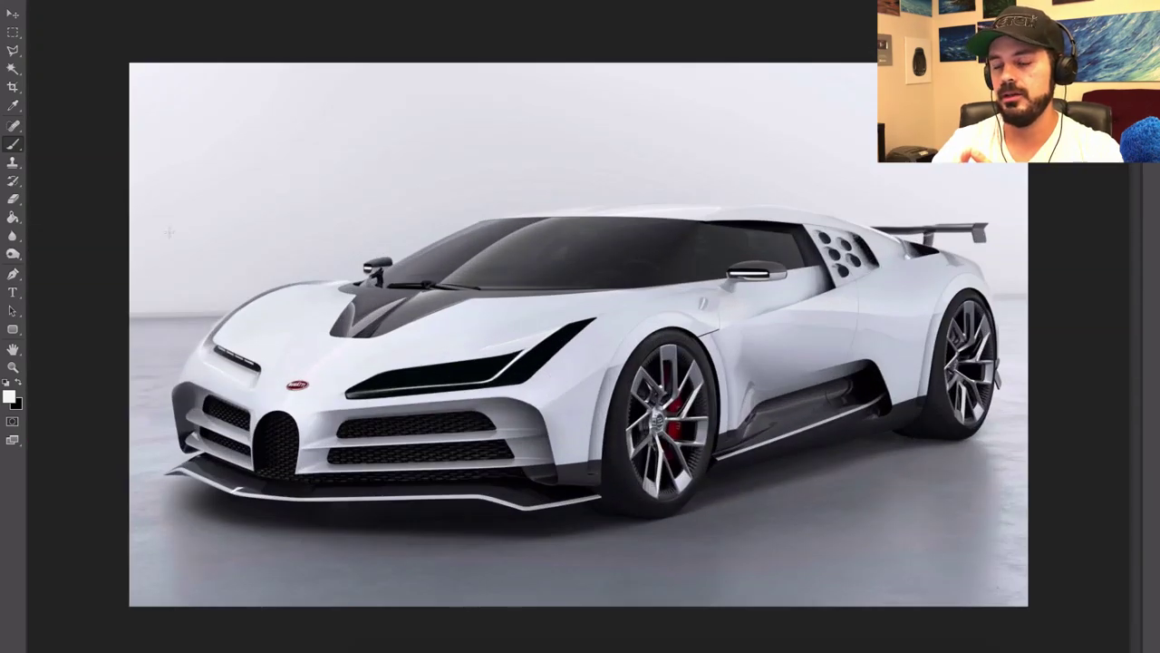
alt+click(797, 387)
right_click(795, 387)
click(854, 638)
drag(498, 376, 566, 330)
- Erase the grey overspill around the headlight's outer section, leaving crisp edges at the bodywork and the light line
key(e)
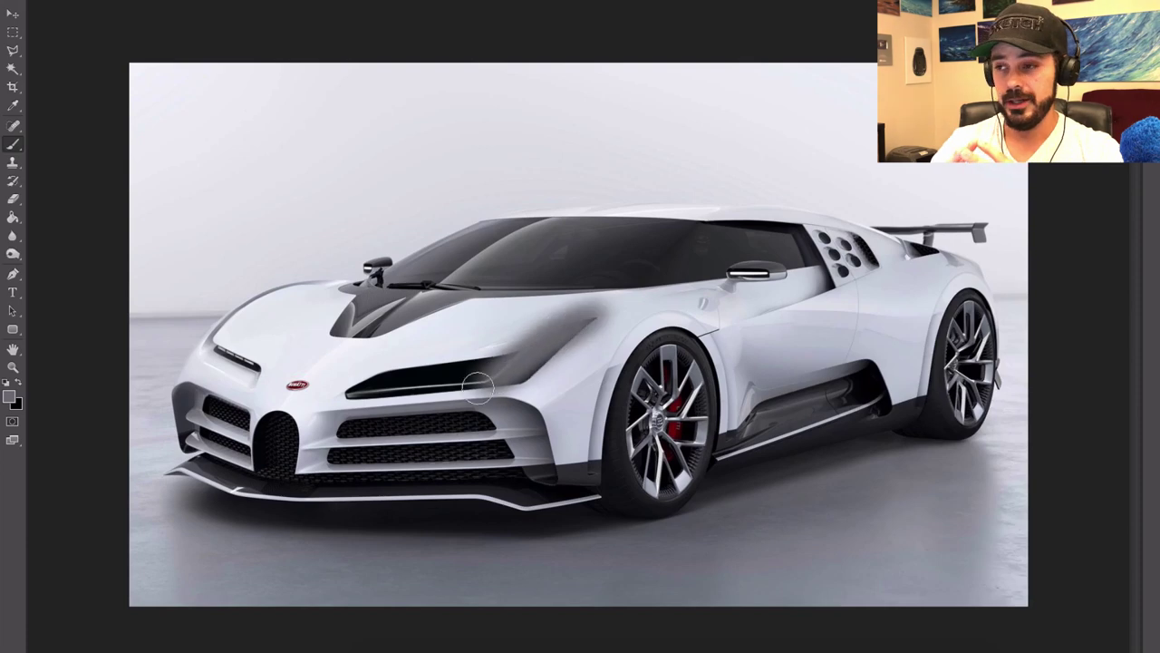
key(ctrl+plus)
key(ctrl+plus)
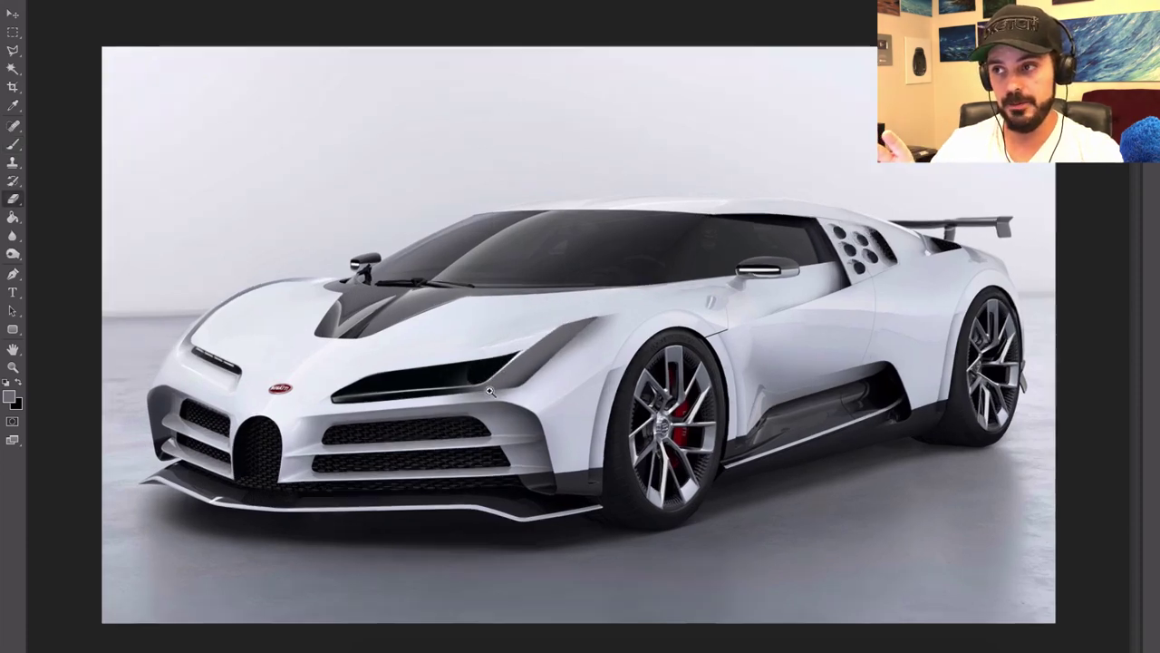
drag(499, 348, 857, 365)
scroll(857, 365, down, 2)
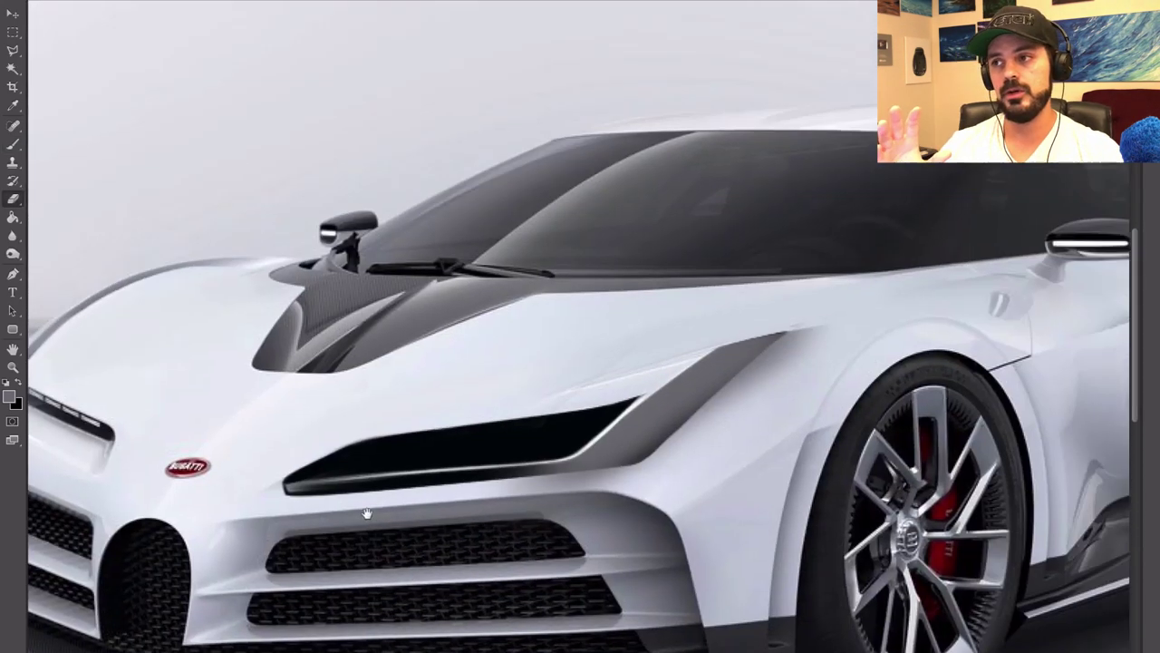
scroll(813, 322, up, 2)
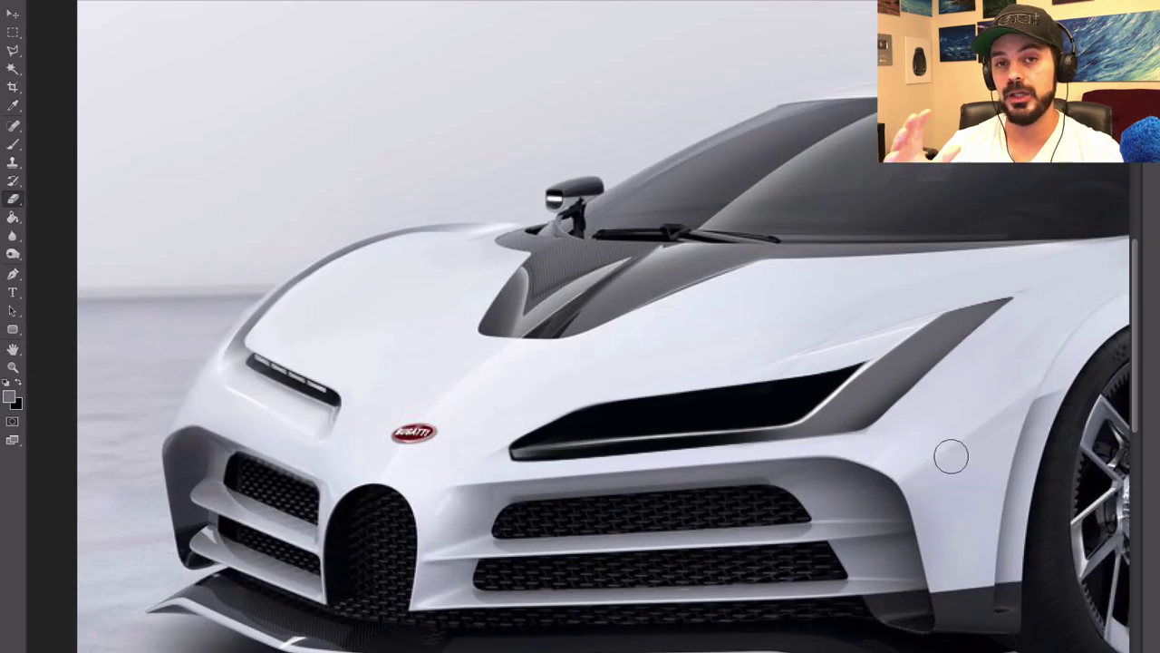
scroll(781, 472, down, 2)
- Enlarge the eraser and fade the lower part of the grey outer headlight section into black
right_click(579, 347)
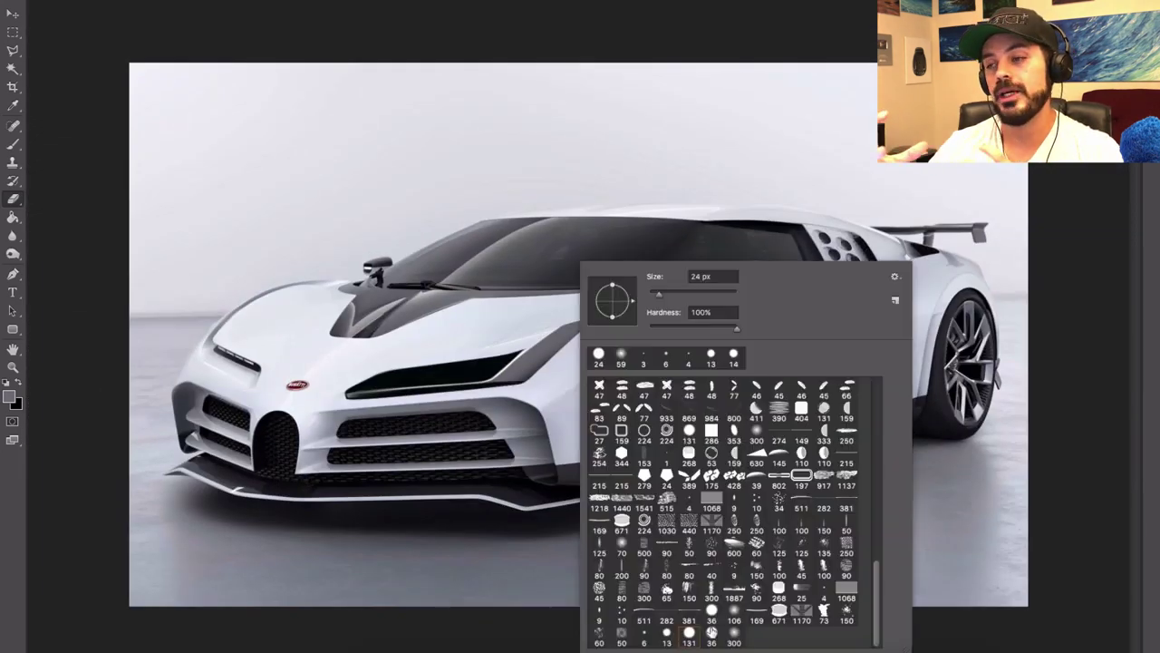
key(Escape)
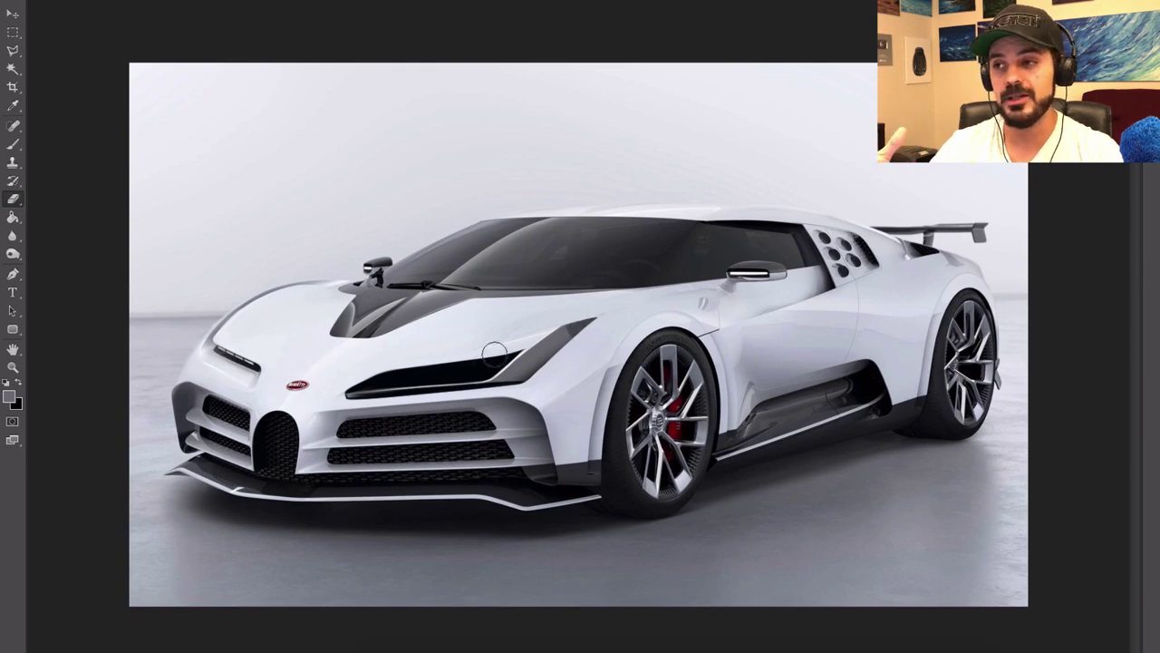
right_click(586, 341)
drag(684, 289, 698, 289)
click(539, 366)
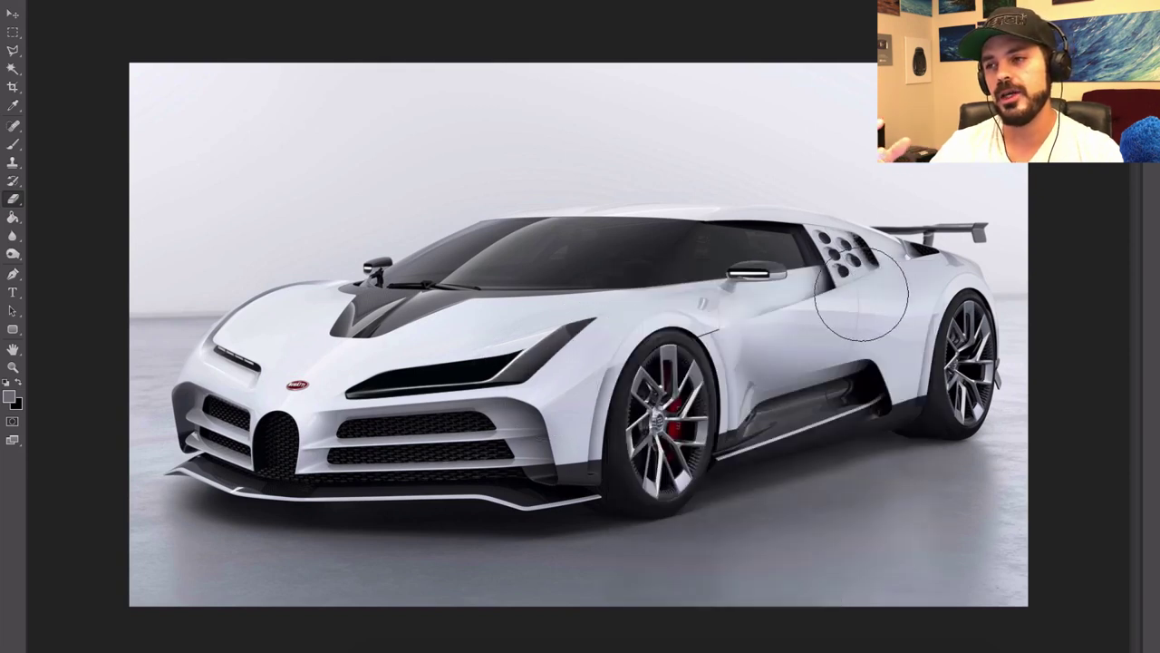
key(b)
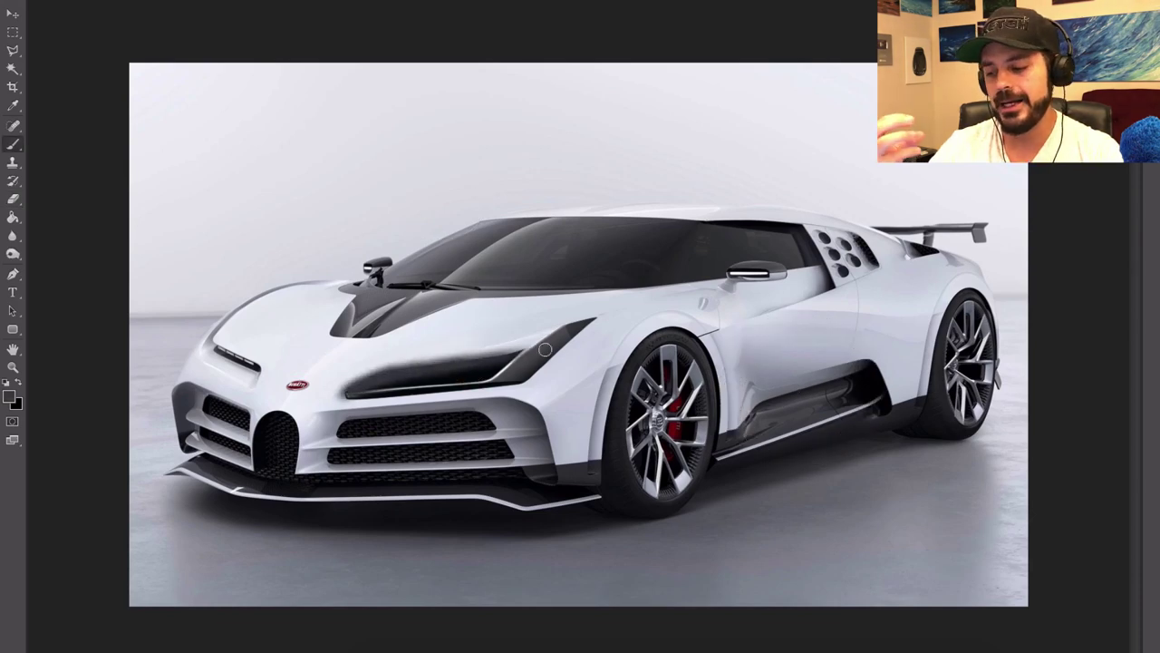
- Brush soft black shading into the near-side headlight's main section and erase the overspill above its upper edge
mouse_move(351, 388)
mouse_down()
mouse_move(531, 348)
mouse_move(511, 374)
mouse_up()
key(e)
right_click(545, 366)
click(611, 510)
ctrl+click(520, 415)
drag(519, 418, 907, 428)
mouse_move(904, 267)
mouse_down()
mouse_move(595, 308)
mouse_move(476, 395)
mouse_up()
key(ctrl+z)
drag(673, 284, 534, 343)
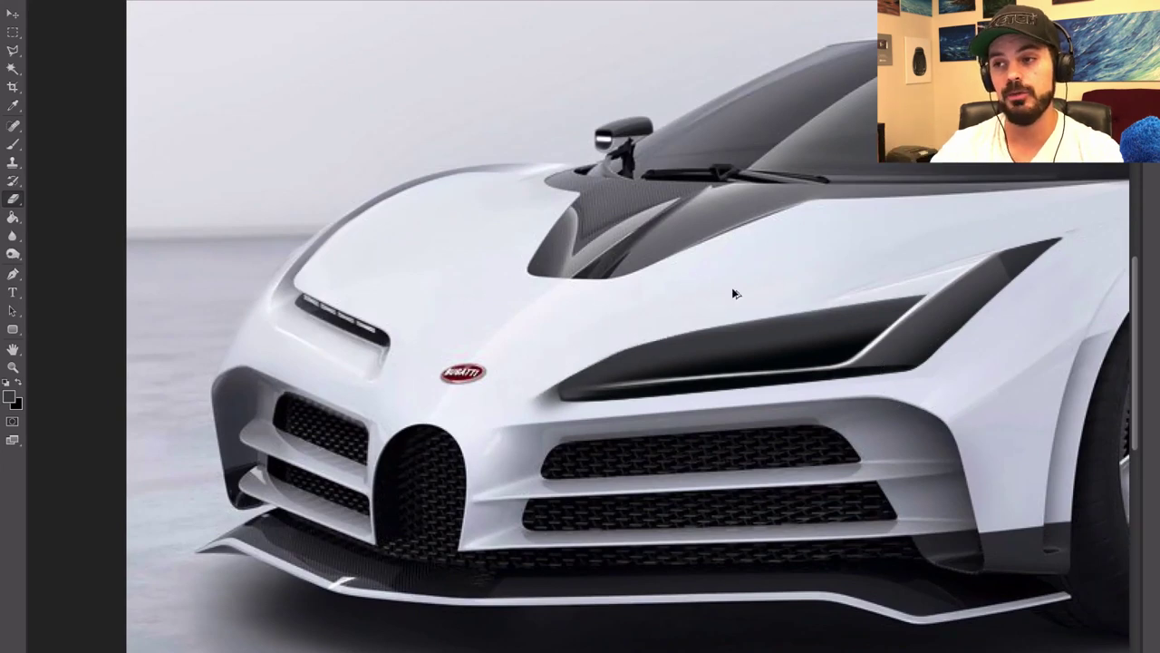
- Deepen the black interior of the headlight's main section, keeping a dark grey band along its upper edge
drag(735, 293, 915, 266)
key(ctrl+z)
right_click(716, 372)
key(Escape)
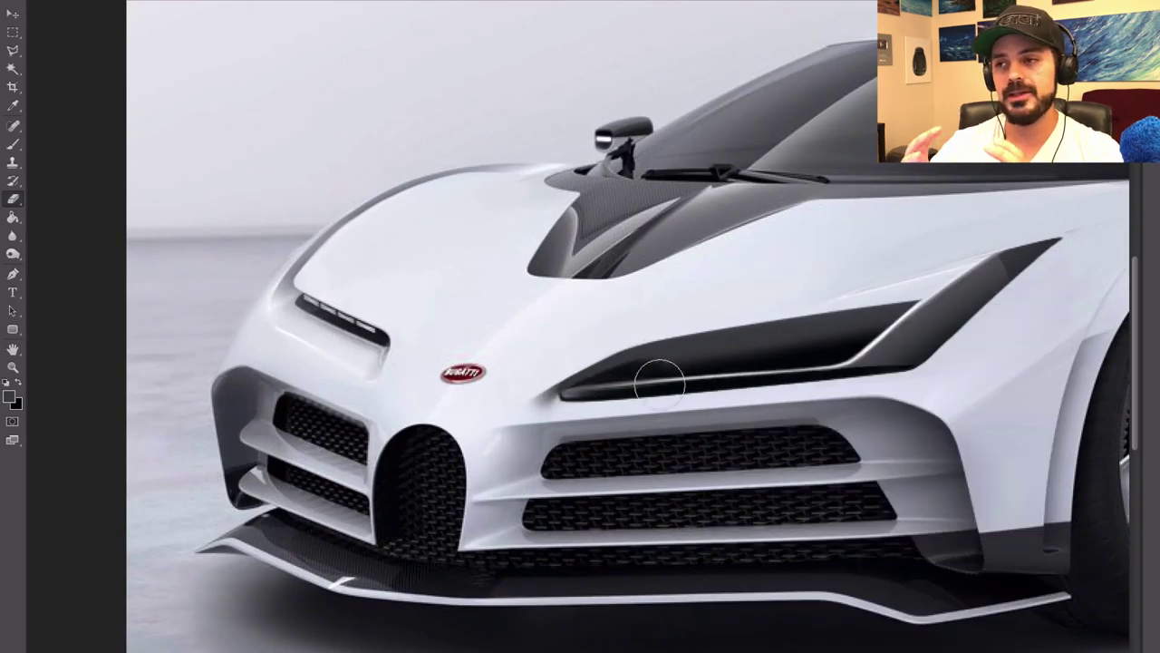
key(ctrl+minus)
key(ctrl+minus)
key(ctrl+minus)
ctrl+click(411, 381)
ctrl+click(411, 381)
ctrl+click(411, 380)
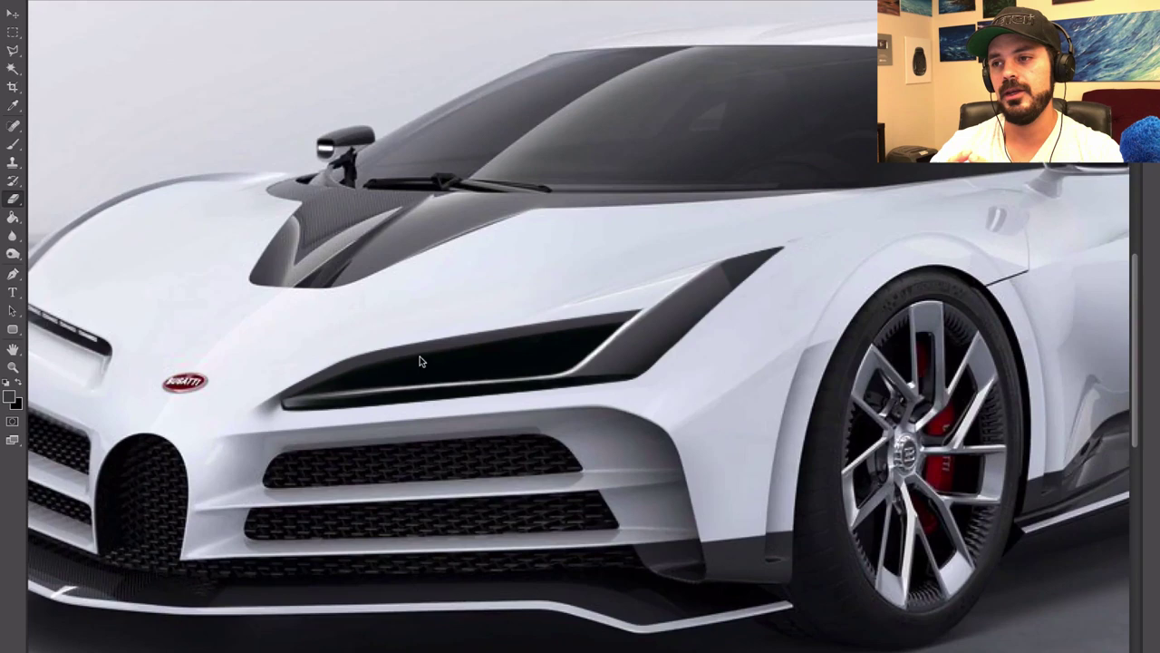
right_click(418, 364)
key(Escape)
drag(282, 418, 277, 418)
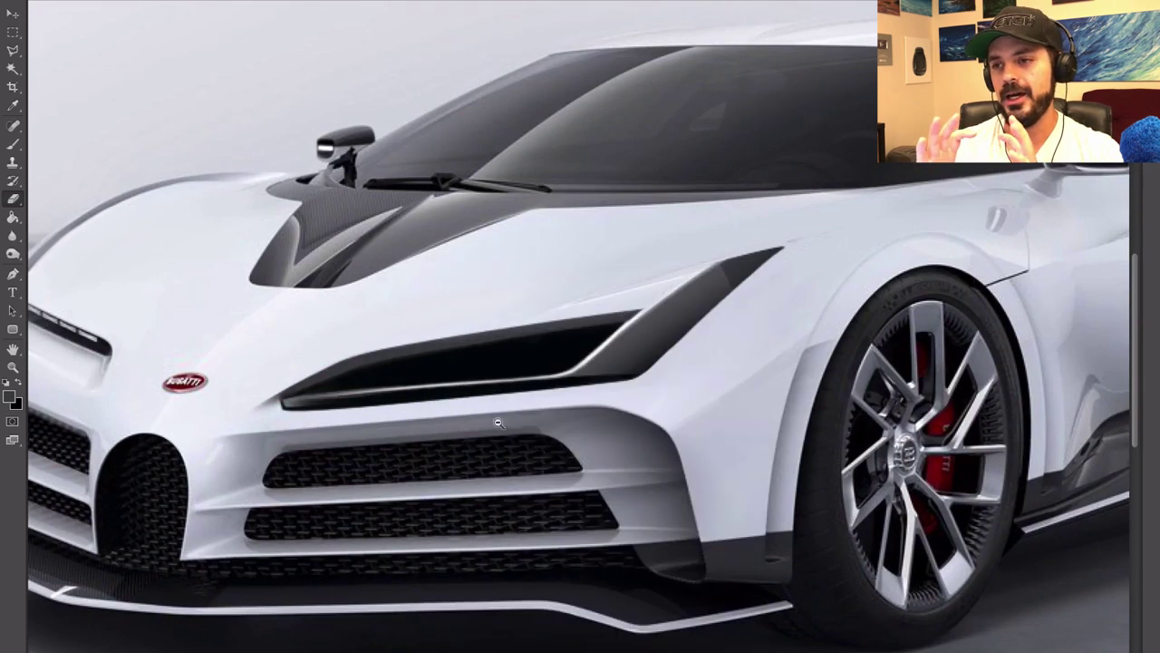
- Sample the bodywork white and brush it softly along the headlight's lower edge, covering the thin light line
scroll(739, 396, down, 3)
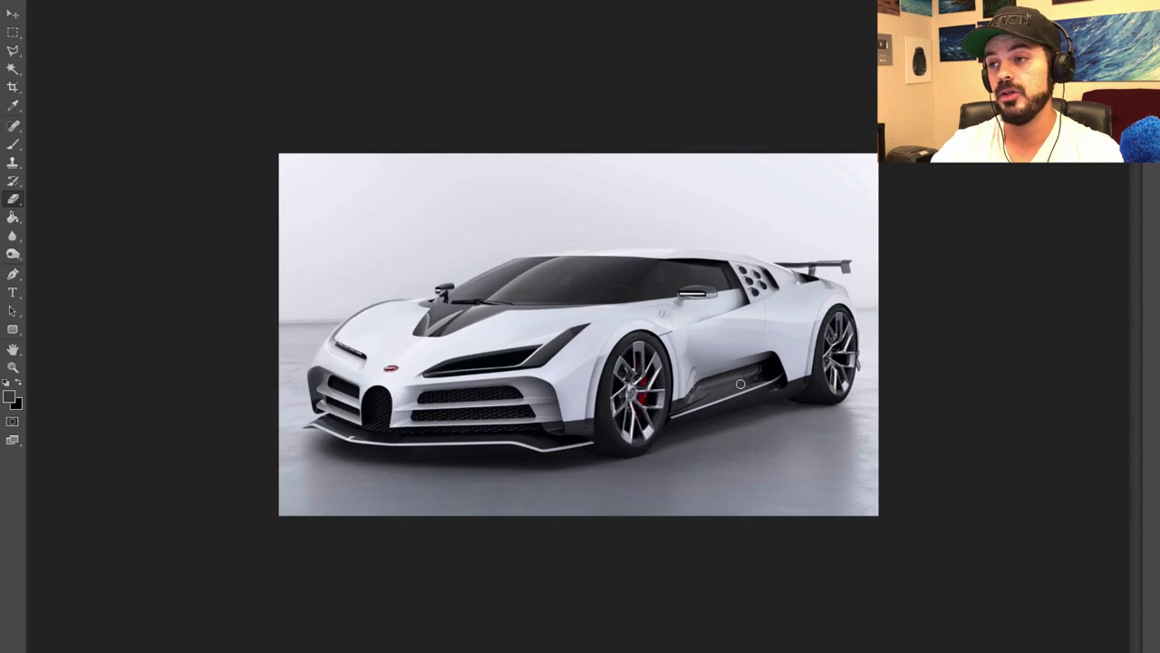
key(ctrl+plus)
key(ctrl+plus)
key(ctrl+plus)
key(b)
alt+click(296, 411)
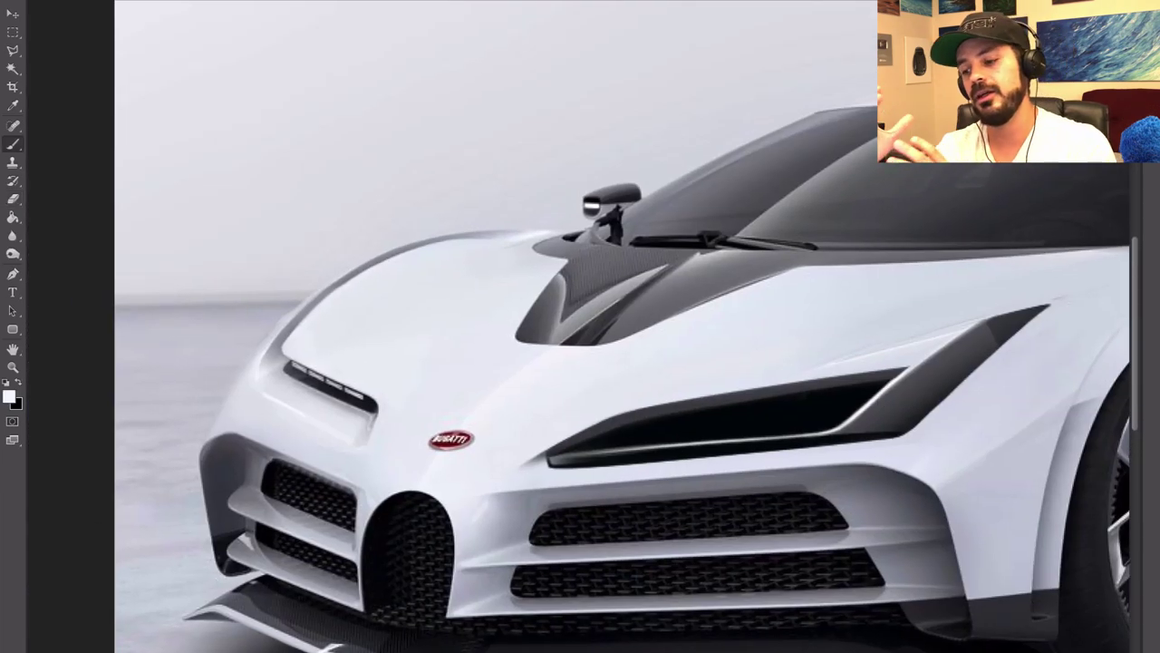
- Erase the white overspill from the black headlight section with a hard 131 px eraser, leaving a crisp lower edge
key(e)
right_click(681, 466)
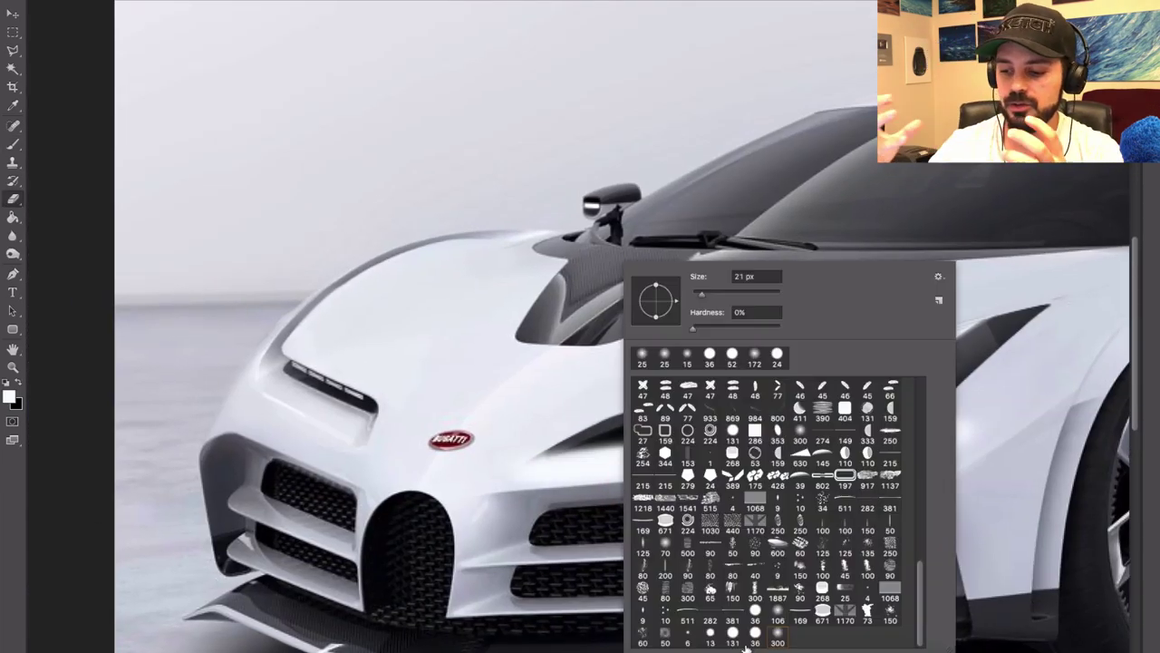
click(738, 640)
drag(603, 519, 423, 536)
drag(655, 466, 790, 525)
key(ctrl+z)
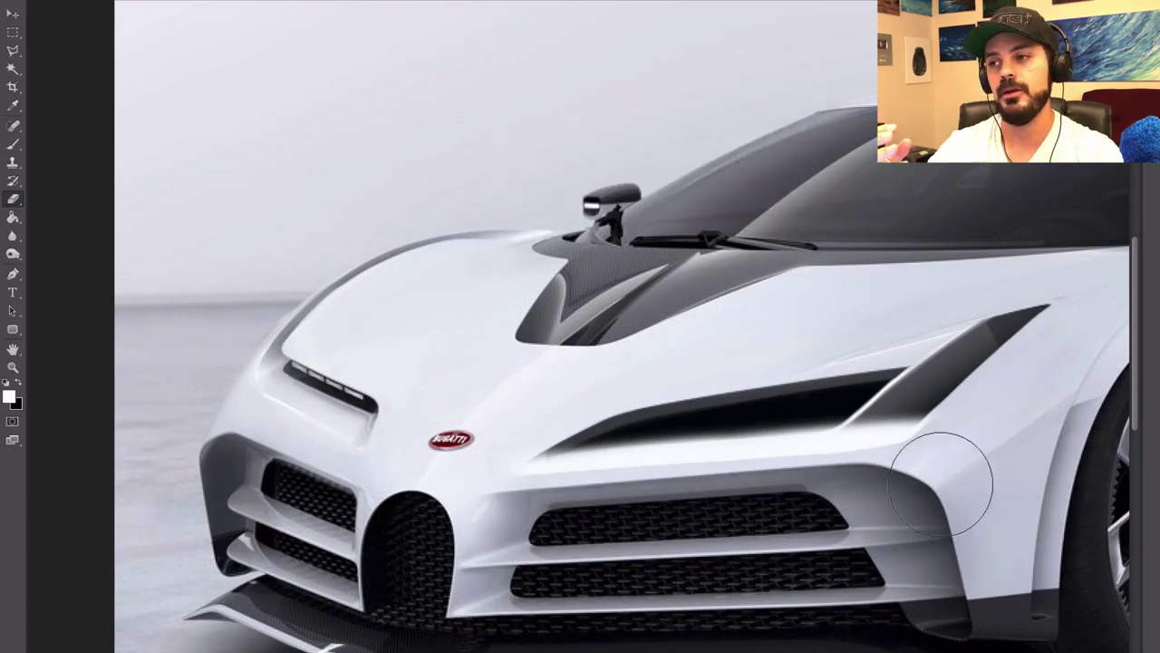
drag(786, 458, 764, 458)
drag(564, 421, 670, 407)
drag(812, 399, 580, 412)
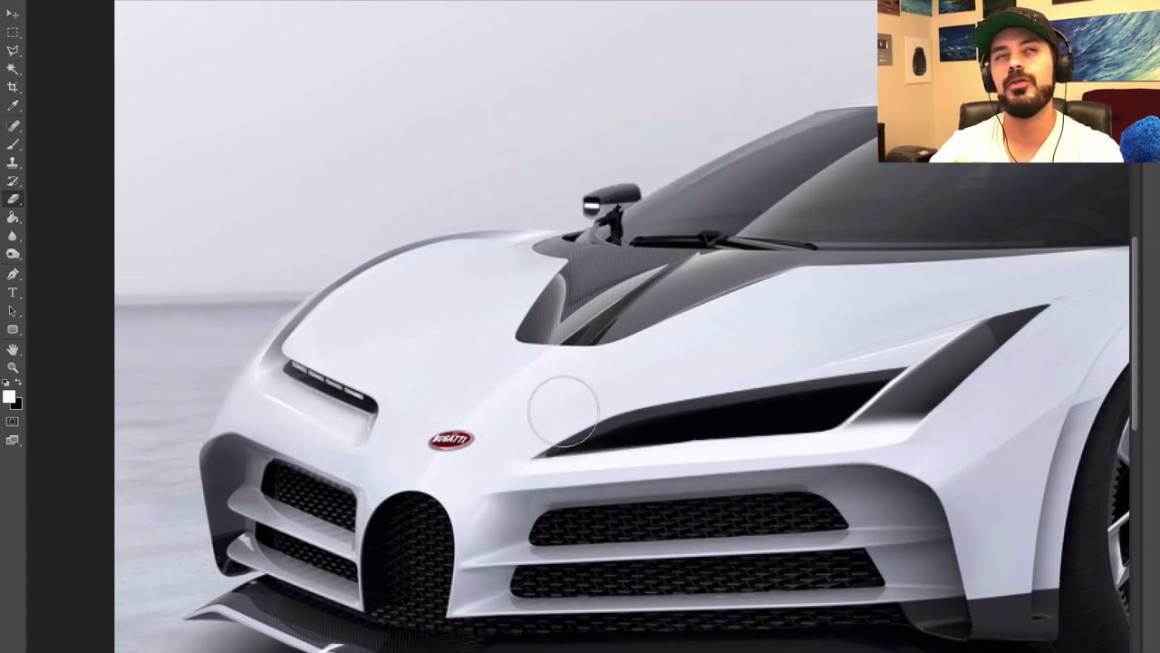
key(ctrl+0)
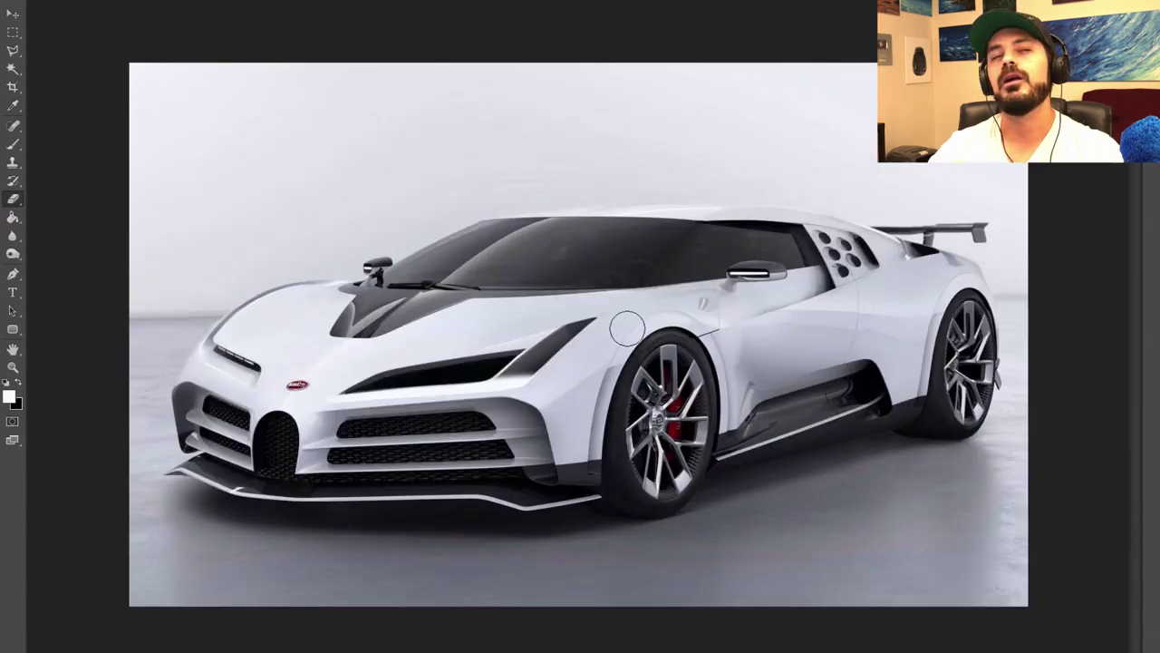
- Erase the remaining white overspill at the black section's inner tip with a smaller eraser
scroll(374, 390, up, 10)
right_click(373, 389)
drag(478, 299, 464, 298)
drag(306, 403, 246, 417)
click(298, 397)
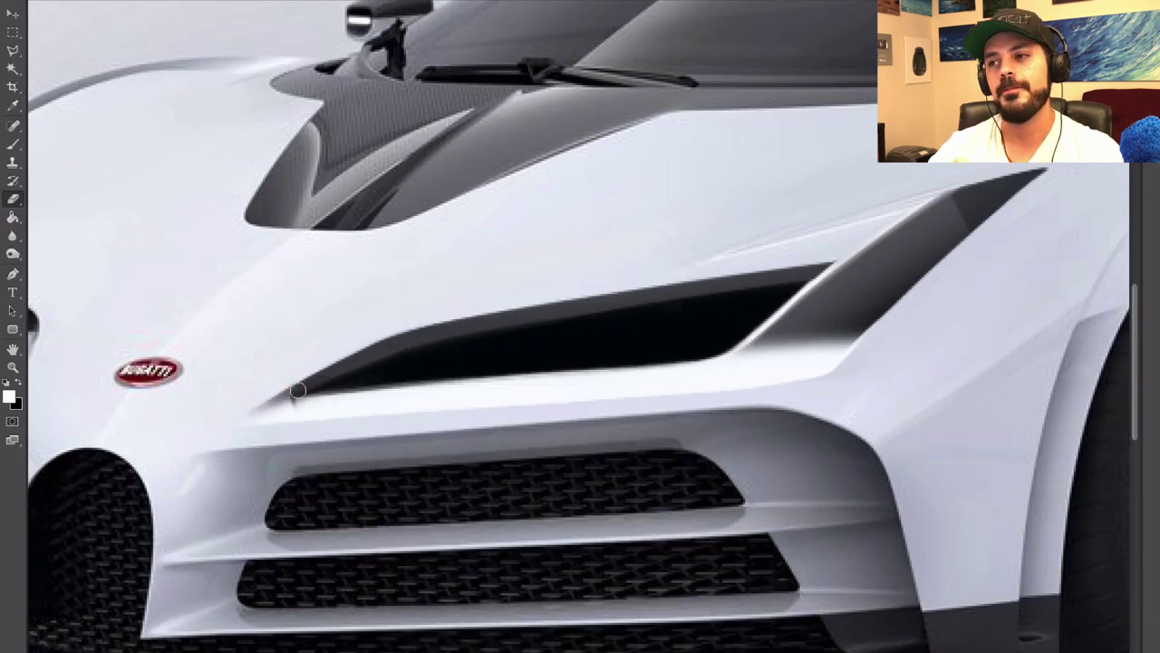
drag(298, 389, 324, 391)
- Reshape the black section's inner tip with sampled dark and white tones, and trim its upper outer corner with bodywork white
key(b)
alt+click(268, 388)
right_click(256, 399)
drag(363, 298, 349, 298)
click(252, 422)
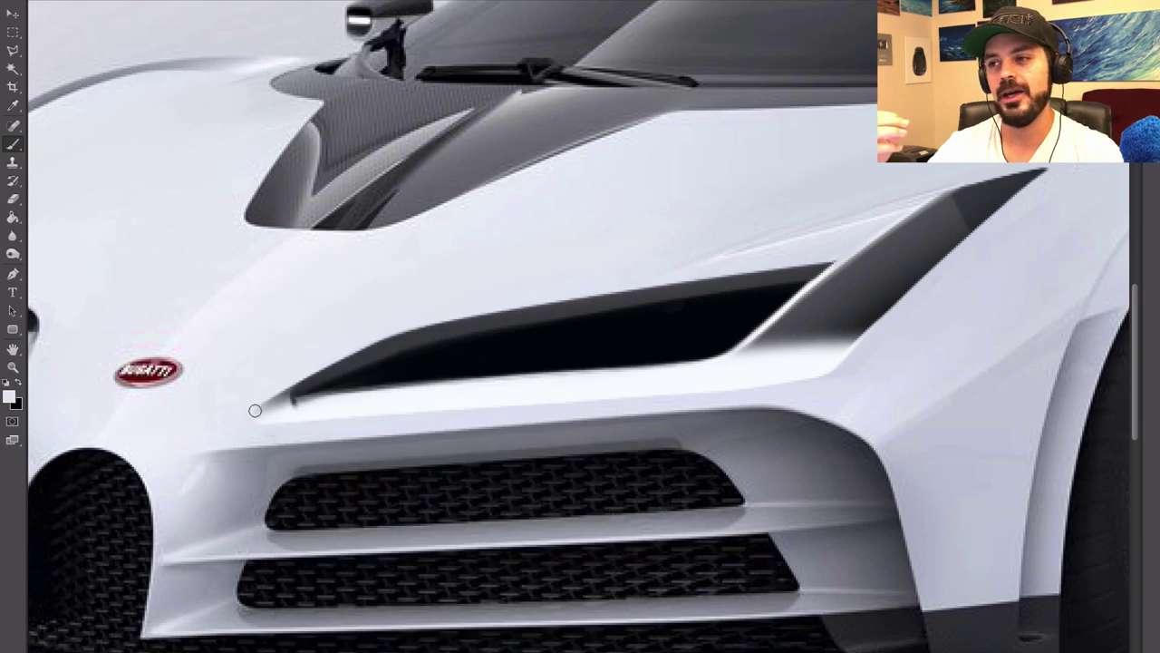
alt+click(317, 390)
drag(294, 401, 393, 381)
alt+click(355, 371)
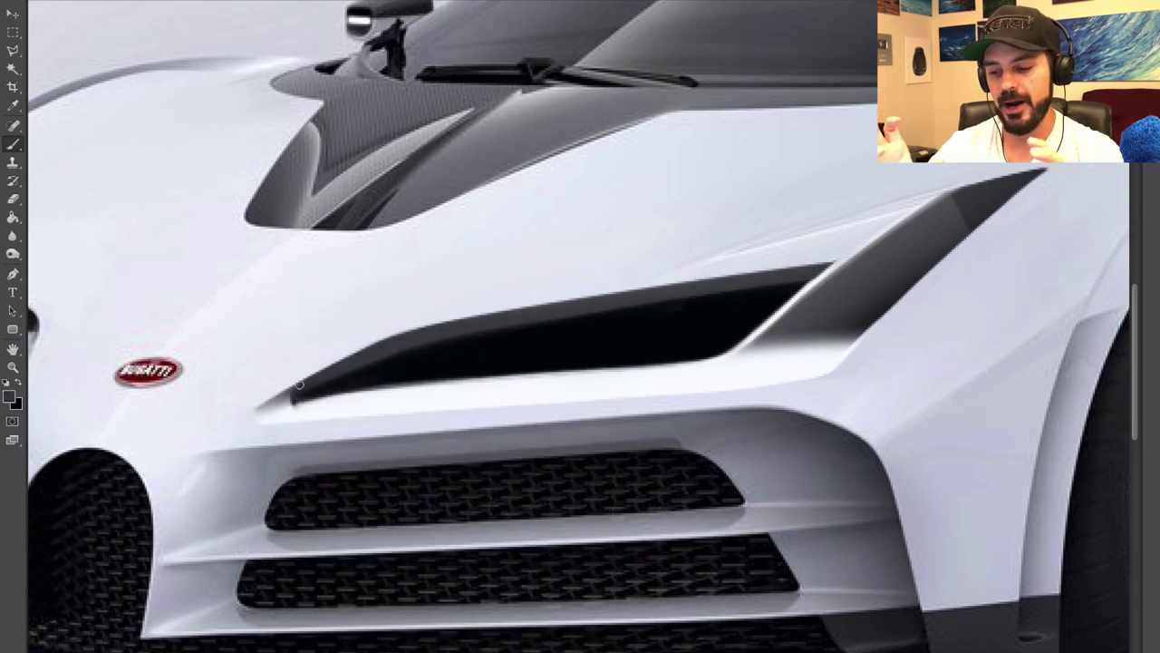
drag(284, 397, 259, 412)
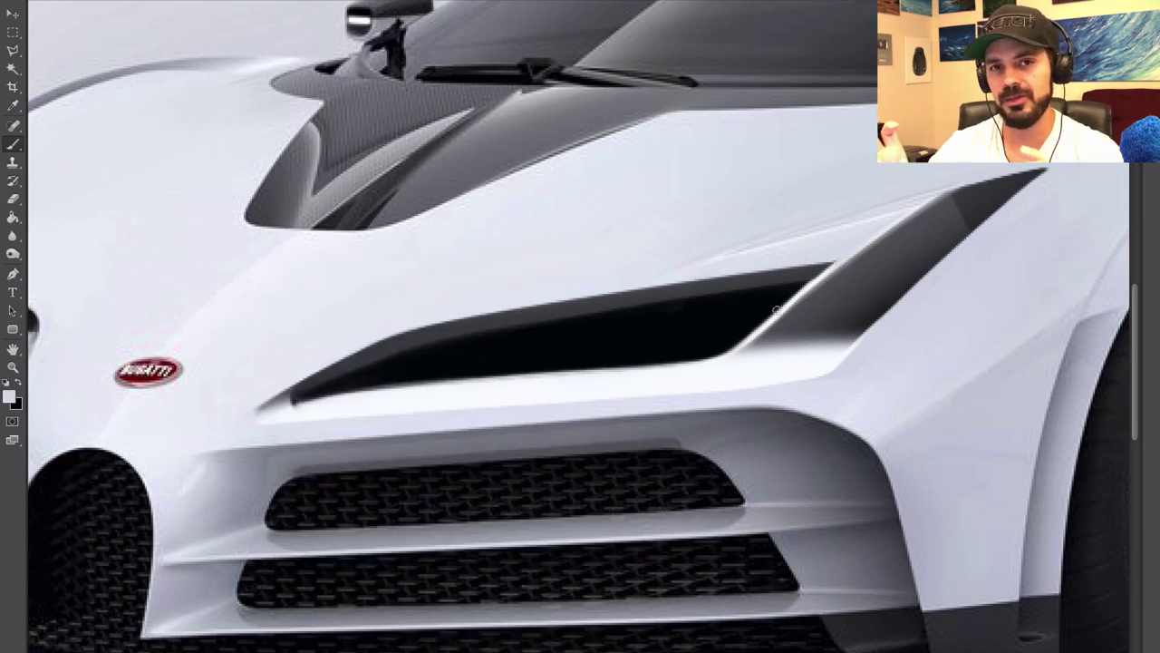
mouse_move(776, 309)
mouse_down()
mouse_move(842, 254)
mouse_move(827, 263)
mouse_up()
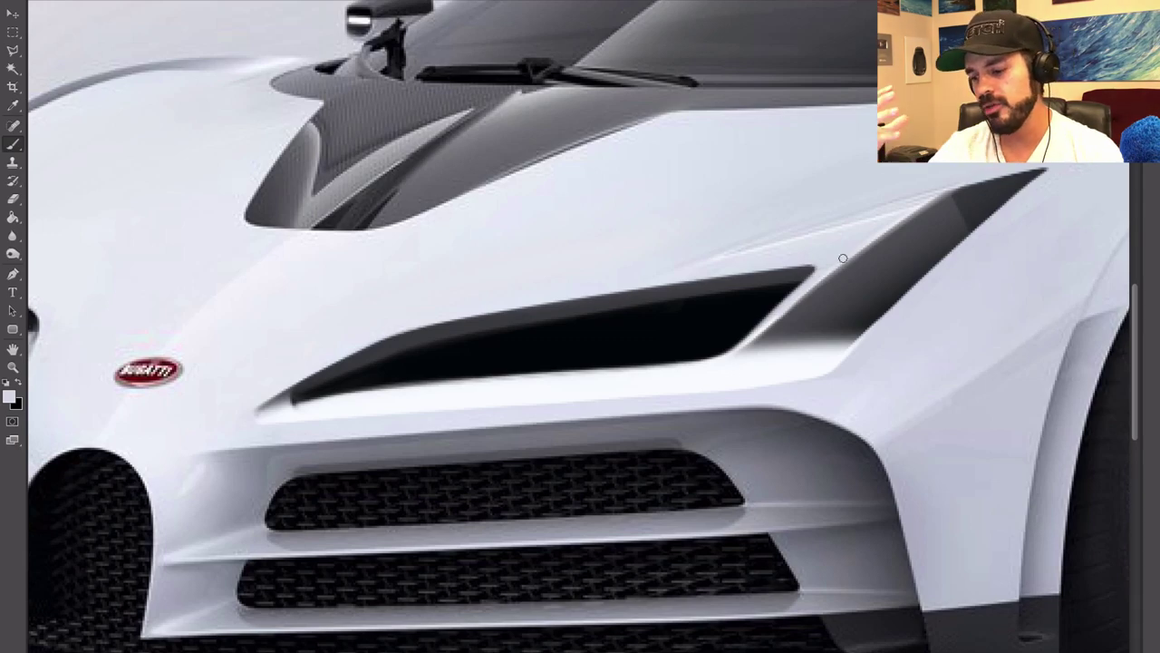
key(ctrl+0)
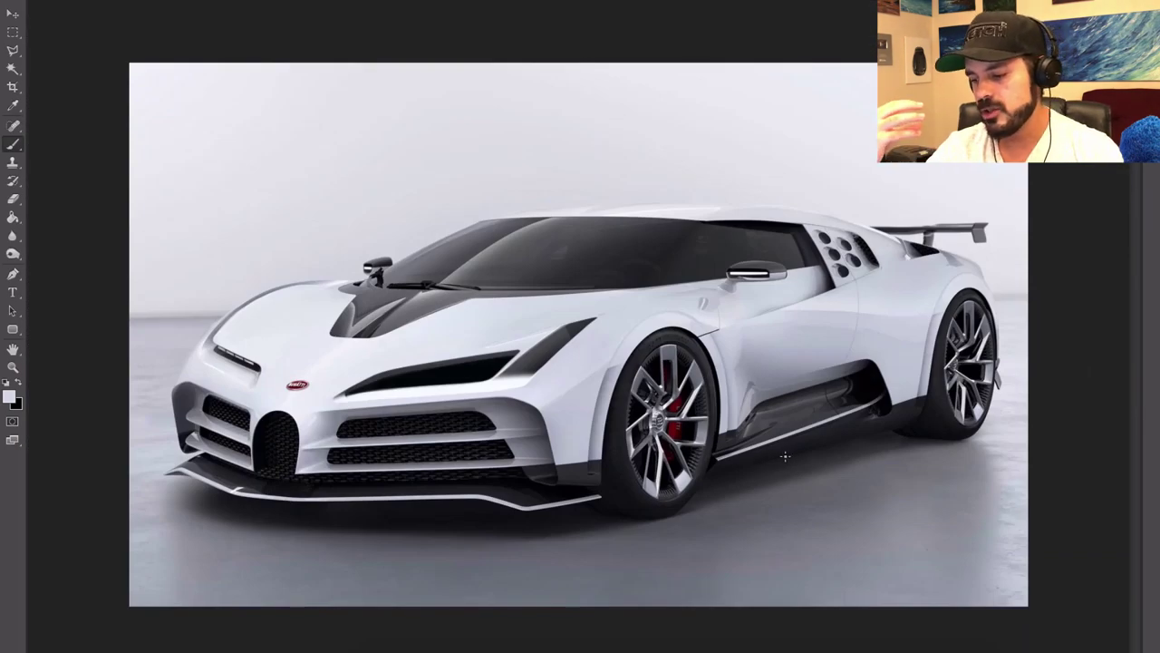
- Erase the white overspill from the bottom of the grey outer headlight section, leaving a crisp lower edge
drag(356, 378, 613, 396)
key(e)
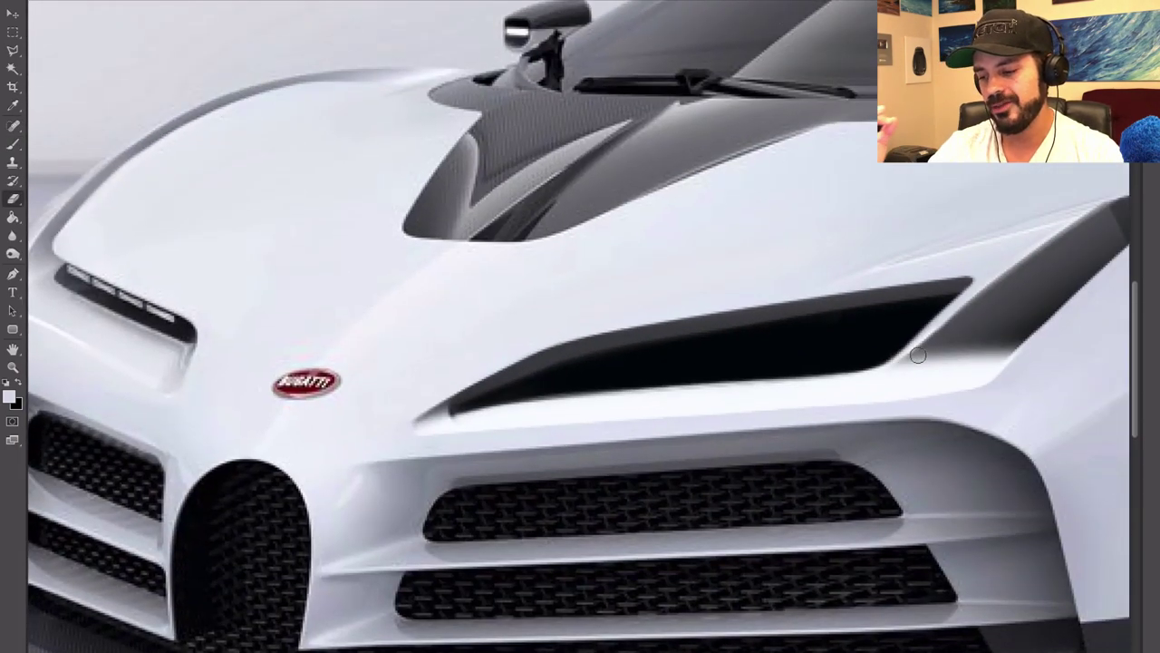
right_click(917, 337)
key(Escape)
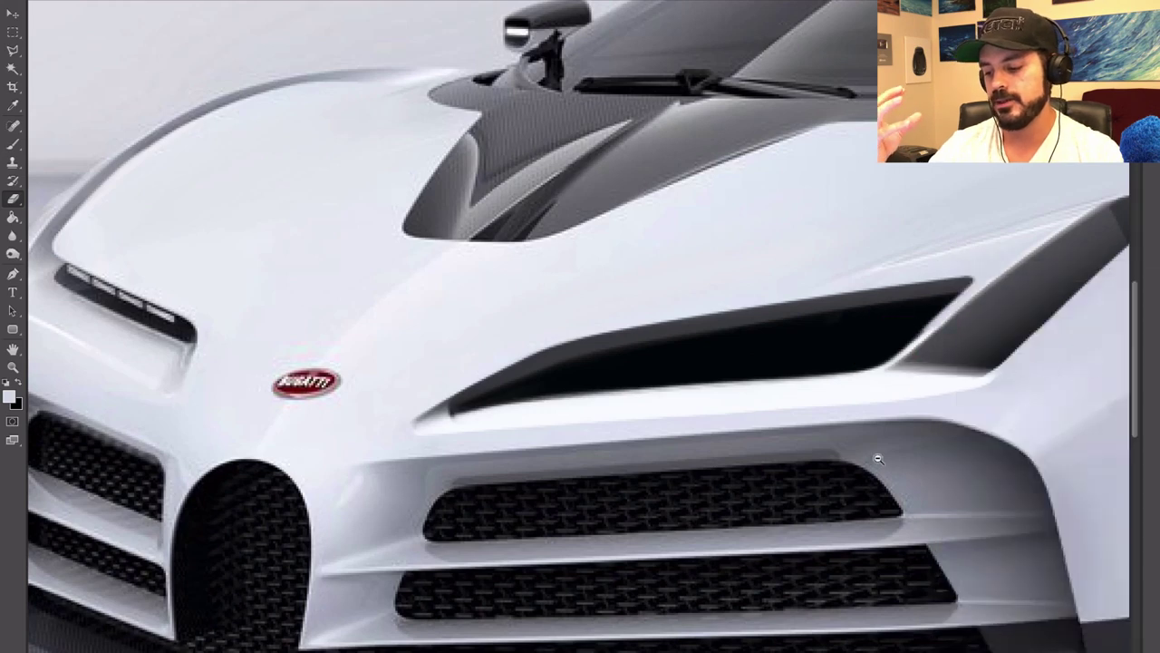
key(ctrl+0)
scroll(471, 395, up, 3)
key(b)
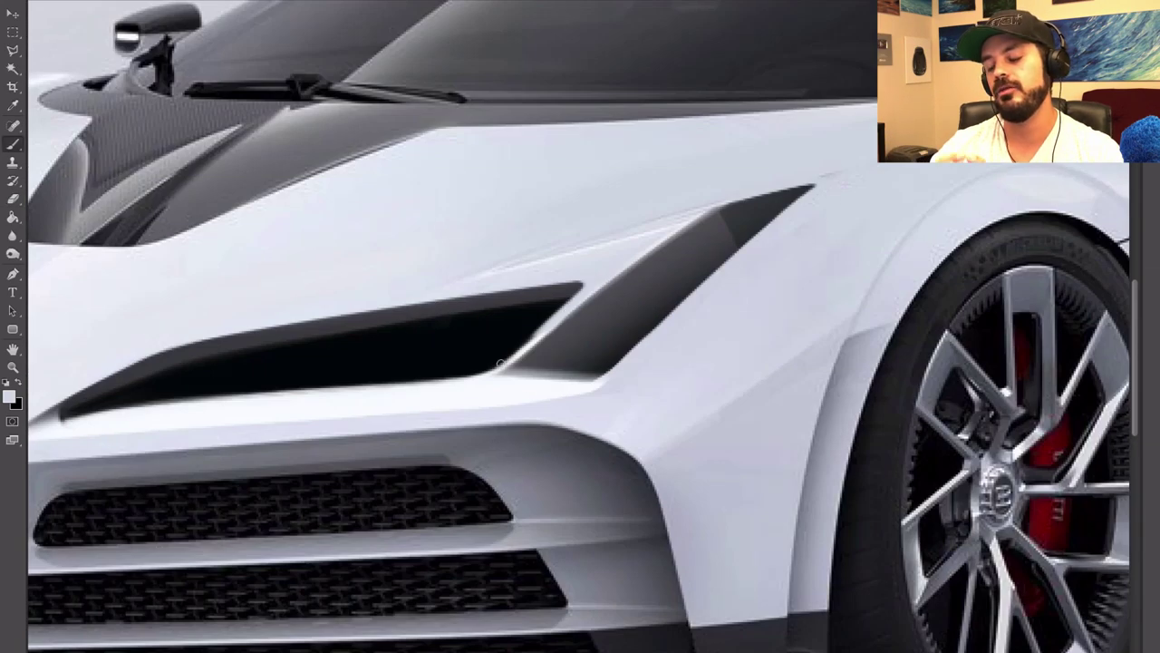
key(ctrl+0)
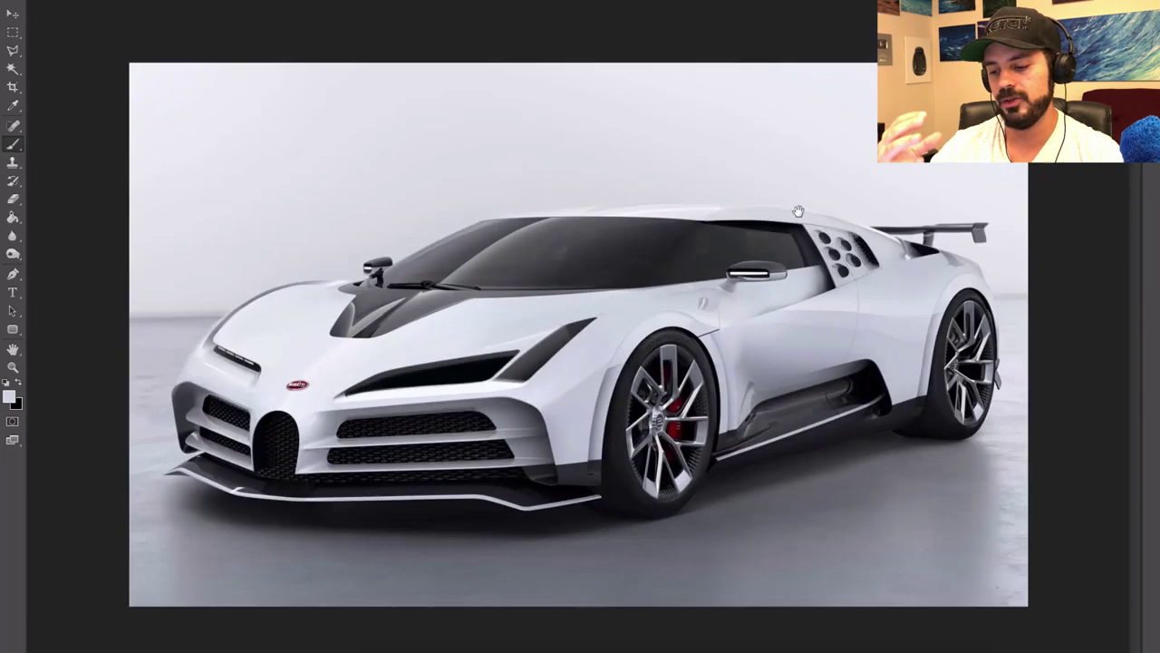
- Paint sampled black over the dark grey band along the main headlight section's upper edge
scroll(485, 377, up, 3)
drag(411, 369, 852, 350)
alt+click(852, 349)
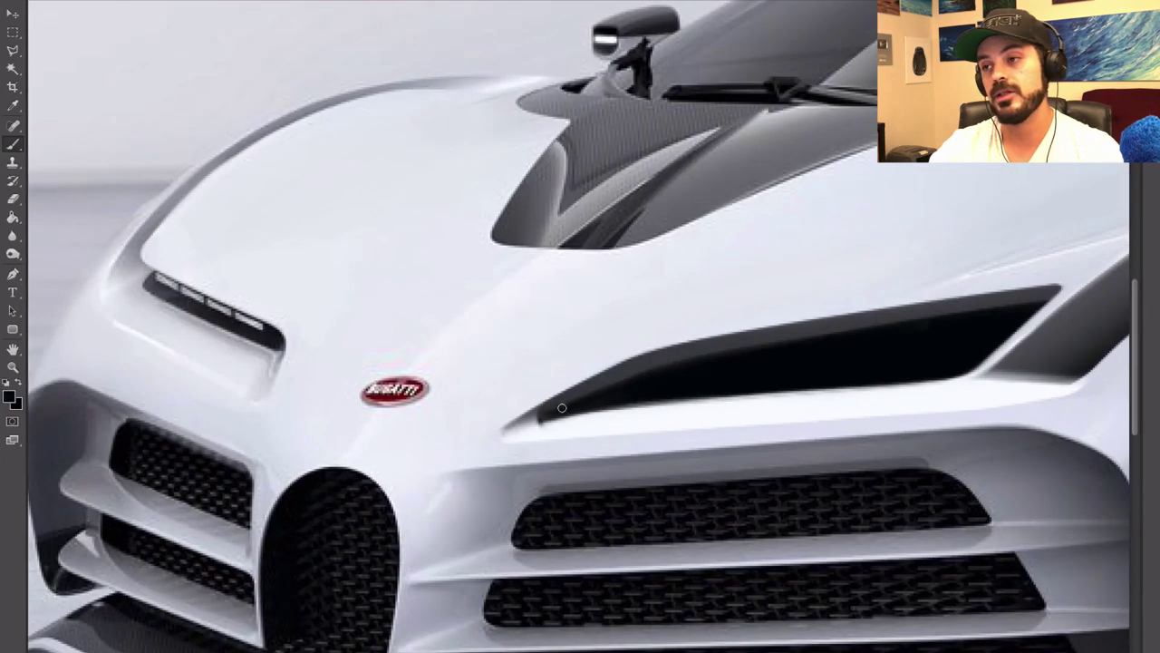
drag(560, 405, 672, 362)
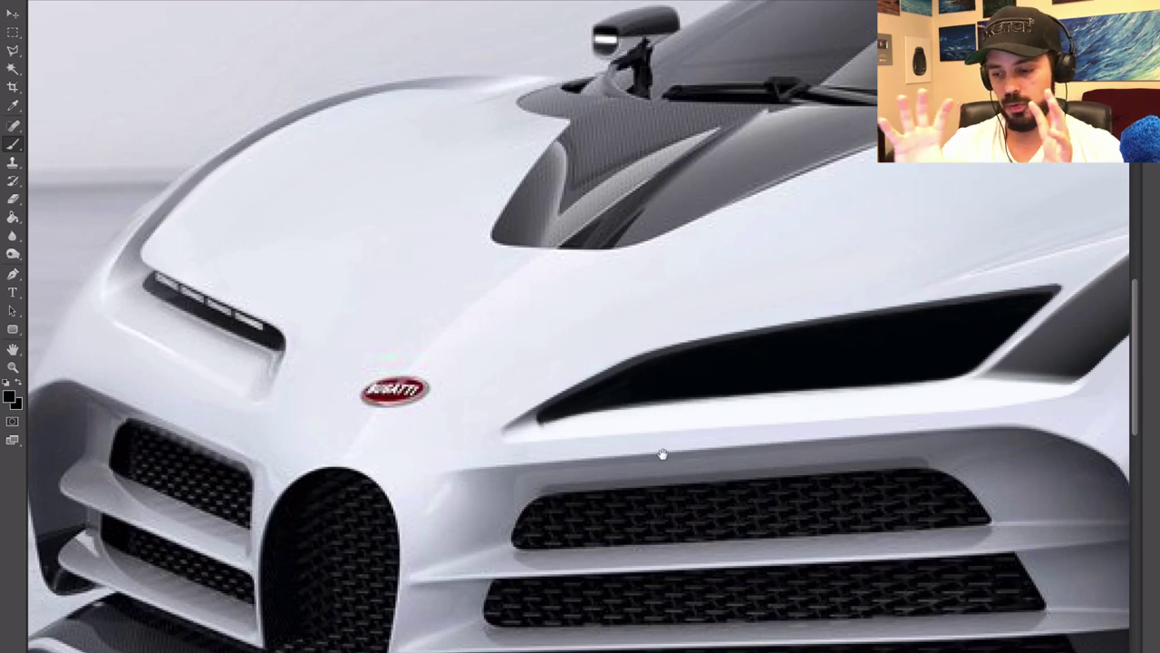
key(ctrl+0)
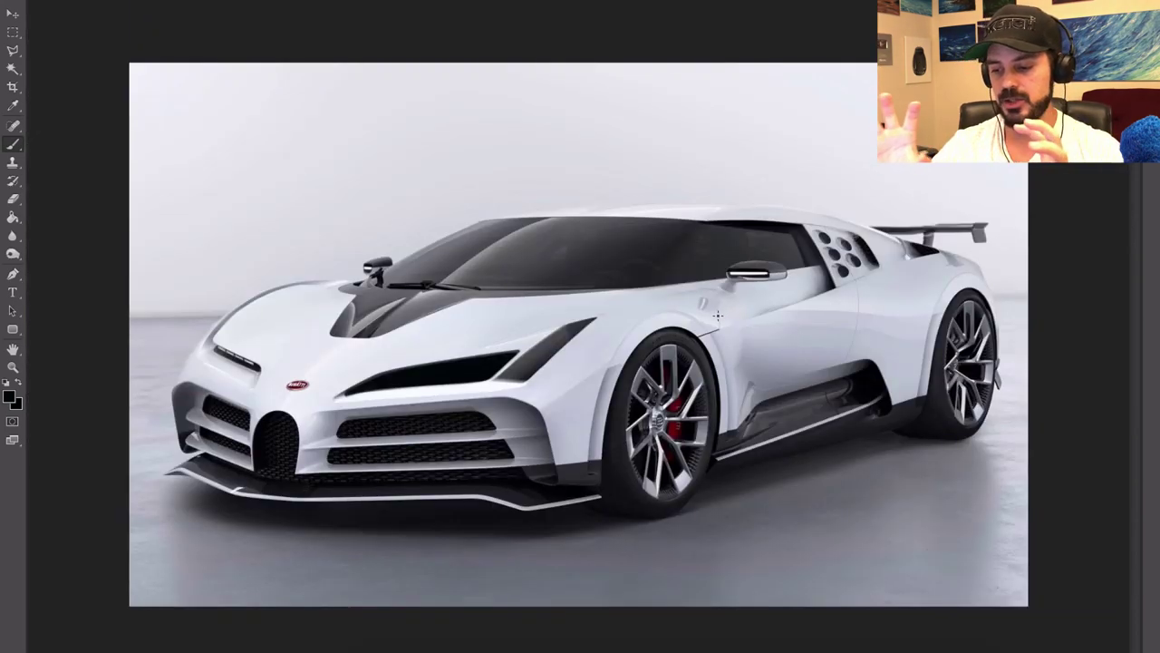
- Refine the long edges of the grey outer headlight section with sampled bodywork and grey tones, giving it a curved outline
scroll(525, 361, up, 5)
alt+click(589, 381)
mouse_move(536, 424)
mouse_down()
mouse_move(722, 248)
mouse_move(645, 308)
mouse_up()
mouse_move(533, 427)
mouse_down()
mouse_move(651, 302)
mouse_move(729, 243)
mouse_move(636, 307)
mouse_move(506, 352)
mouse_move(676, 240)
mouse_move(736, 234)
mouse_up()
alt+click(470, 392)
alt+click(464, 393)
drag(508, 354, 571, 296)
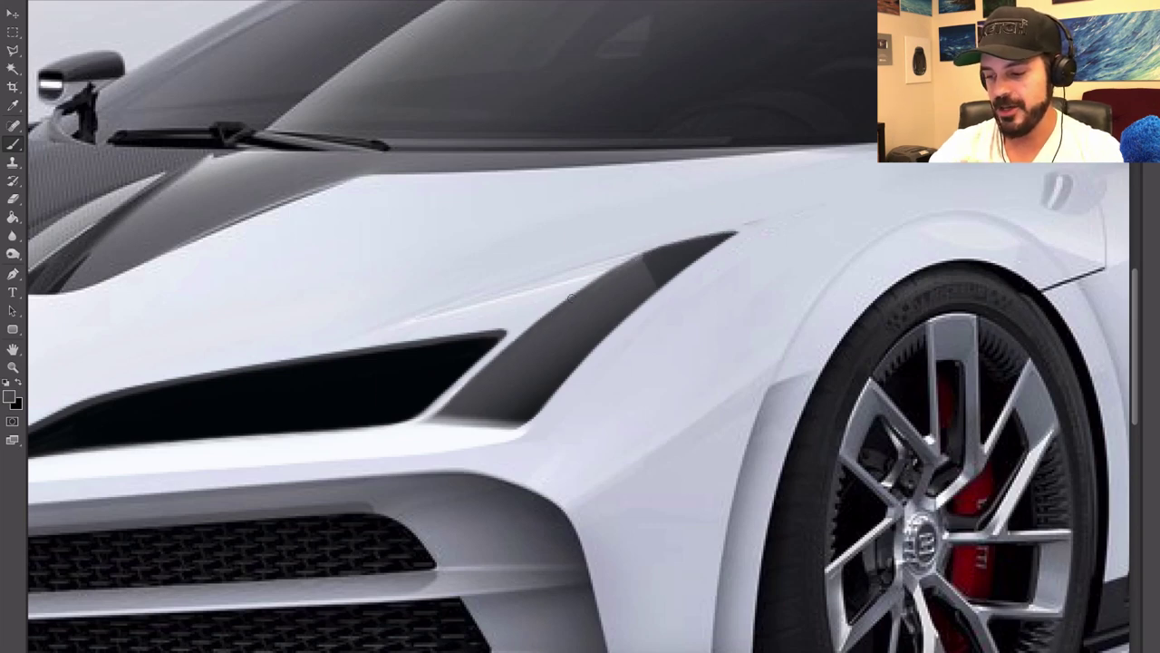
key(ctrl+0)
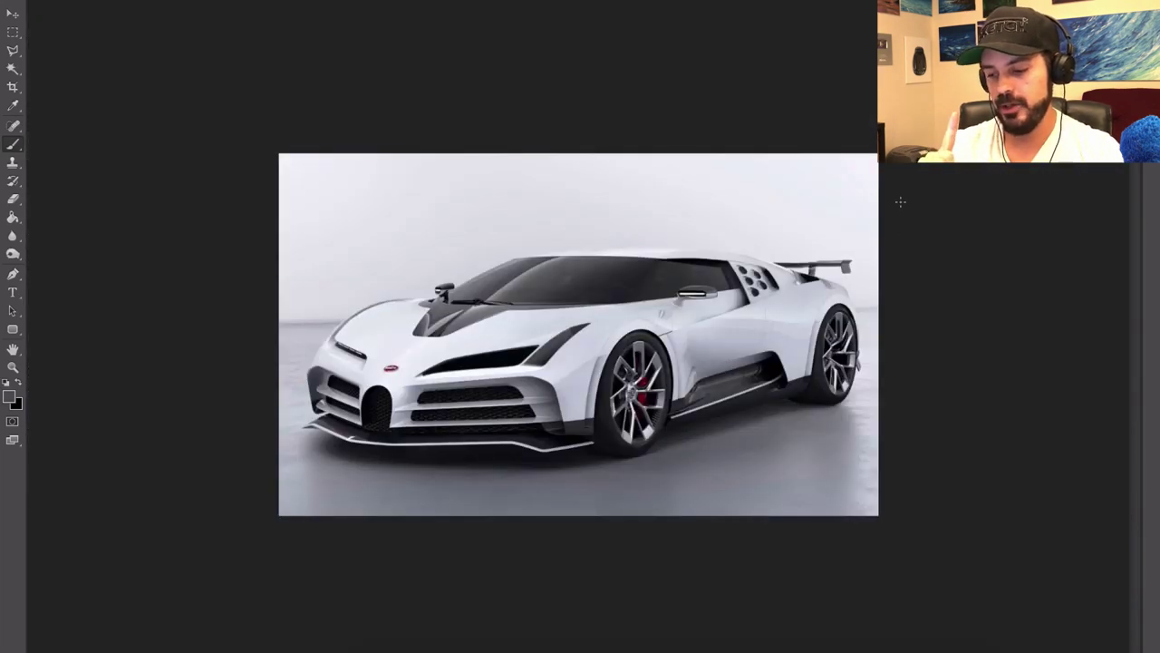
- Brush a sampled light bodywork grey over the dark outer headlight section and erase the overspill around it
alt+click(593, 312)
right_click(689, 260)
click(731, 453)
key(ctrl+plus)
key(ctrl+plus)
mouse_move(412, 421)
mouse_down()
mouse_move(599, 290)
mouse_move(421, 426)
mouse_up()
key(e)
drag(602, 288, 515, 297)
right_click(509, 298)
click(598, 357)
mouse_move(323, 419)
mouse_down()
mouse_move(409, 370)
mouse_move(469, 373)
mouse_up()
mouse_move(334, 442)
mouse_down()
mouse_move(512, 448)
mouse_move(638, 317)
mouse_up()
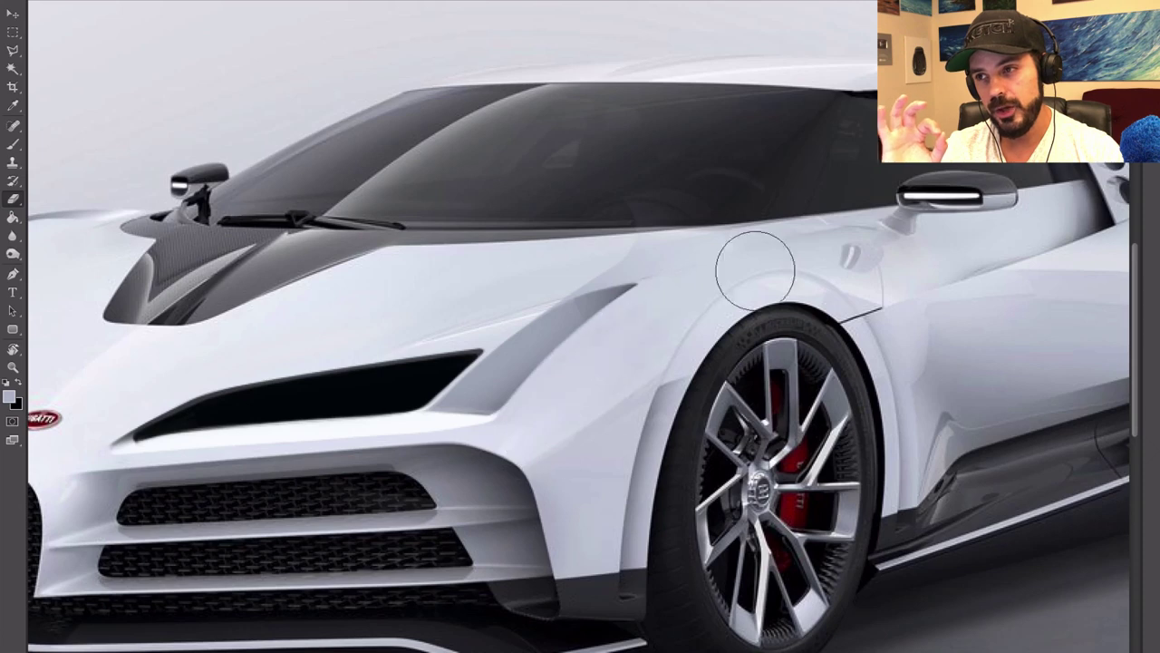
- Resize the eraser and clean up the light grey paint around the outer section's upper tip
right_click(668, 316)
click(717, 306)
key(ctrl+minus)
key(ctrl+minus)
right_click(575, 328)
click(609, 292)
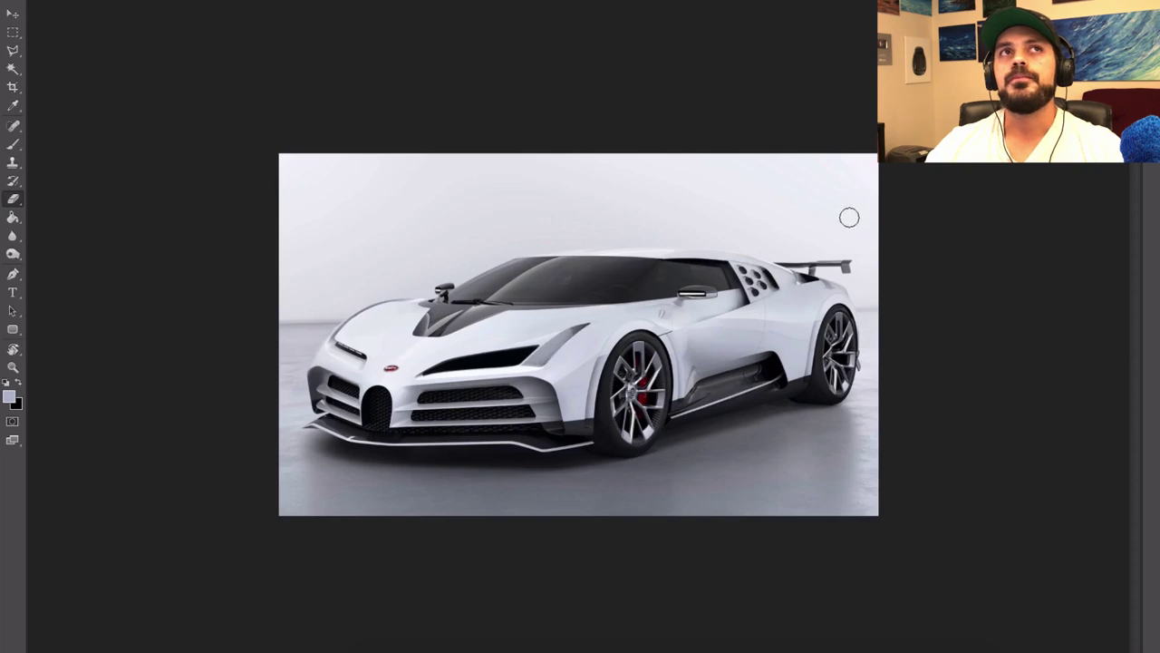
key(ctrl+plus)
key(ctrl+plus)
drag(581, 387, 844, 302)
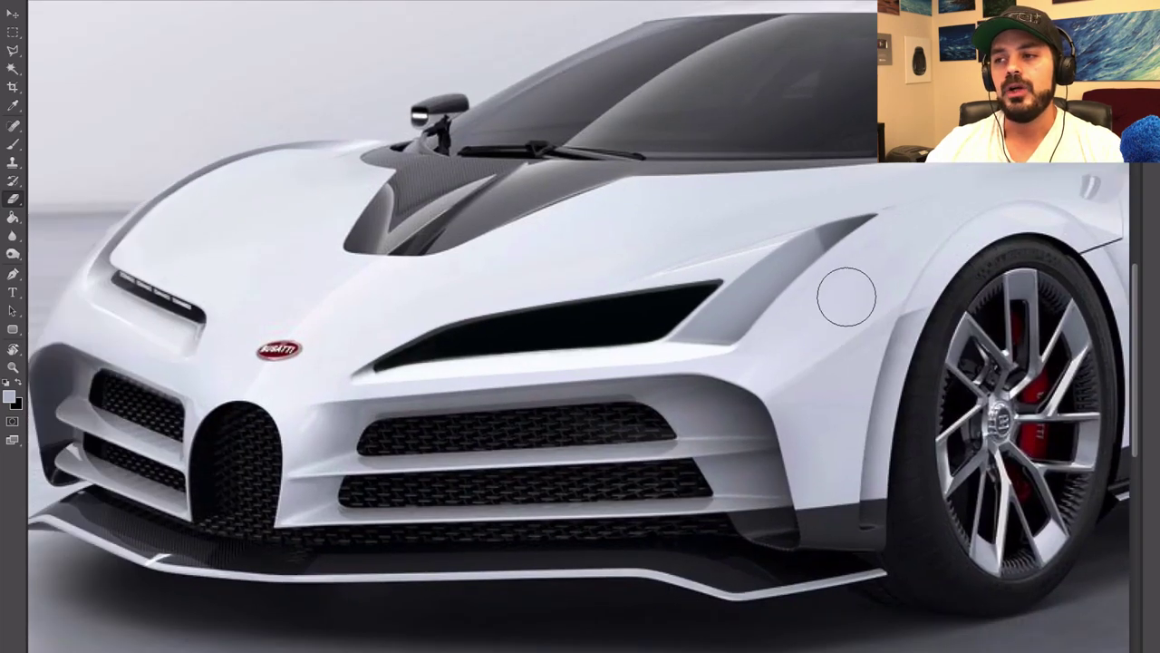
- Touch up the edges of the light grey outer section with a smaller brush and sampled bodywork colour
key(b)
key(ctrl+plus)
drag(399, 340, 880, 393)
right_click(880, 394)
click(956, 293)
alt+click(844, 432)
mouse_move(759, 443)
mouse_down()
mouse_move(849, 427)
mouse_move(757, 441)
mouse_up()
key(x)
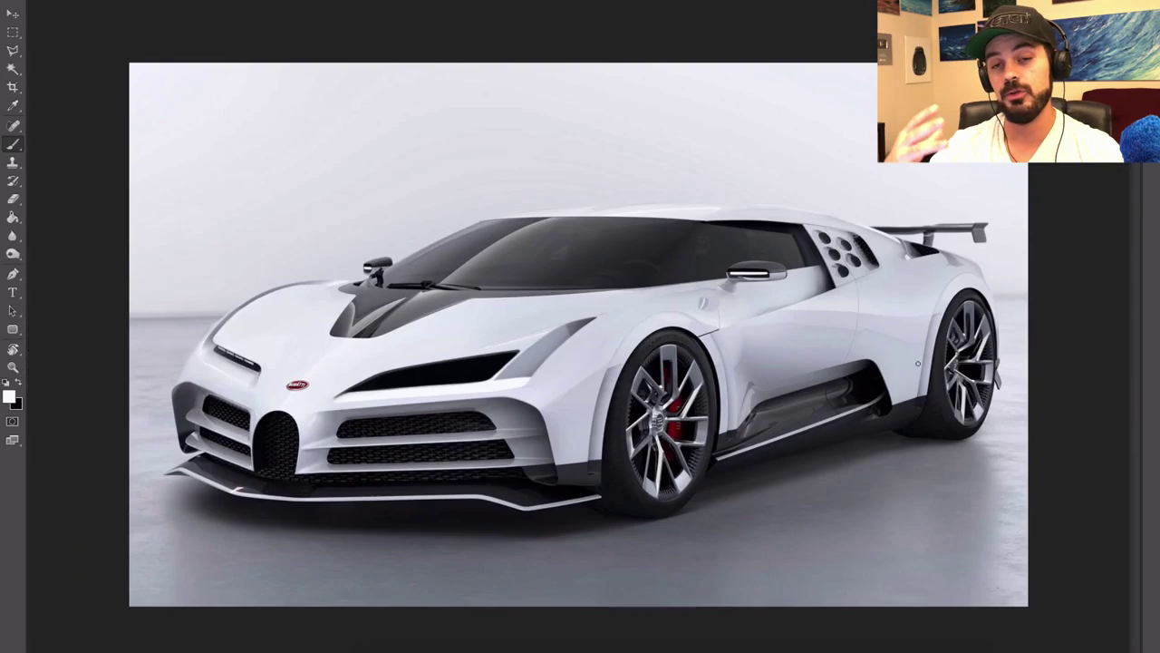
- Paint out the dark upper tip of the outer section with sampled bodywork tones and a hard 13 px brush
scroll(544, 366, up, 3)
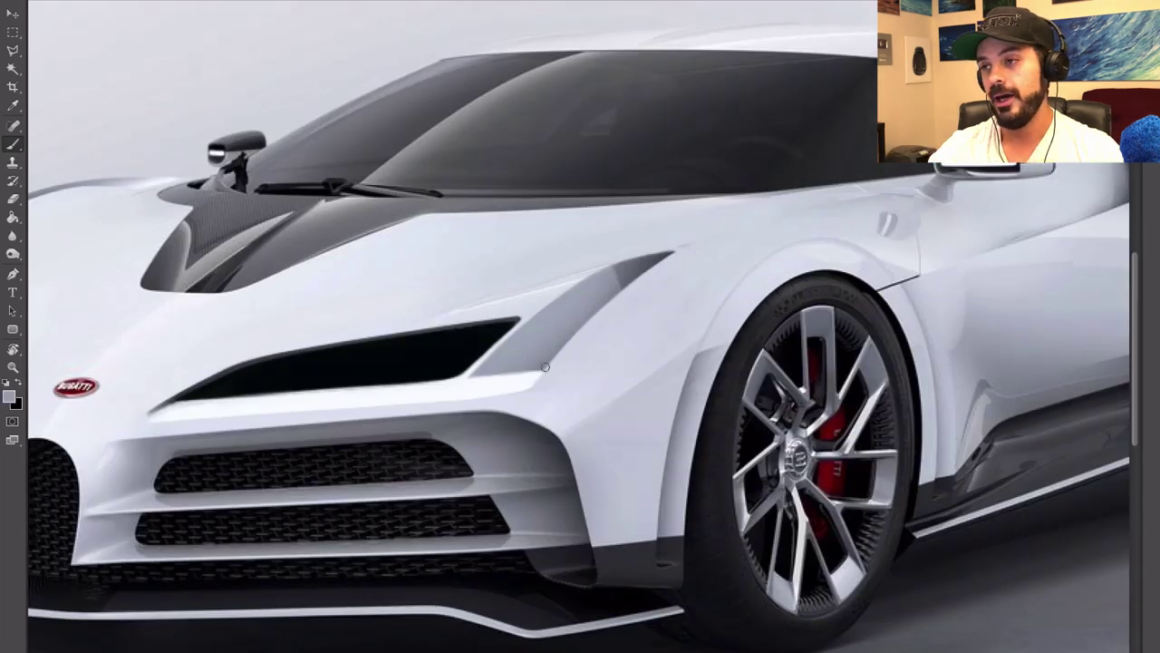
key(ctrl+minus)
key(ctrl+minus)
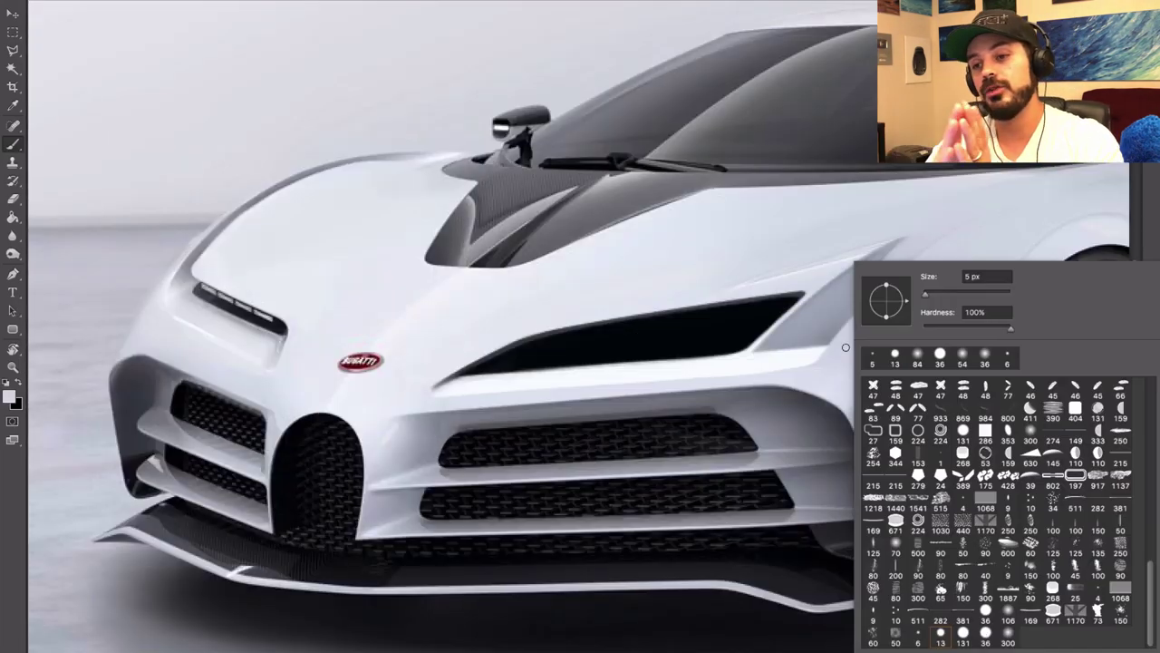
click(941, 637)
drag(810, 368, 797, 368)
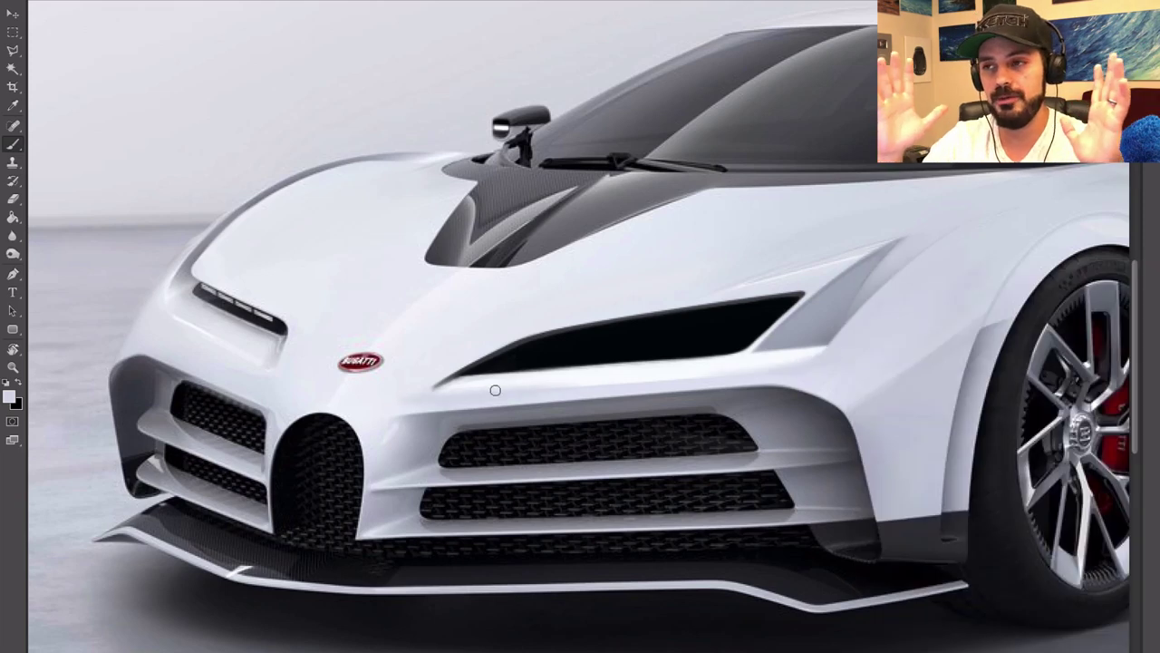
right_click(766, 349)
key(Escape)
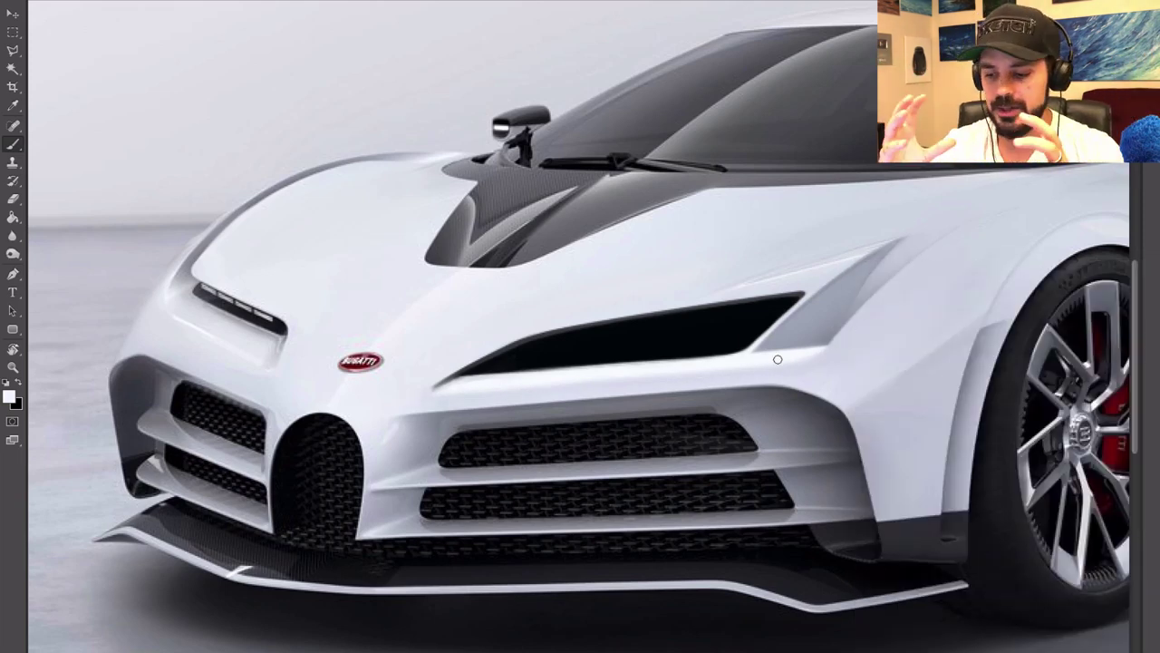
- Paint the far-side headlight as a solid black shape using a sampled dark colour
scroll(856, 345, down, 3)
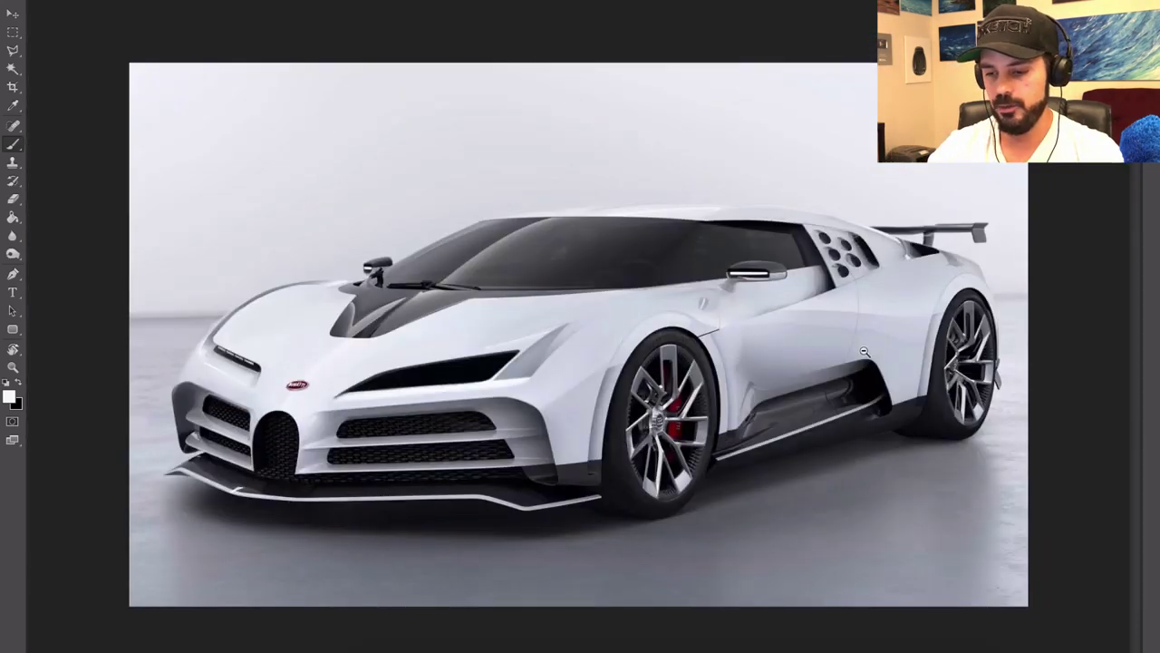
alt+click(239, 357)
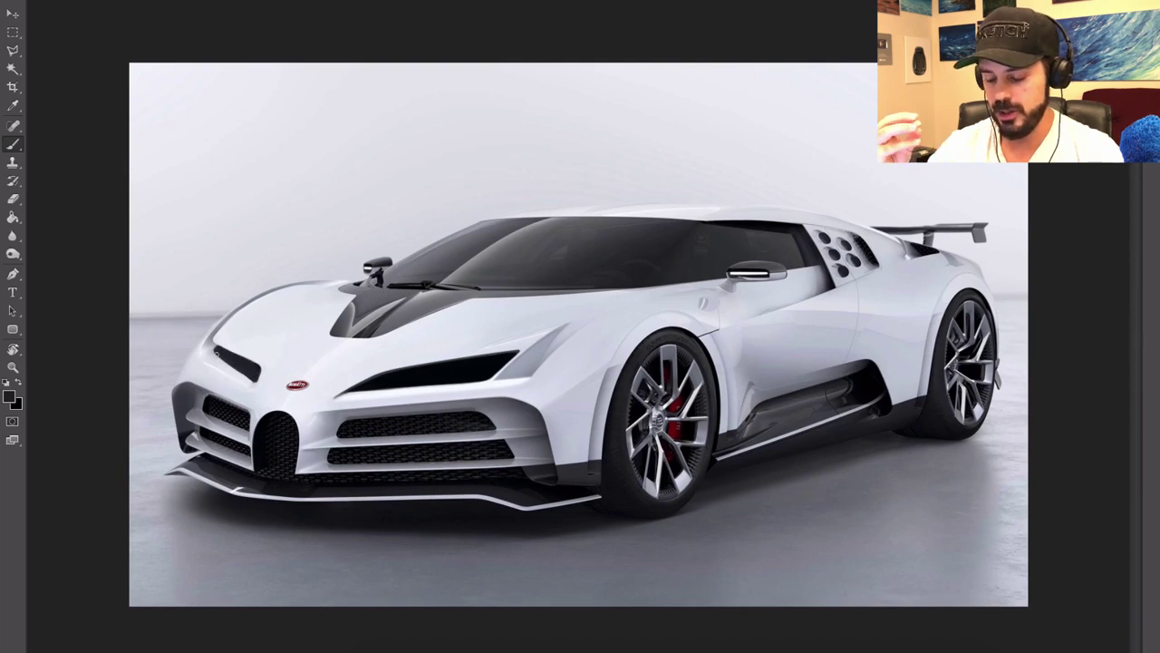
- Reshape the far-side headlight into a clean tapered wedge, alternating between sampled bodywork white and the dark fill
key(x)
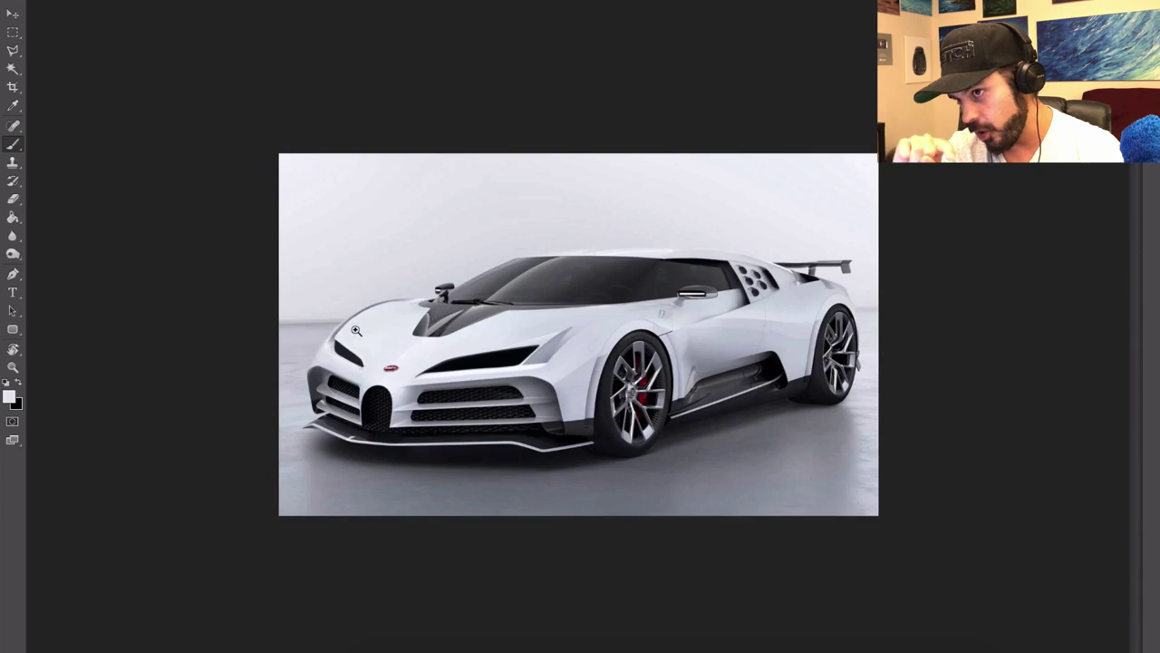
drag(355, 331, 462, 332)
alt+click(113, 390)
right_click(88, 314)
drag(109, 386, 154, 385)
mouse_move(72, 359)
mouse_down()
mouse_move(391, 373)
mouse_move(583, 378)
mouse_up()
alt+click(596, 352)
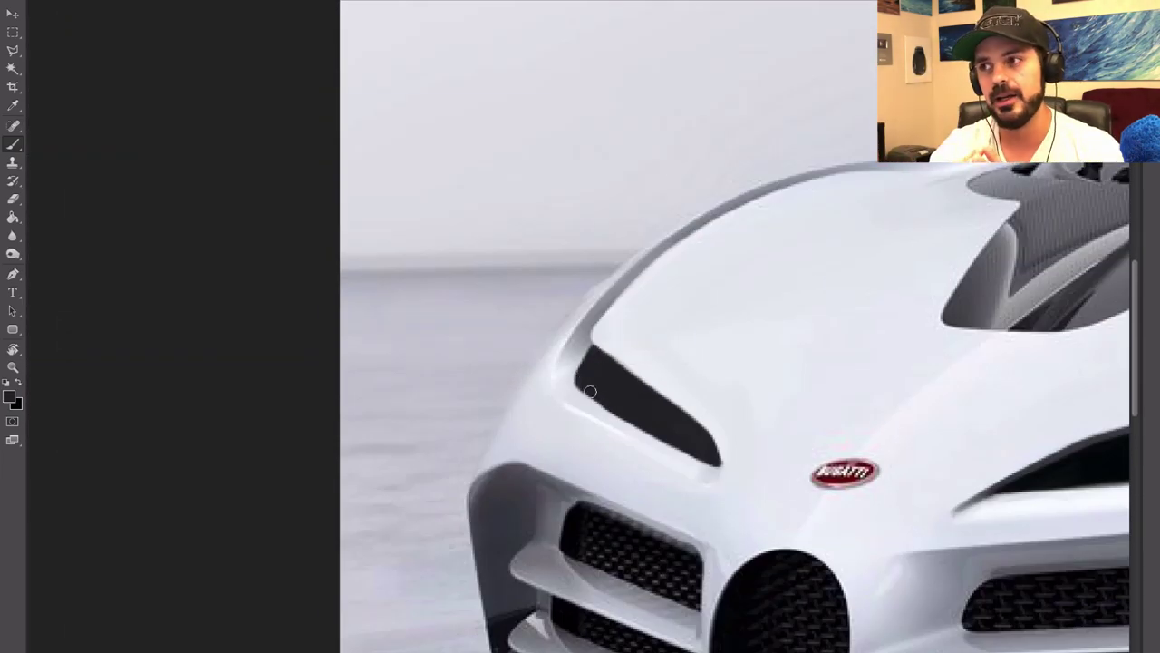
- Clean up the outer lower corner of the far-side headlight with sampled bodywork colour
key(ctrl+0)
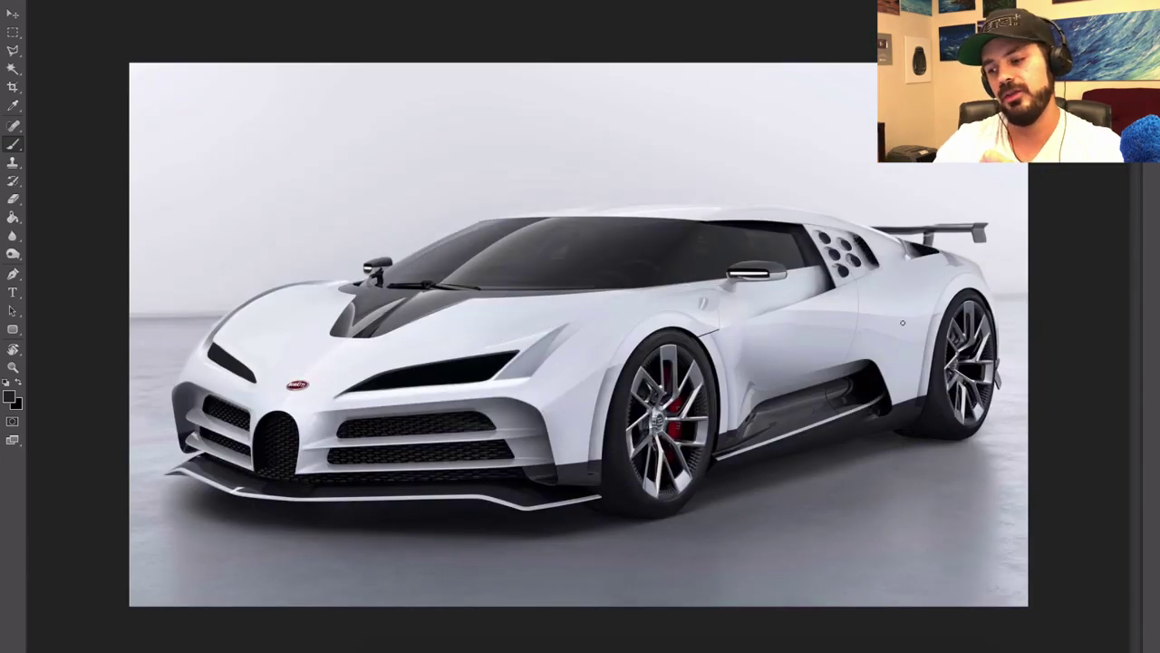
drag(221, 331, 317, 332)
alt+click(177, 399)
drag(193, 354, 174, 391)
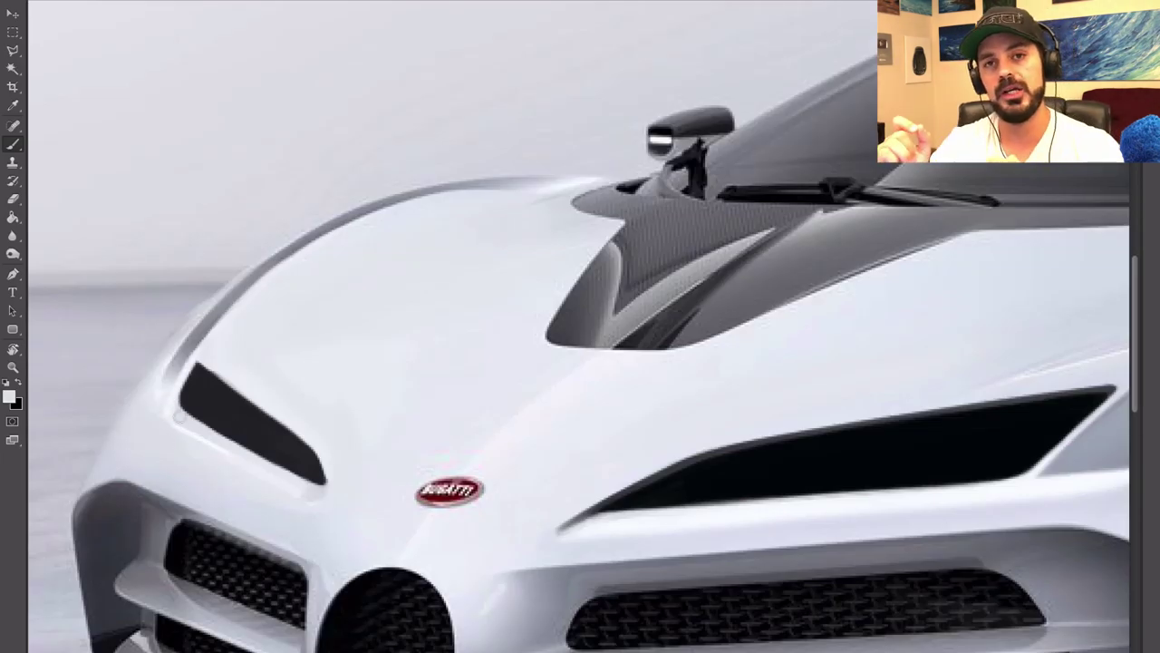
- Paint out the dark edge line along the top of the far-side fender with bodywork white and erase the overspray
drag(196, 352, 235, 304)
drag(718, 410, 657, 408)
mouse_move(403, 315)
mouse_down()
mouse_move(460, 287)
mouse_move(560, 276)
mouse_move(466, 291)
mouse_move(579, 267)
mouse_up()
right_click(563, 279)
key(e)
mouse_move(453, 295)
mouse_down()
mouse_move(440, 298)
mouse_move(544, 237)
mouse_up()
right_click(484, 278)
click(569, 295)
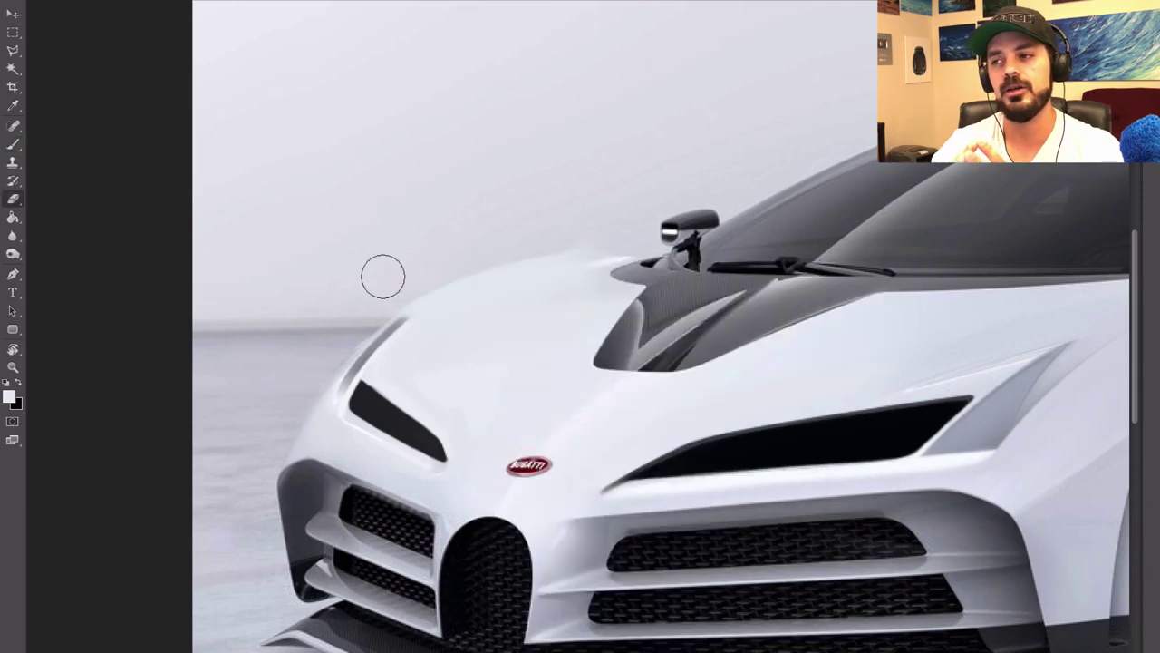
- Paint a slim grey section along the fender edge outboard of the far-side headlight, using a small brush
key(b)
right_click(470, 375)
key(Escape)
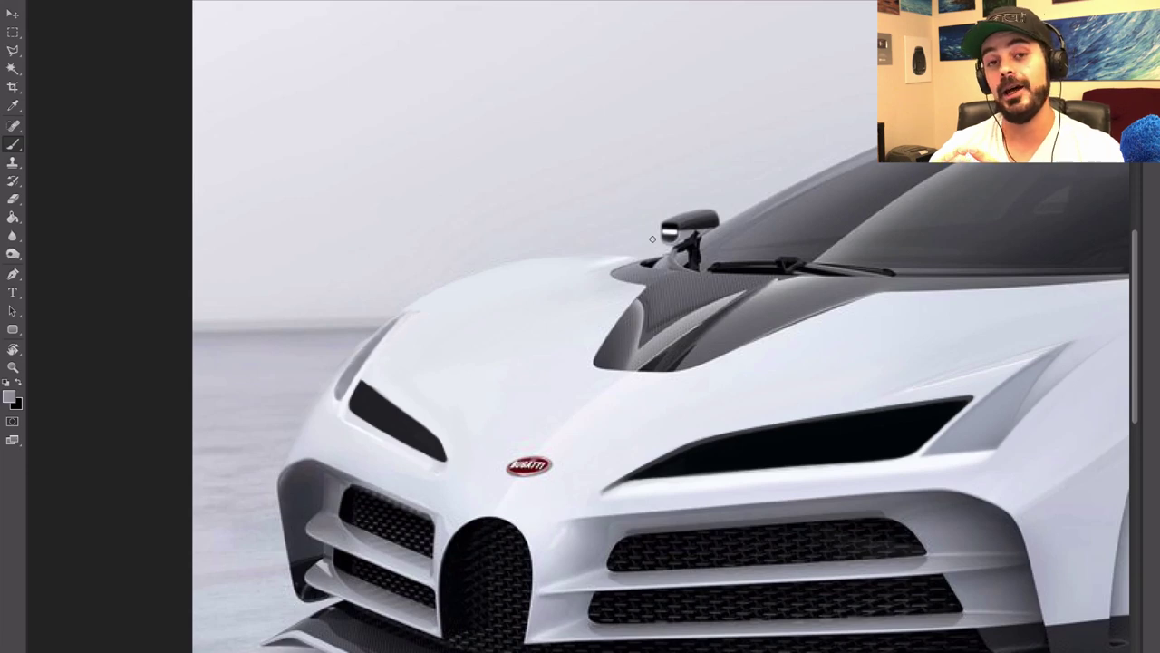
right_click(387, 362)
click(482, 627)
click(339, 399)
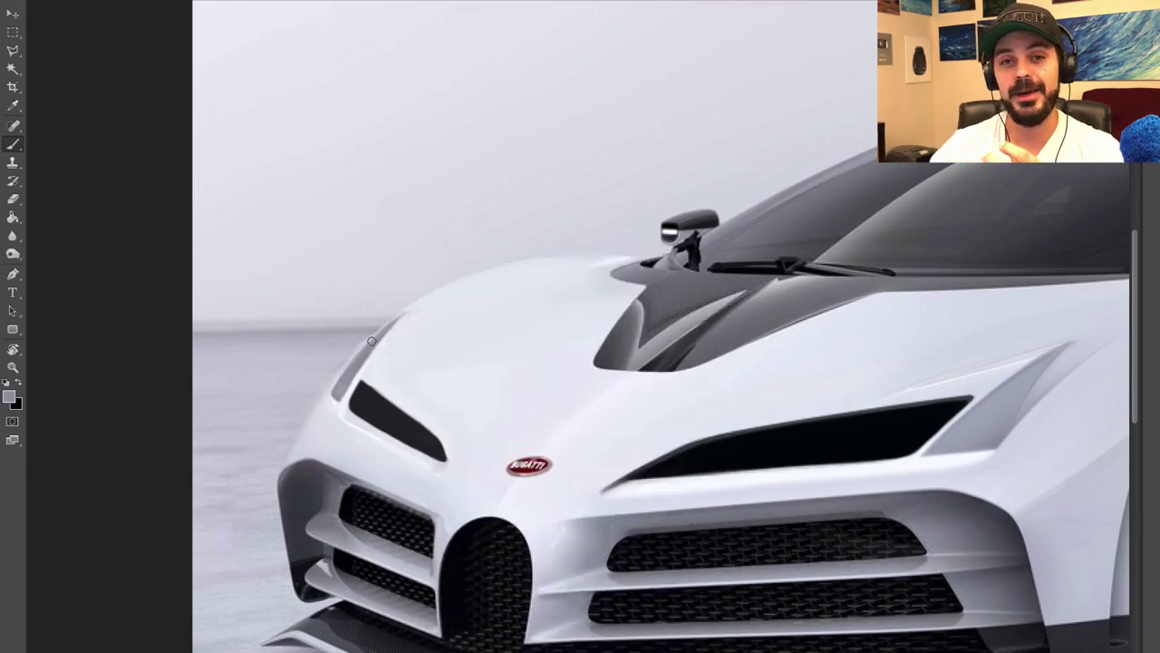
- Extend the upper outer tip of the far-side headlight upward with its sampled dark colour
key(ctrl+0)
ctrl+click(342, 379)
ctrl+click(343, 379)
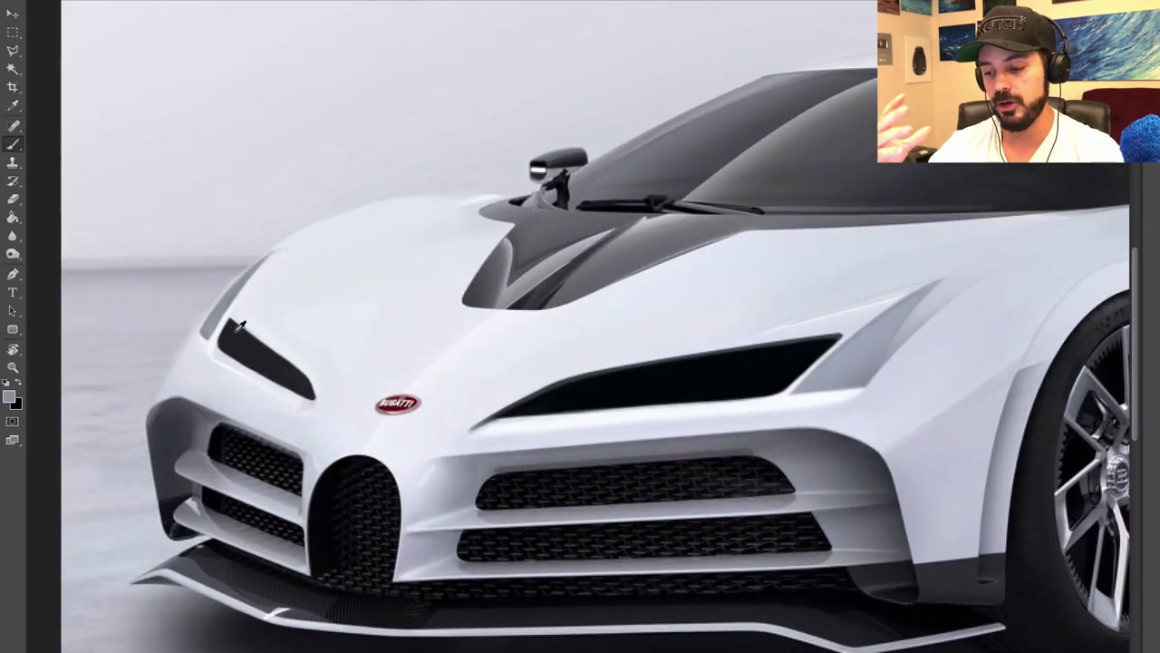
alt+click(230, 333)
drag(223, 341, 236, 312)
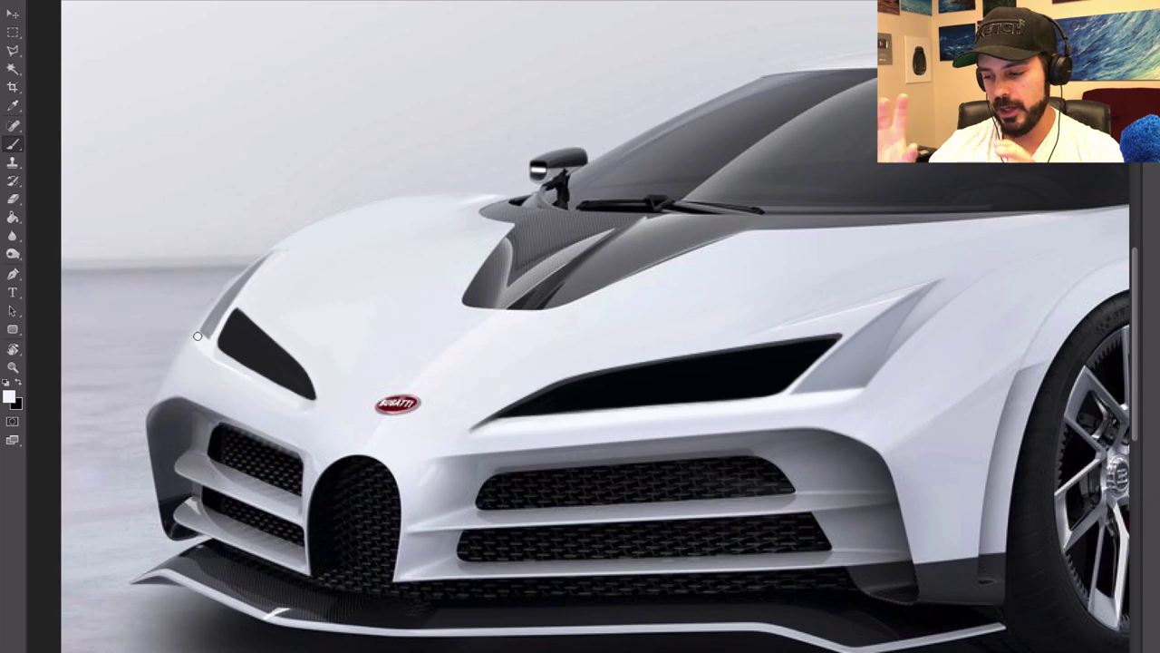
- Trim the inner edge and upper end of the grey section beside the far-side headlight with bodywork white
scroll(777, 512, down, 5)
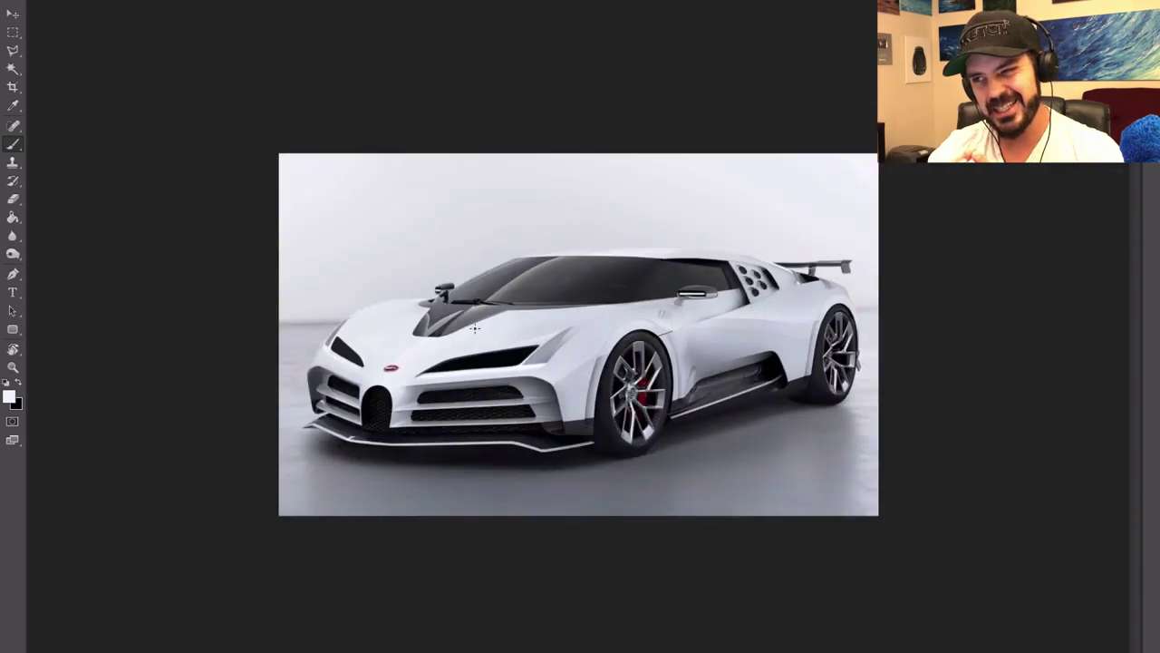
scroll(458, 340, up, 5)
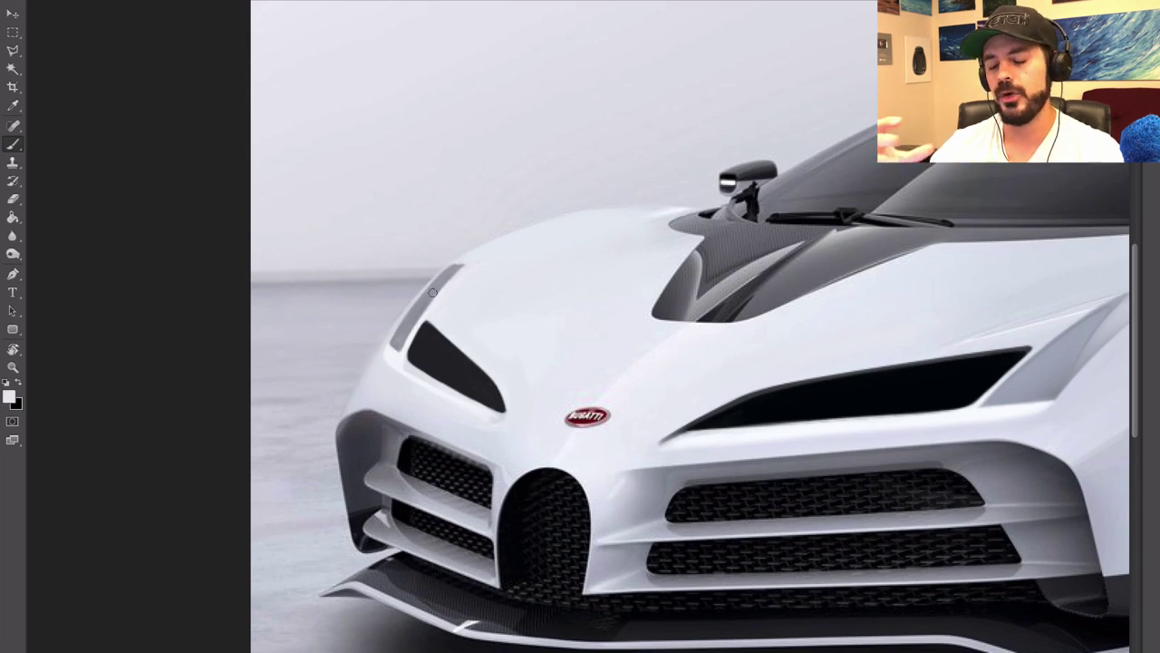
right_click(432, 292)
key(Escape)
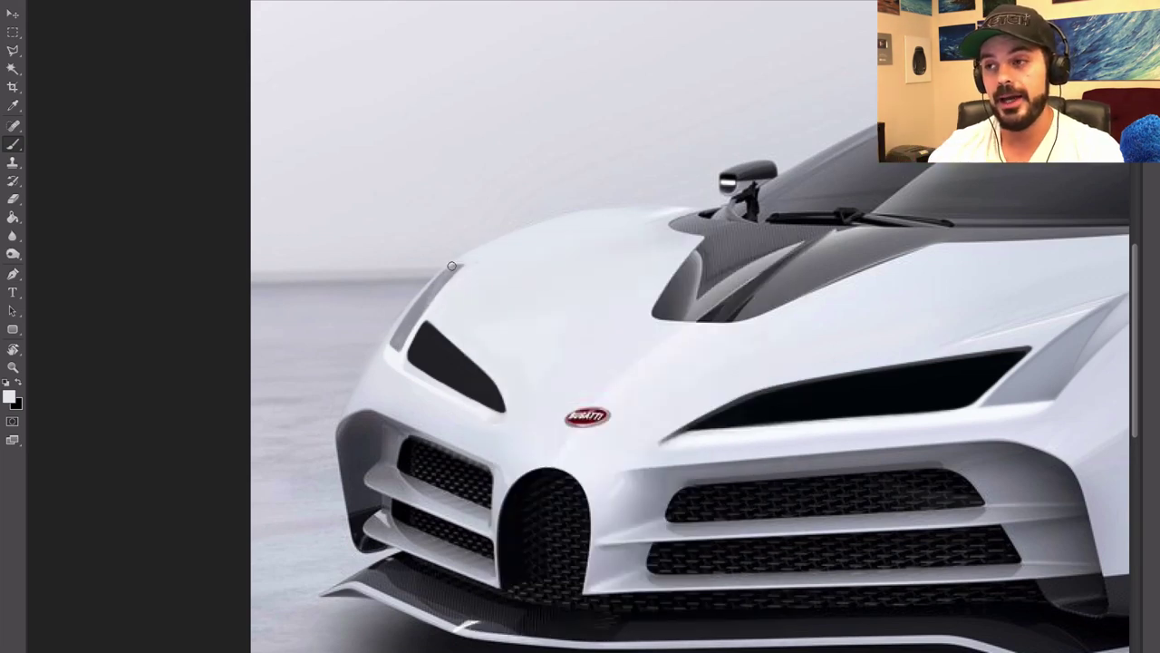
scroll(736, 438, down, 5)
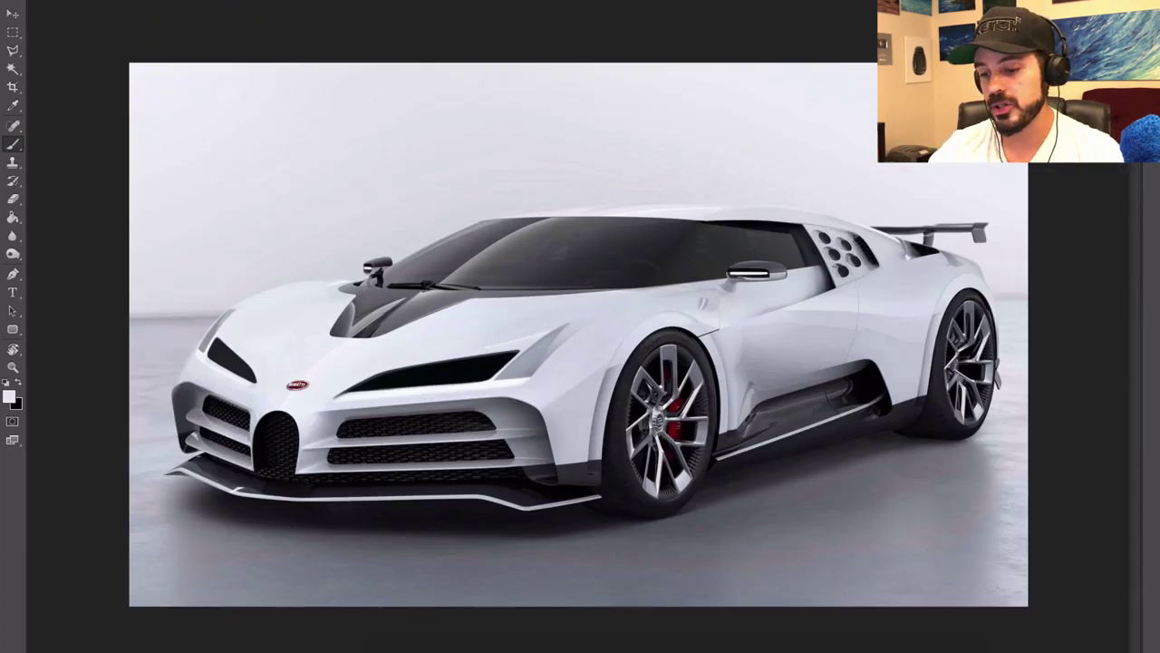
- Try copying the far-side headlight area to a new layer, shifting it slightly and distorting it with Free Transform
key(m)
drag(147, 270, 325, 391)
key(ctrl+j)
key(v)
drag(213, 350, 240, 355)
key(ctrl+t)
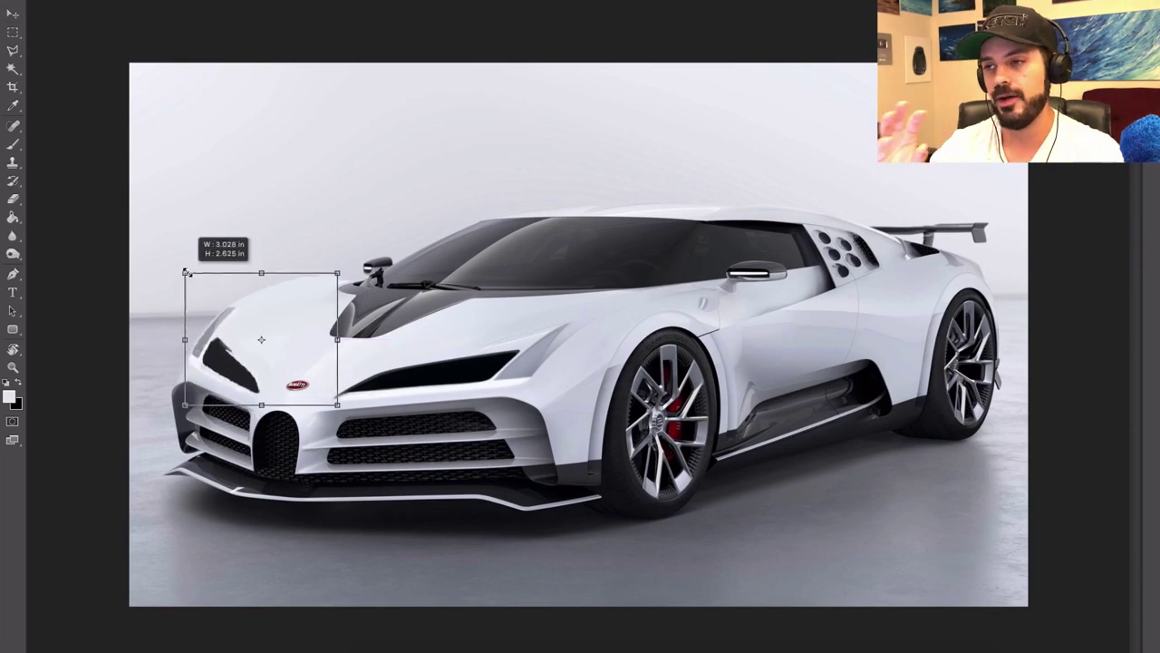
right_click(286, 311)
click(347, 389)
drag(338, 340, 324, 331)
right_click(324, 303)
click(349, 307)
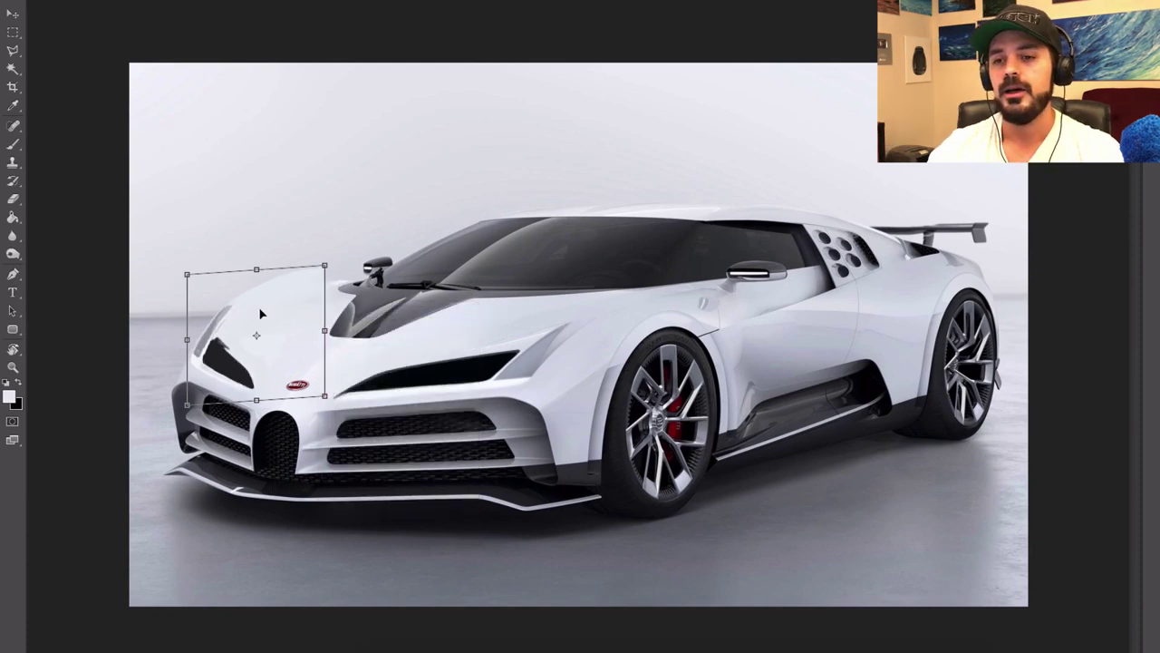
key(Return)
key(e)
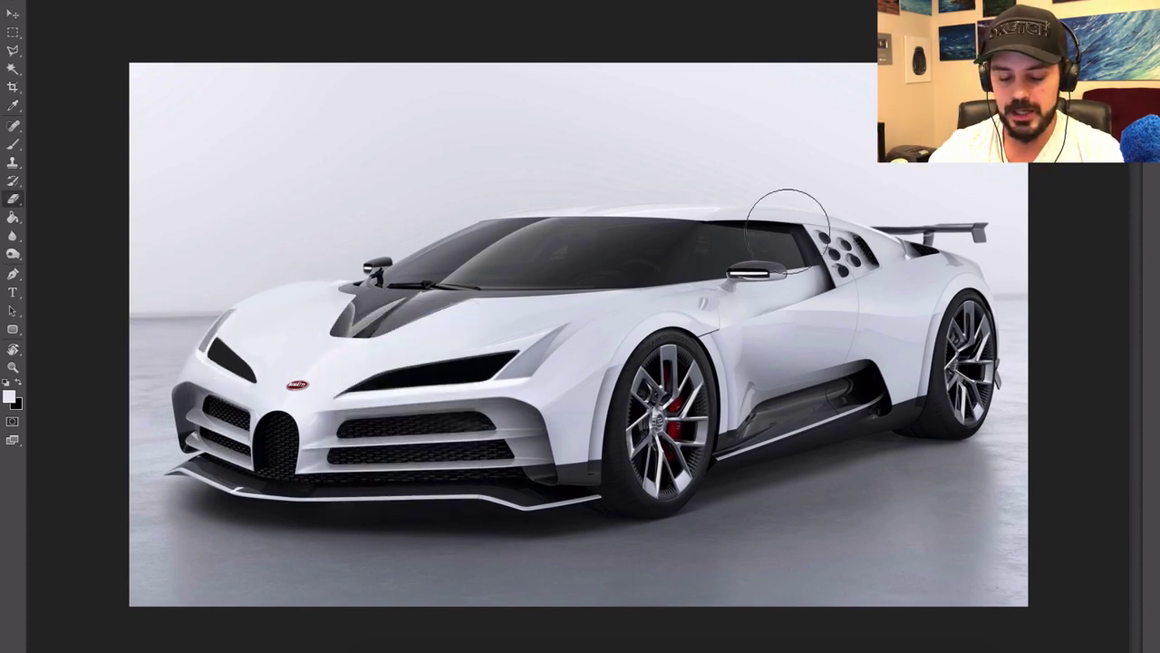
- Enlarge the far-side headlight's dark shape along its outer and lower edges, and trim its inner edge with bodywork white
key(b)
scroll(191, 307, up, 3)
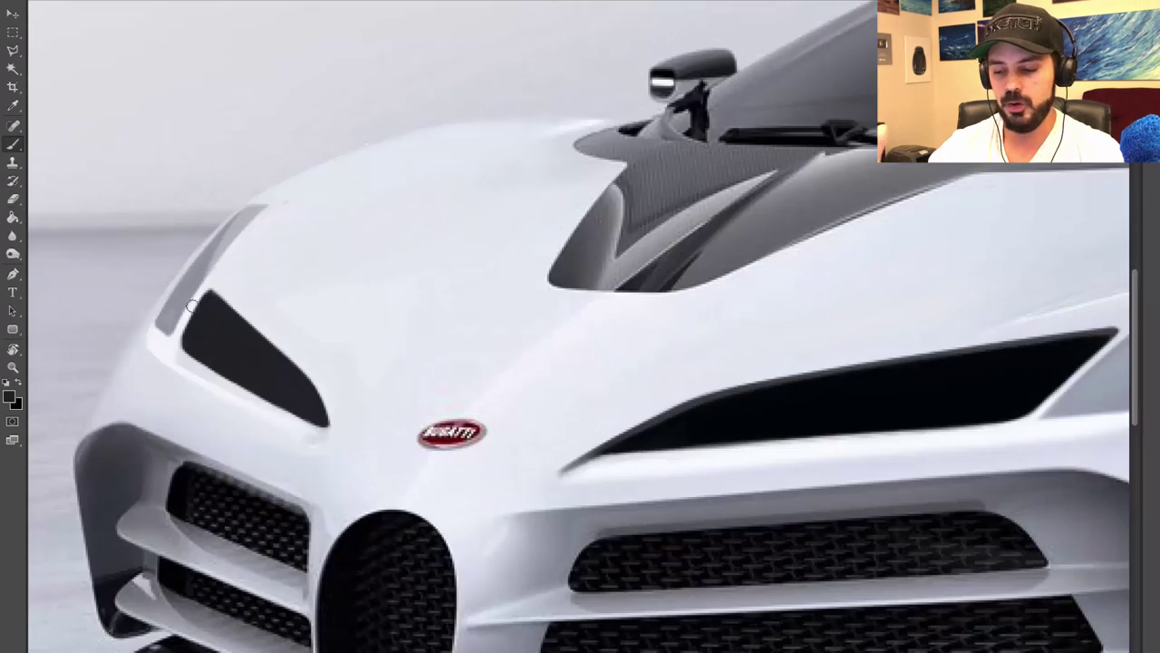
right_click(304, 329)
double_click(336, 361)
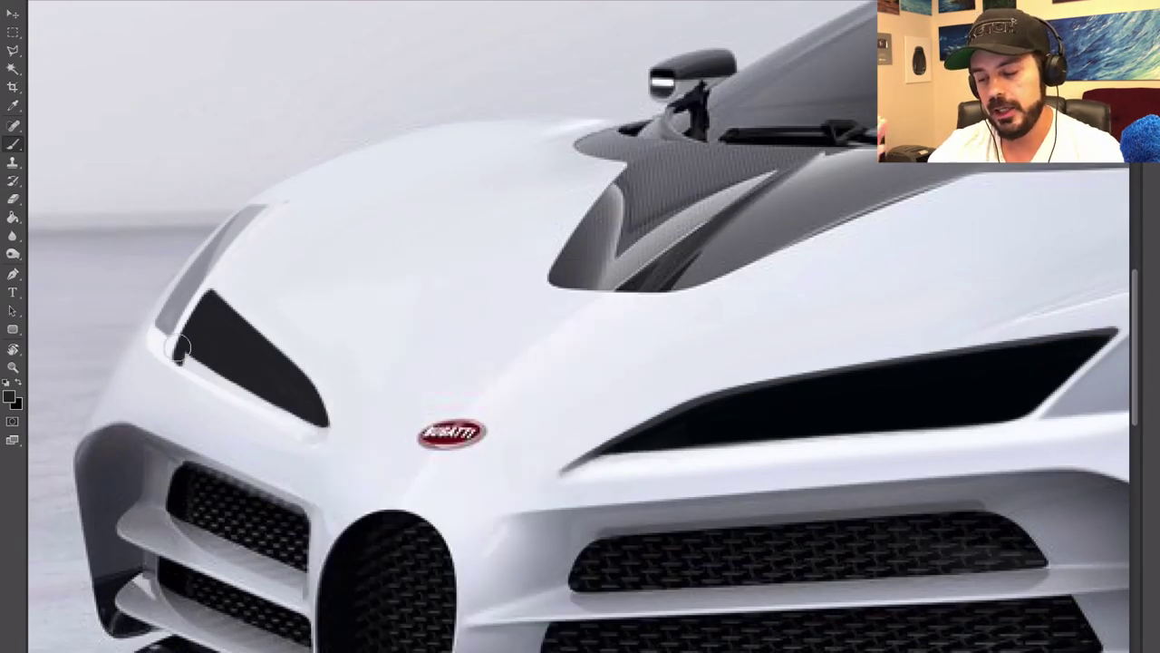
mouse_move(183, 347)
mouse_down()
mouse_move(179, 364)
mouse_move(321, 426)
mouse_up()
drag(232, 268, 314, 423)
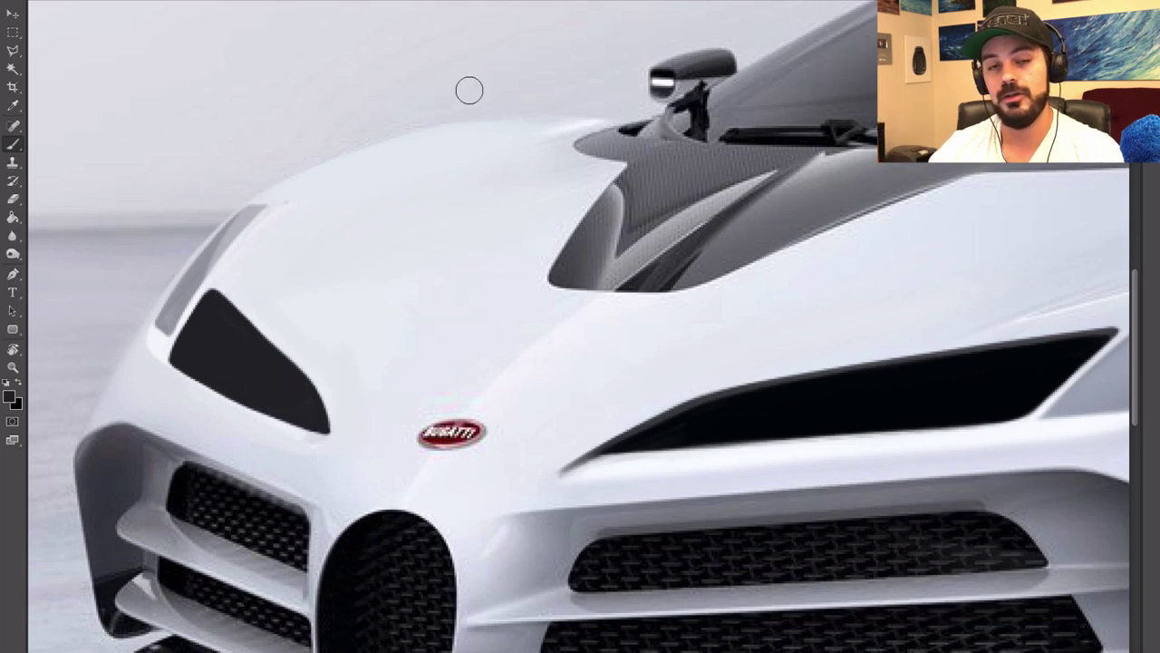
key(x)
drag(295, 346, 339, 420)
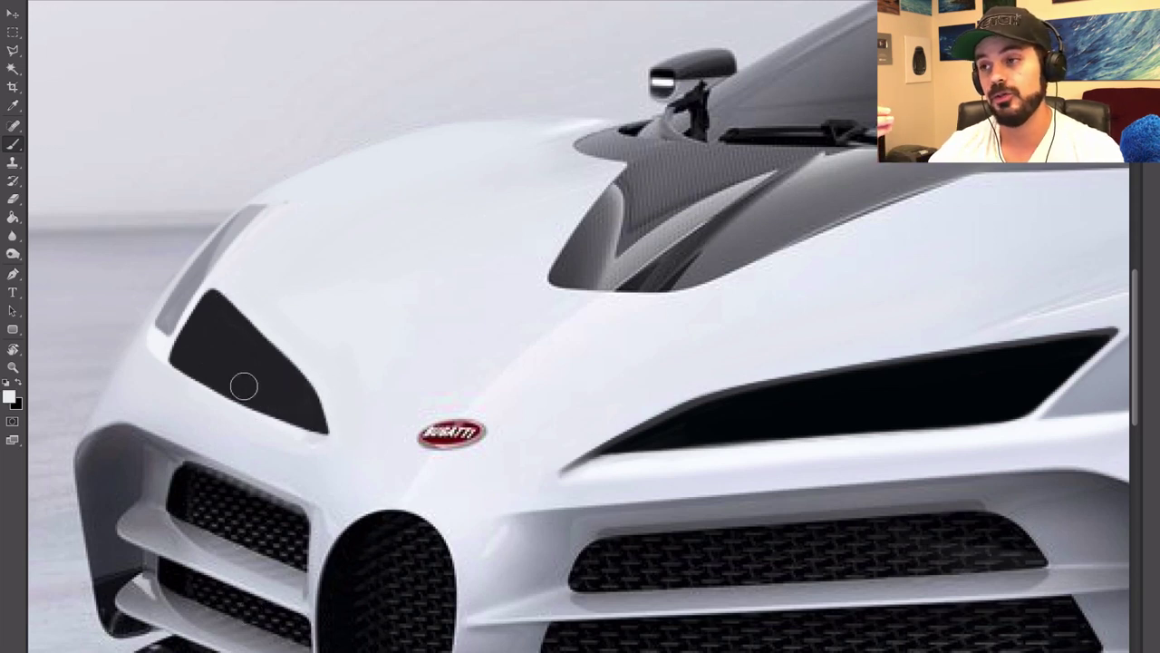
- Extend the grey section beside the far-side headlight downward in sampled grey, and clean the edges below with bodywork white
alt+click(170, 317)
drag(164, 328, 157, 336)
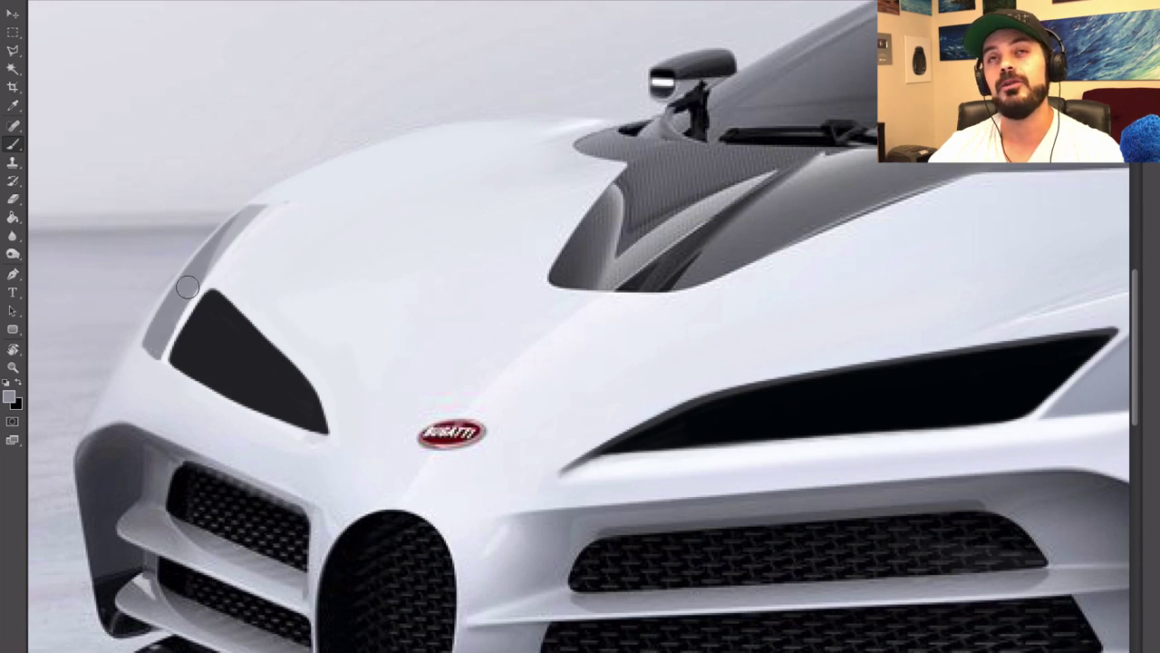
alt+click(184, 318)
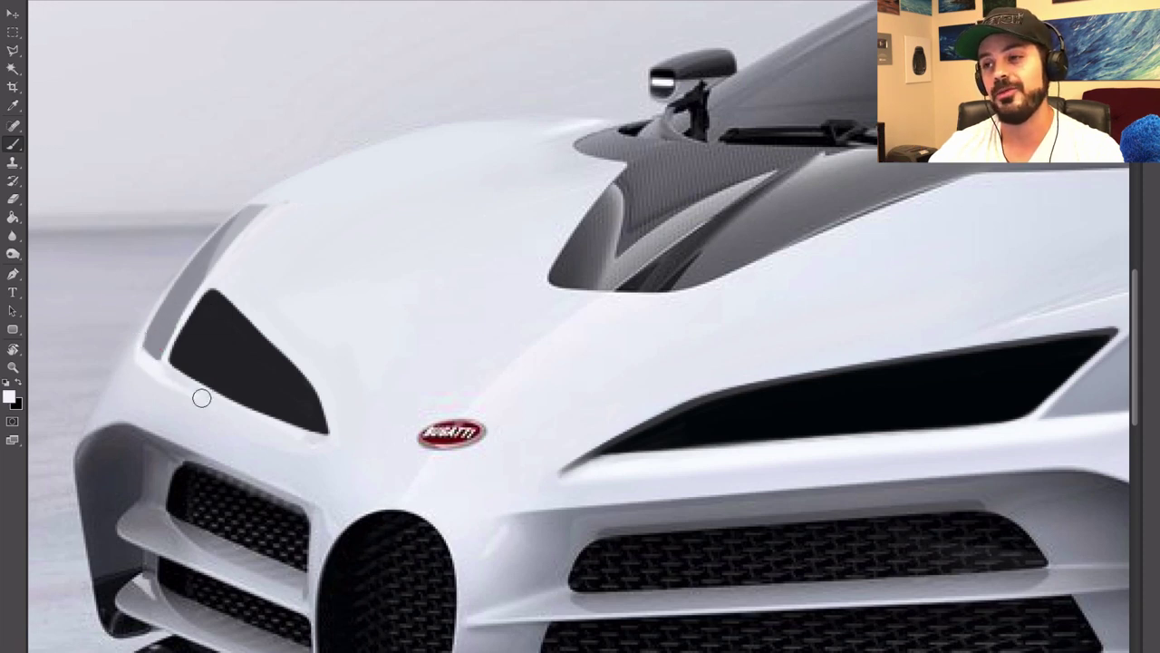
drag(206, 399, 275, 428)
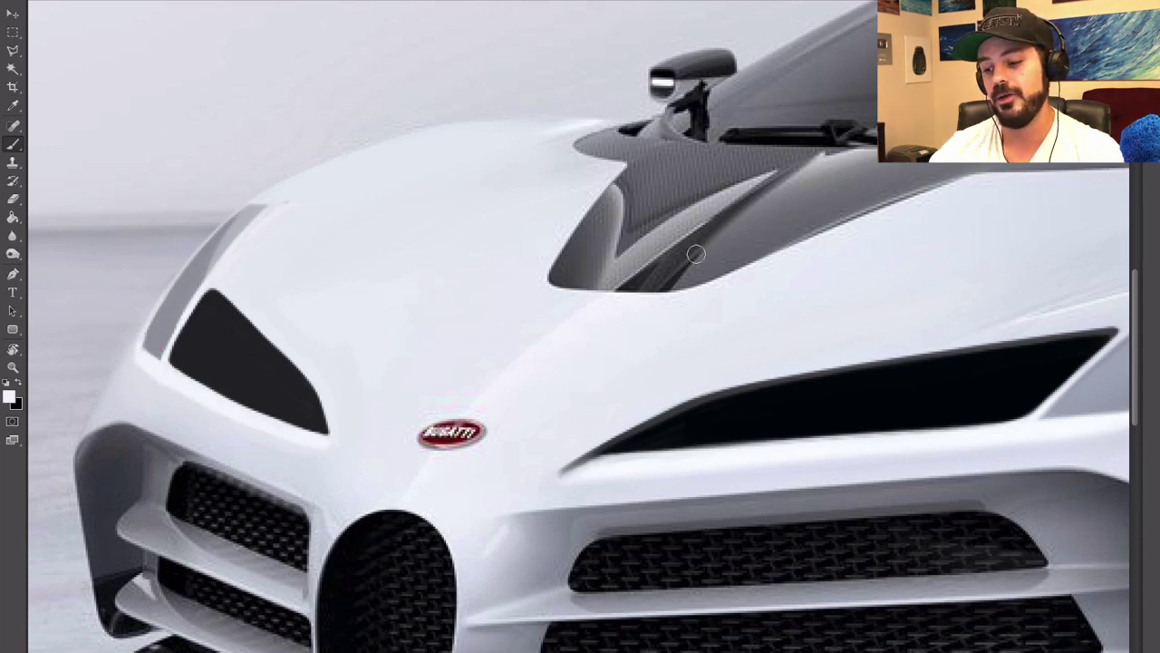
alt+click(711, 306)
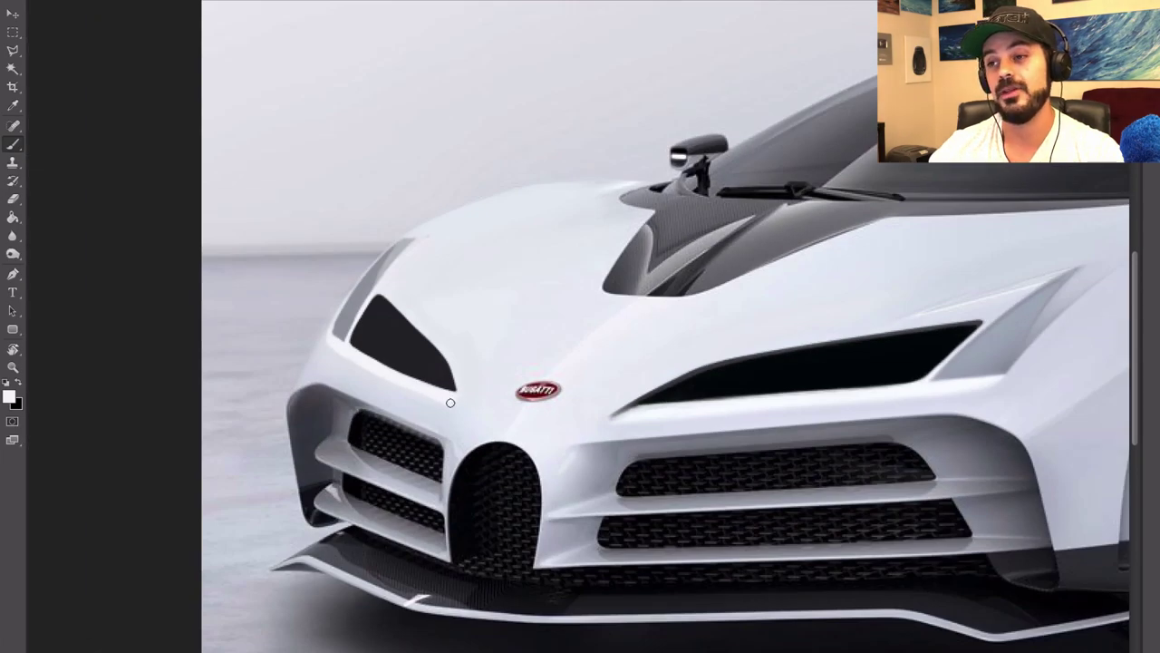
- Repaint the far-side headlight in the same solid black as the near-side headlight
key(ctrl+0)
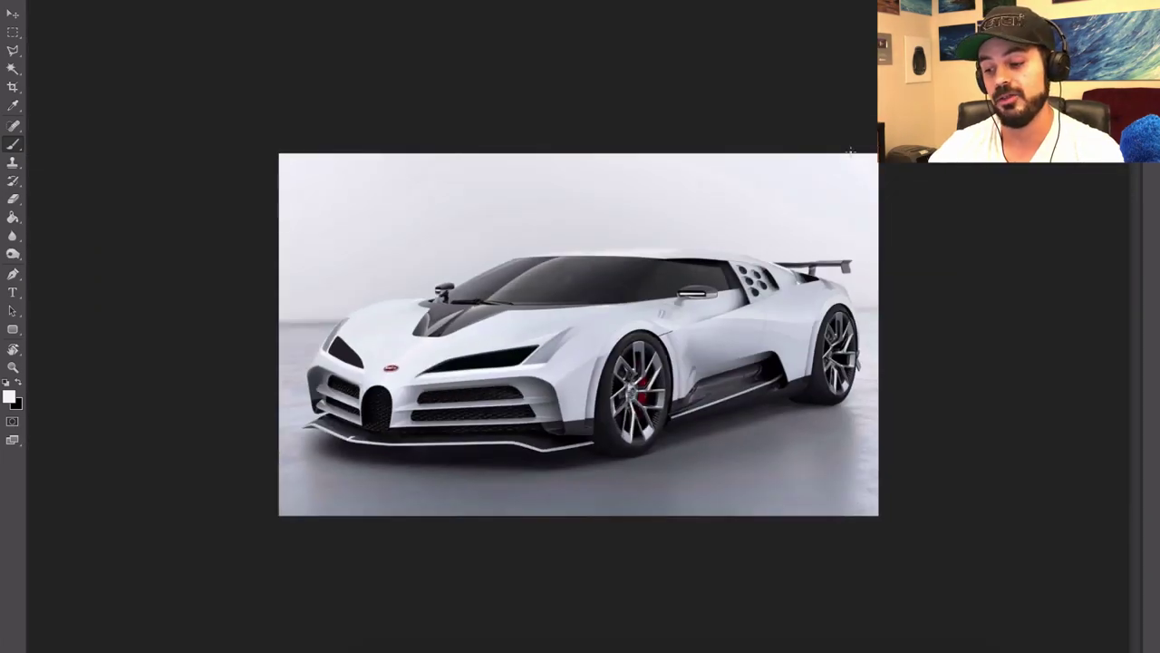
scroll(349, 393, up, 3)
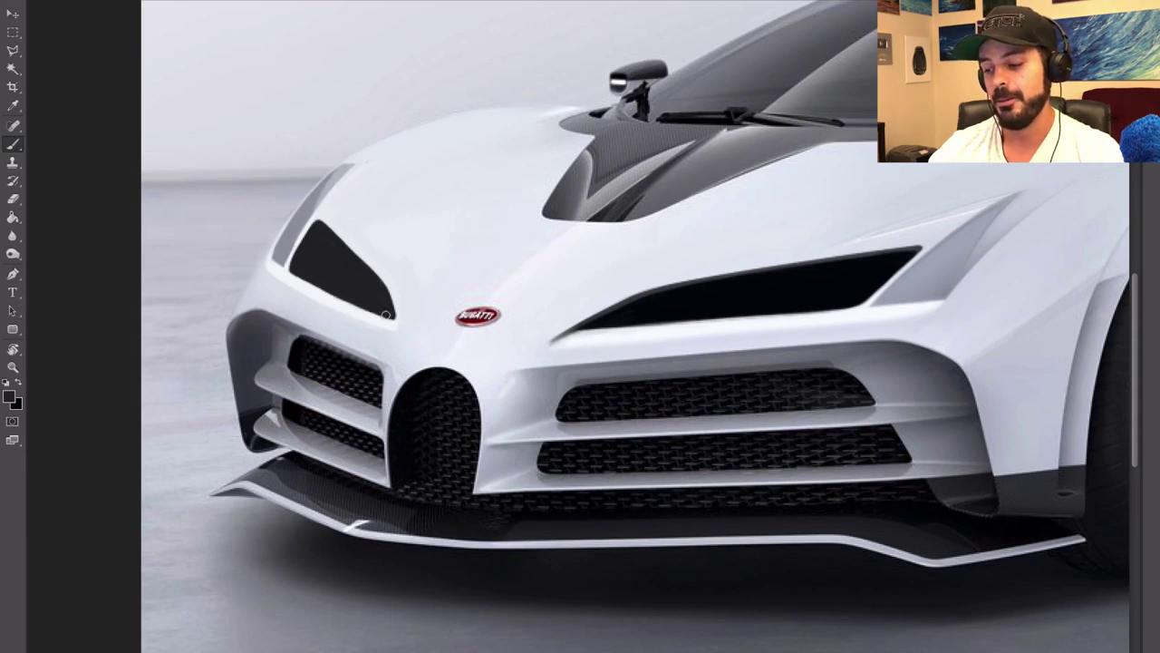
key(x)
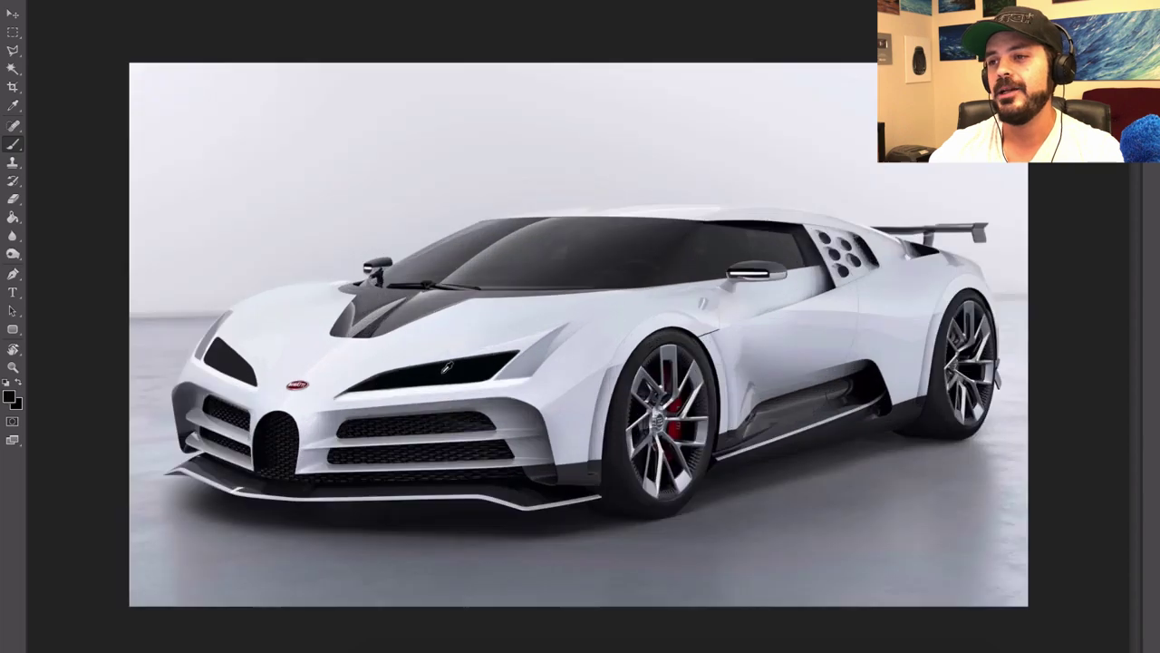
scroll(227, 363, up, 2)
mouse_move(259, 379)
mouse_down()
mouse_move(220, 326)
mouse_move(205, 361)
mouse_move(299, 393)
mouse_up()
mouse_move(191, 376)
mouse_down()
mouse_move(174, 336)
mouse_move(205, 298)
mouse_up()
alt+click(598, 286)
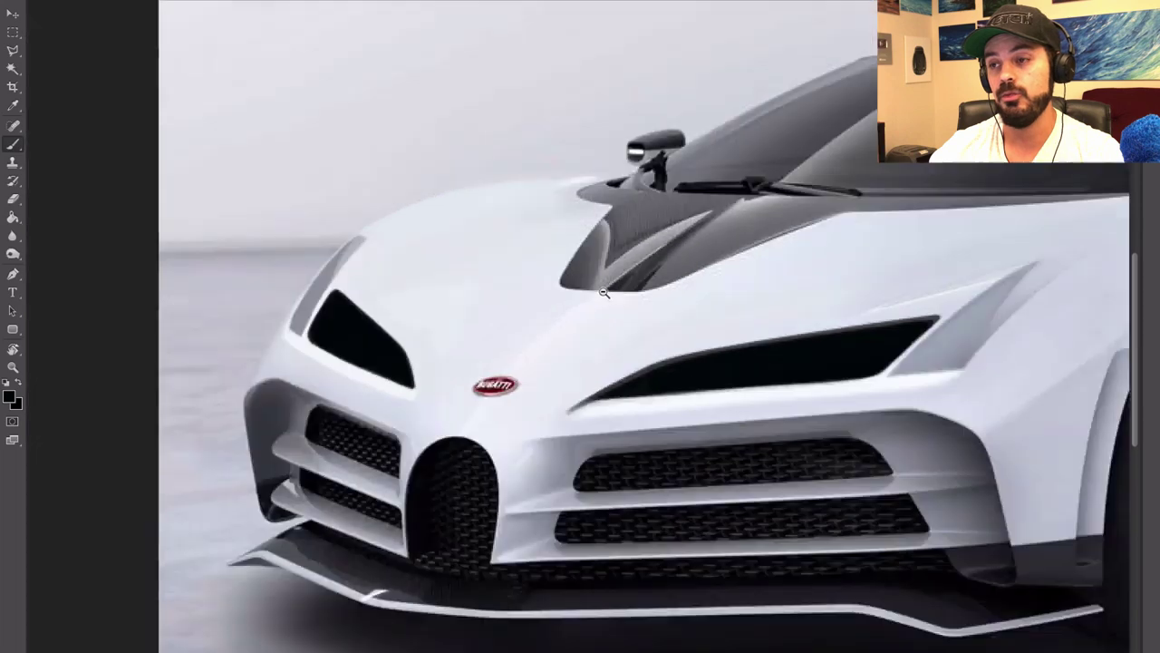
- Touch up the outer edge of the far-side headlight with a sampled dark grey
alt+click(632, 136)
ctrl+click(234, 337)
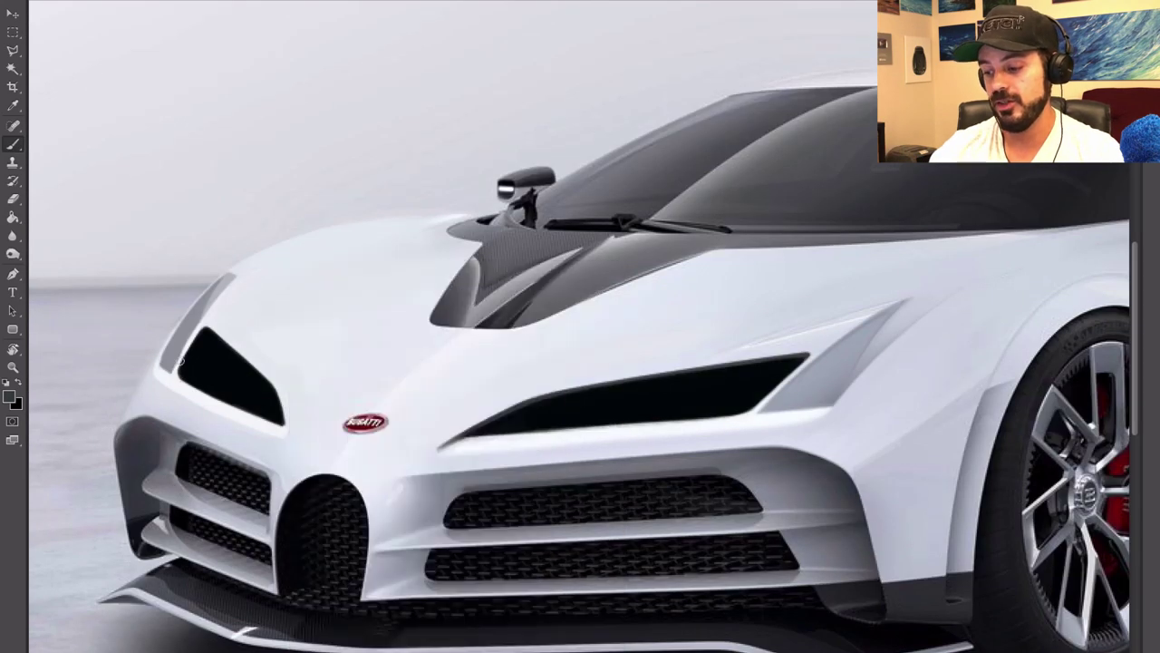
scroll(177, 373, up, 2)
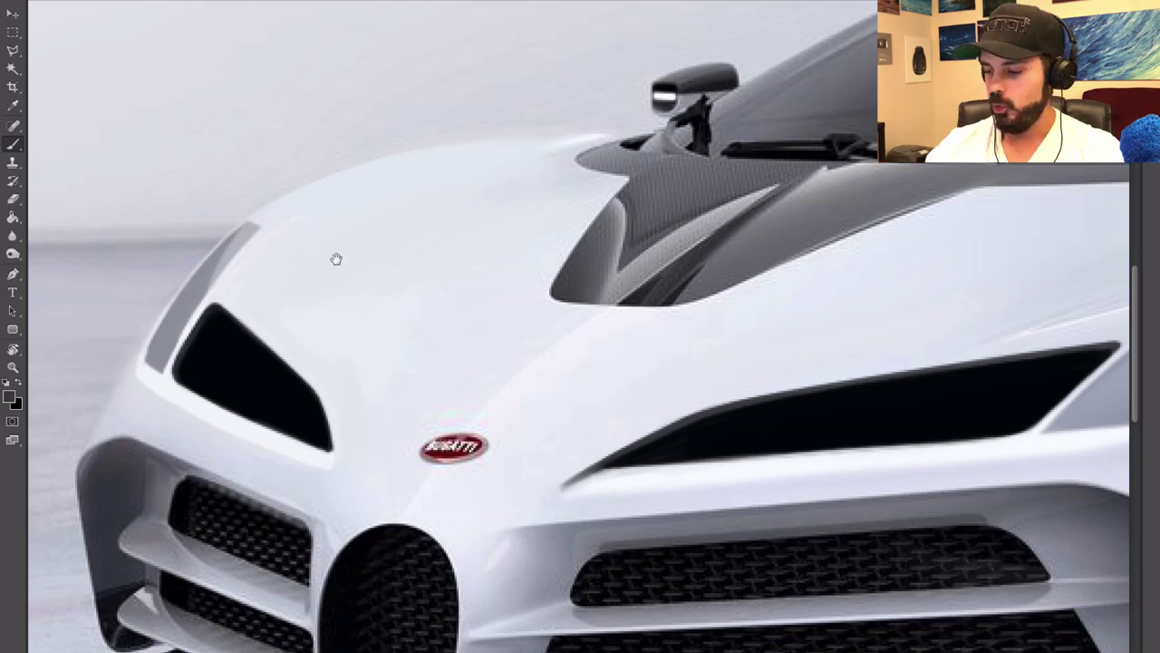
key(ctrl+0)
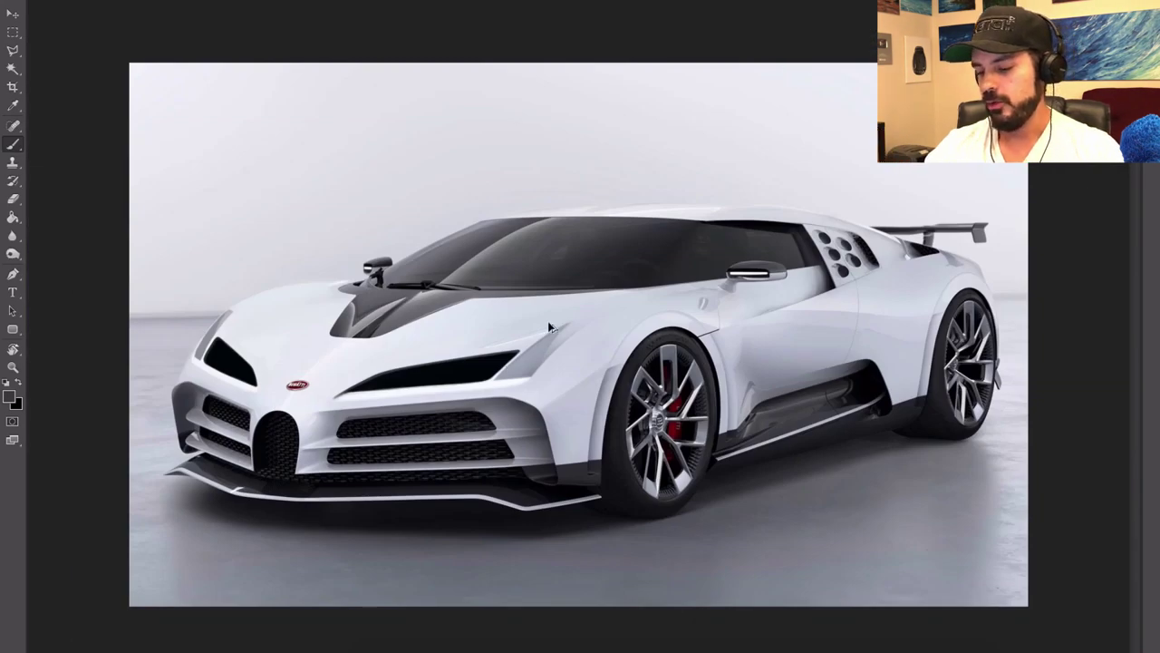
- Adjust the brush and paint a soft white glow across the near-side headlight
scroll(549, 326, up, 3)
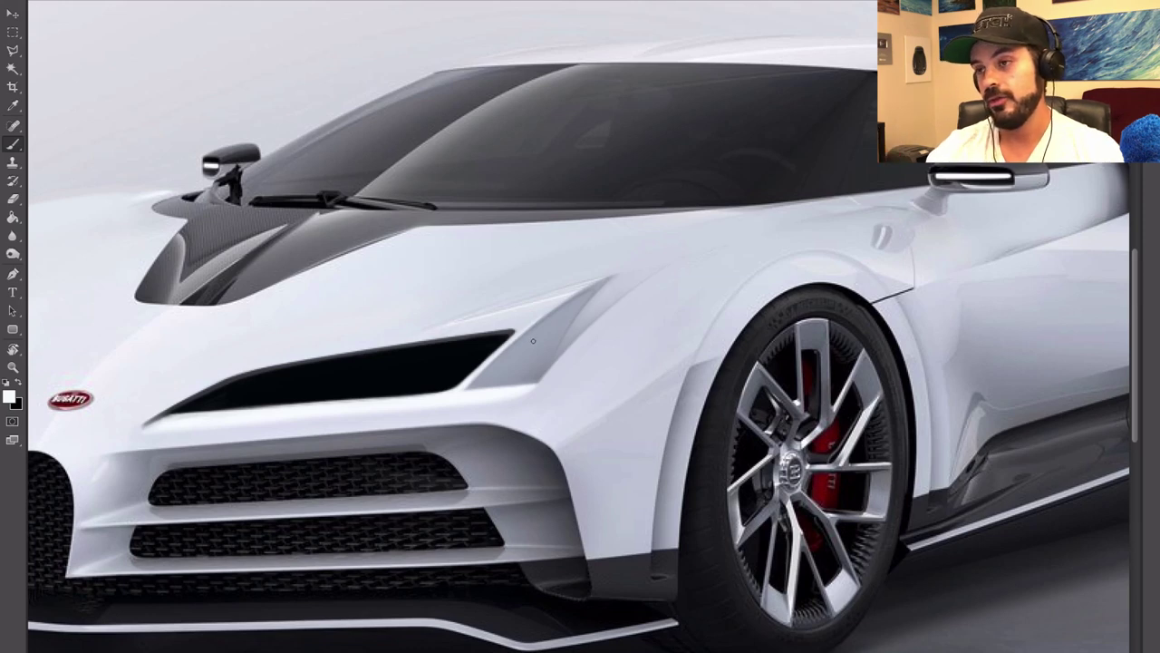
key(ctrl+0)
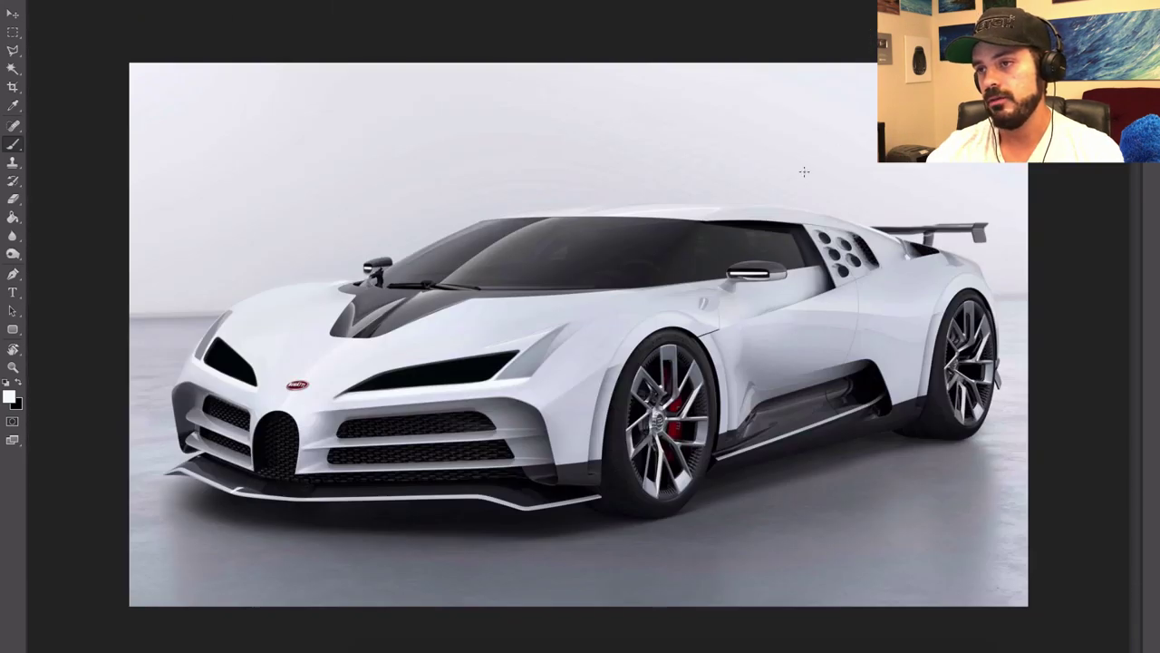
key(super+shift+n)
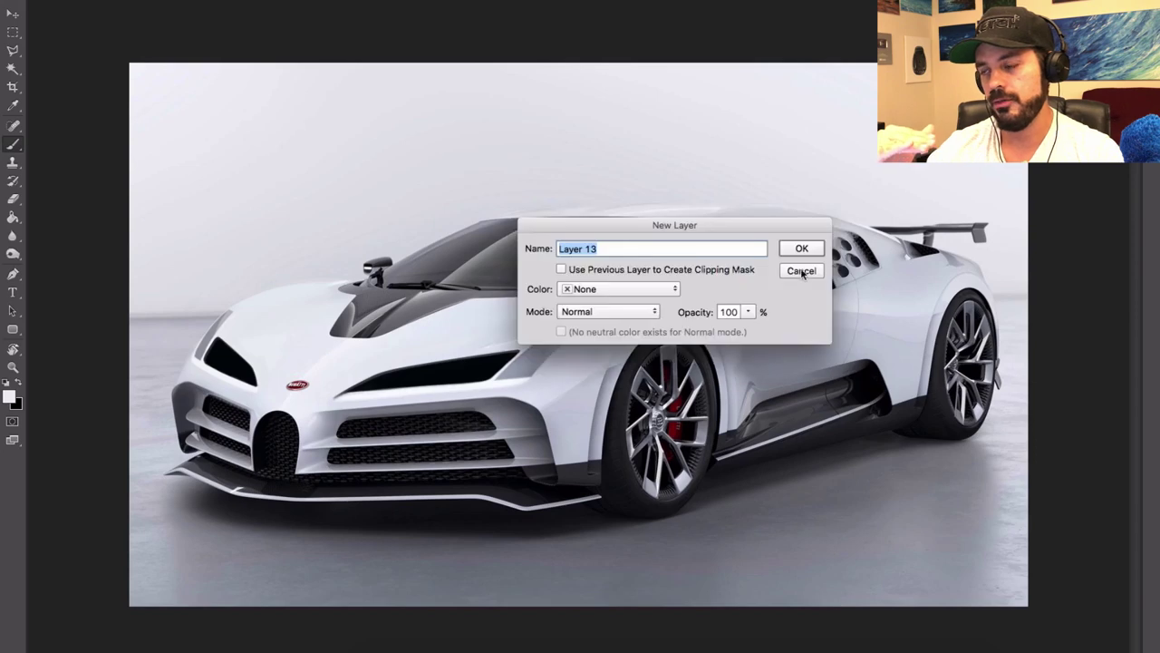
click(802, 270)
right_click(558, 263)
drag(723, 326, 632, 326)
drag(632, 293, 650, 293)
mouse_move(398, 376)
mouse_down()
mouse_move(461, 365)
mouse_move(370, 380)
mouse_up()
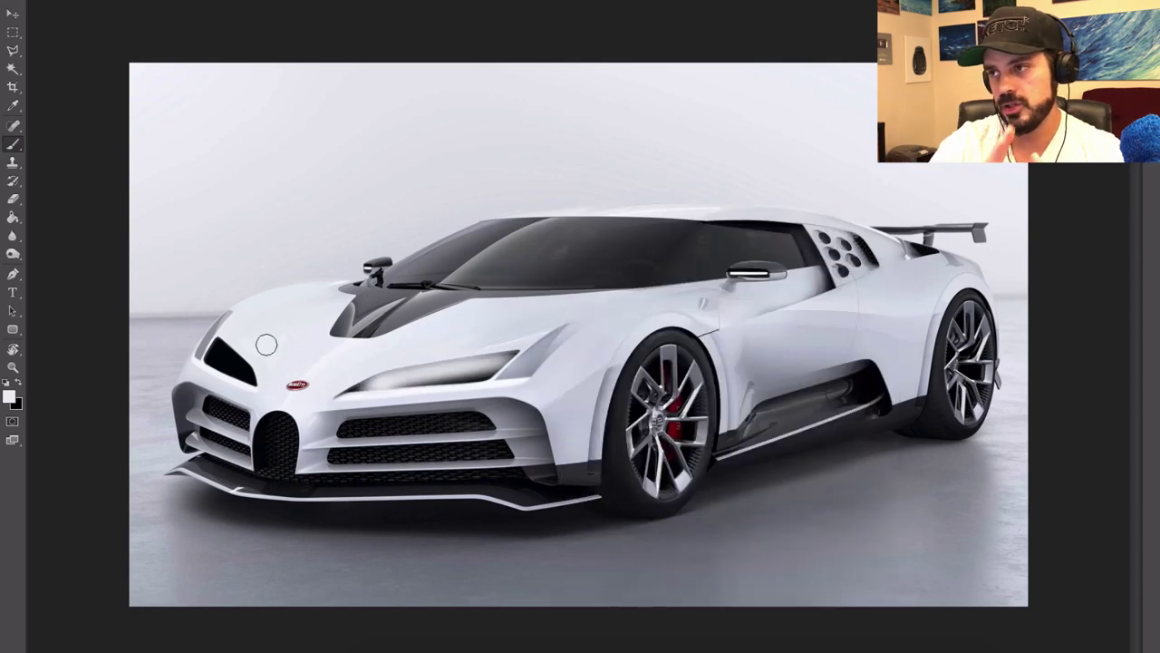
- Paint a soft white glow across the far-side headlight and erase the inner end of the near-side headlight's glow
drag(219, 343, 259, 374)
drag(352, 387, 368, 383)
key(e)
right_click(392, 367)
click(328, 389)
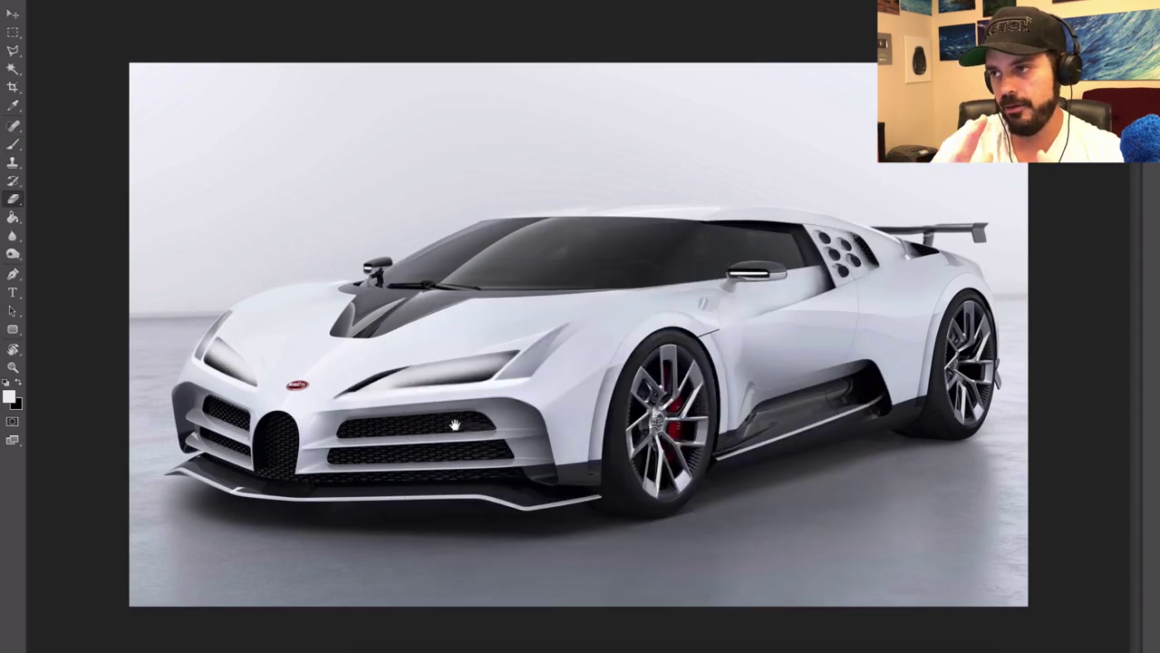
- Erase the near-side headlight's glow down to a thin white strip along its upper edge and outer corner
scroll(290, 386, up, 2)
drag(643, 309, 909, 277)
mouse_move(765, 376)
mouse_down()
mouse_move(601, 375)
mouse_move(575, 389)
mouse_move(616, 368)
mouse_move(795, 345)
mouse_up()
drag(770, 411, 769, 413)
scroll(768, 412, down, 3)
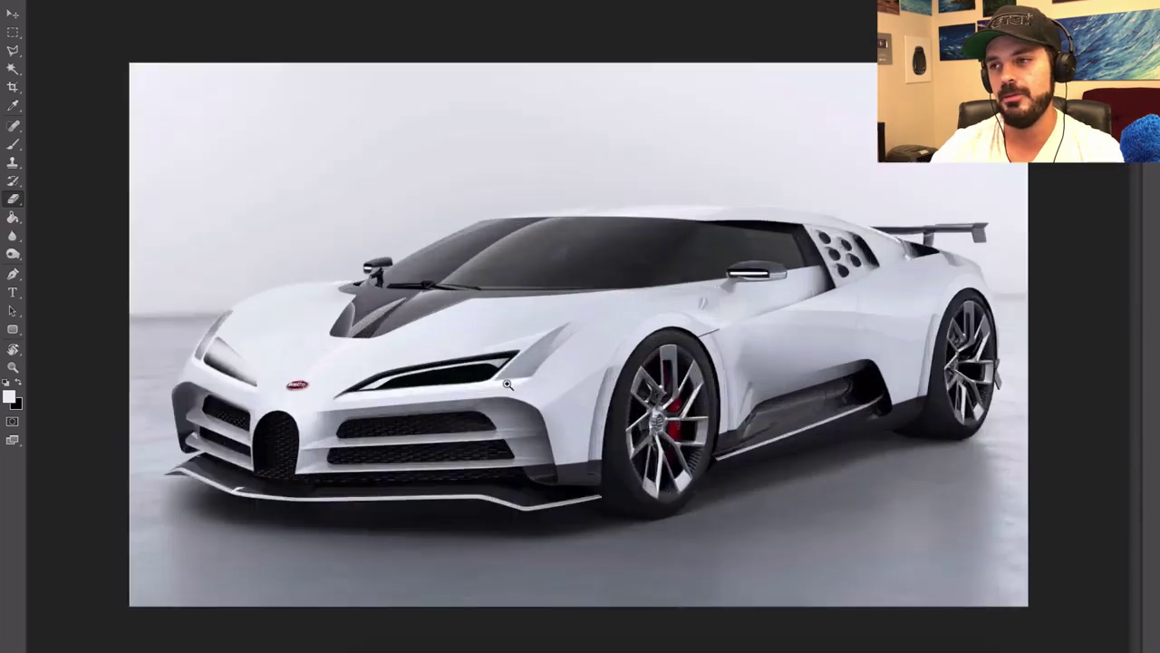
scroll(508, 386, up, 3)
key(h)
drag(606, 254, 577, 323)
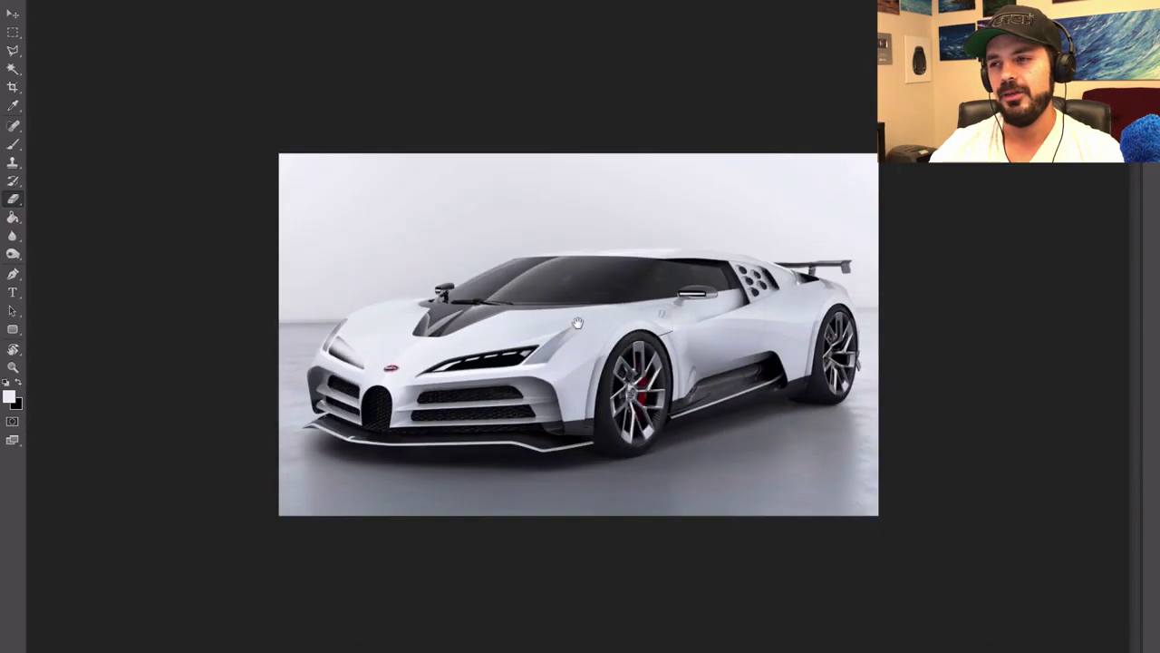
scroll(468, 357, up, 3)
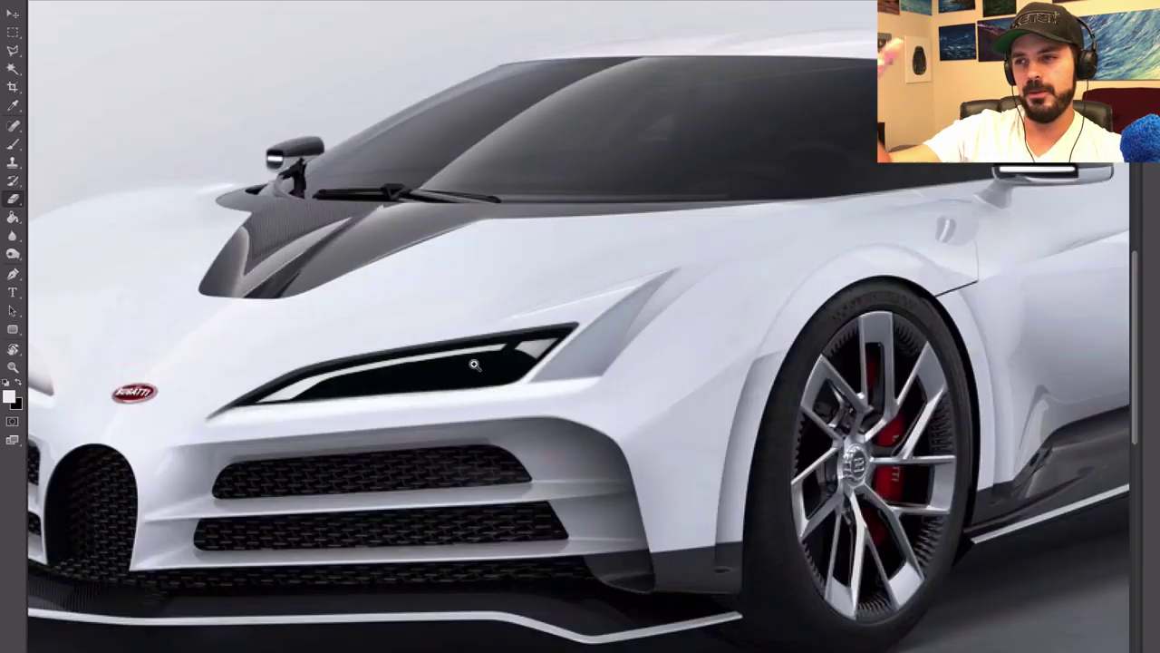
- Erase the far-side headlight's glow, leaving a matching thin white strip along its upper edge
drag(474, 362, 712, 413)
ctrl+alt+drag(233, 347, 246, 354)
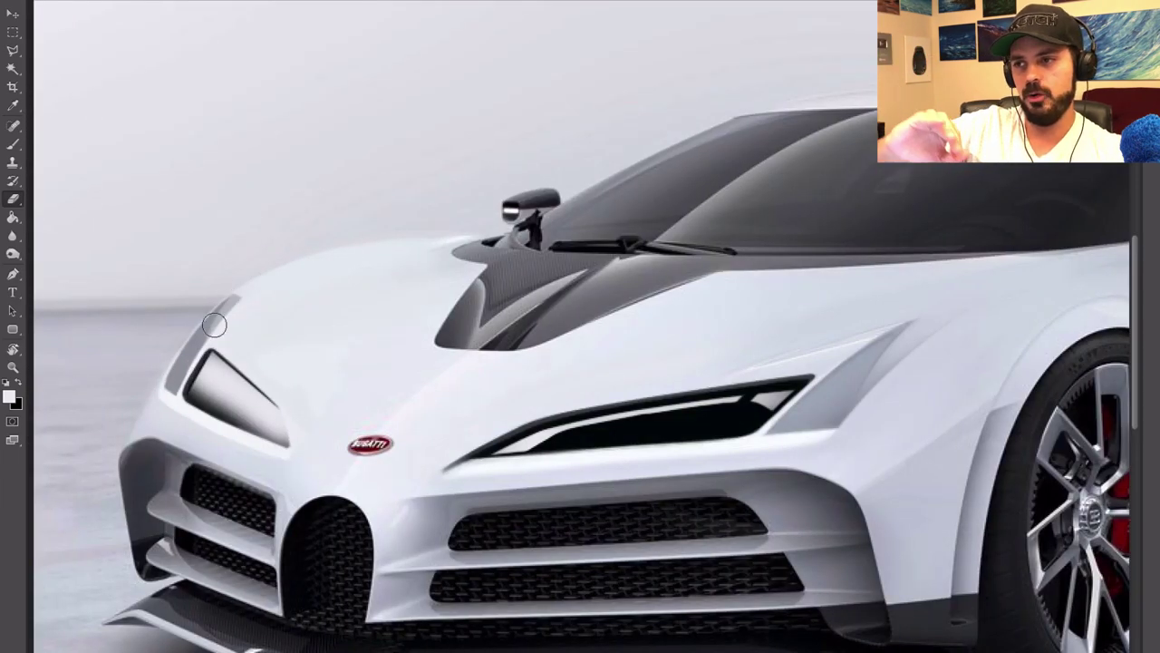
drag(208, 376, 276, 426)
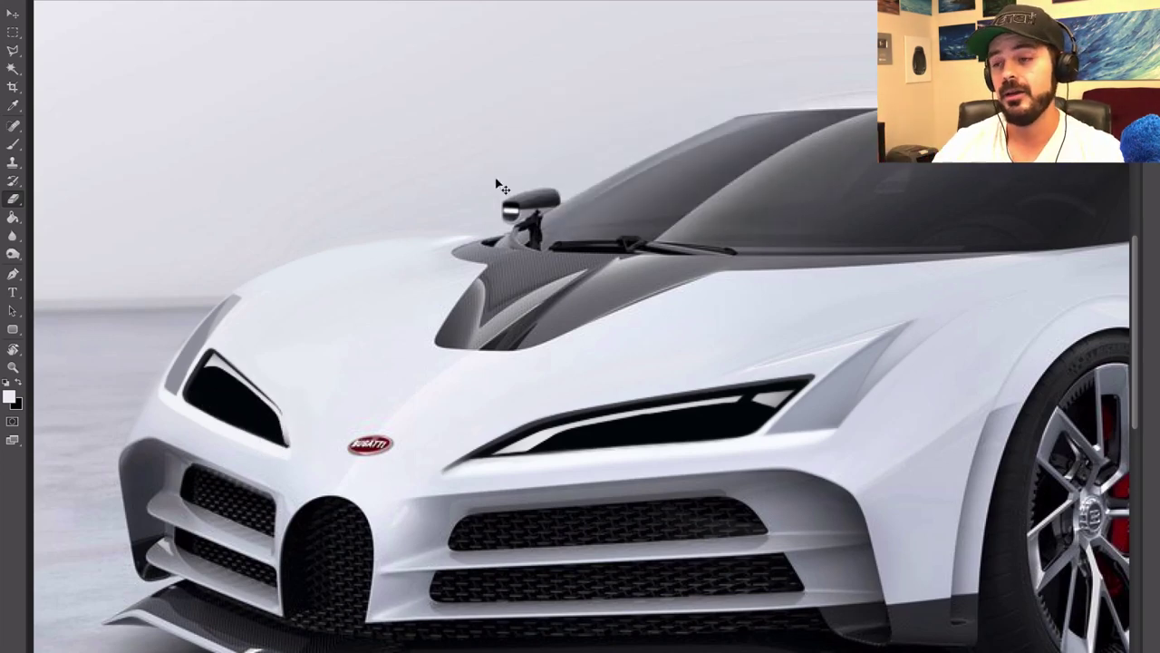
- Refine the far-side headlight's white strip and paint a black divider across it near the outer tip
scroll(276, 435, up, 2)
right_click(304, 328)
double_click(391, 634)
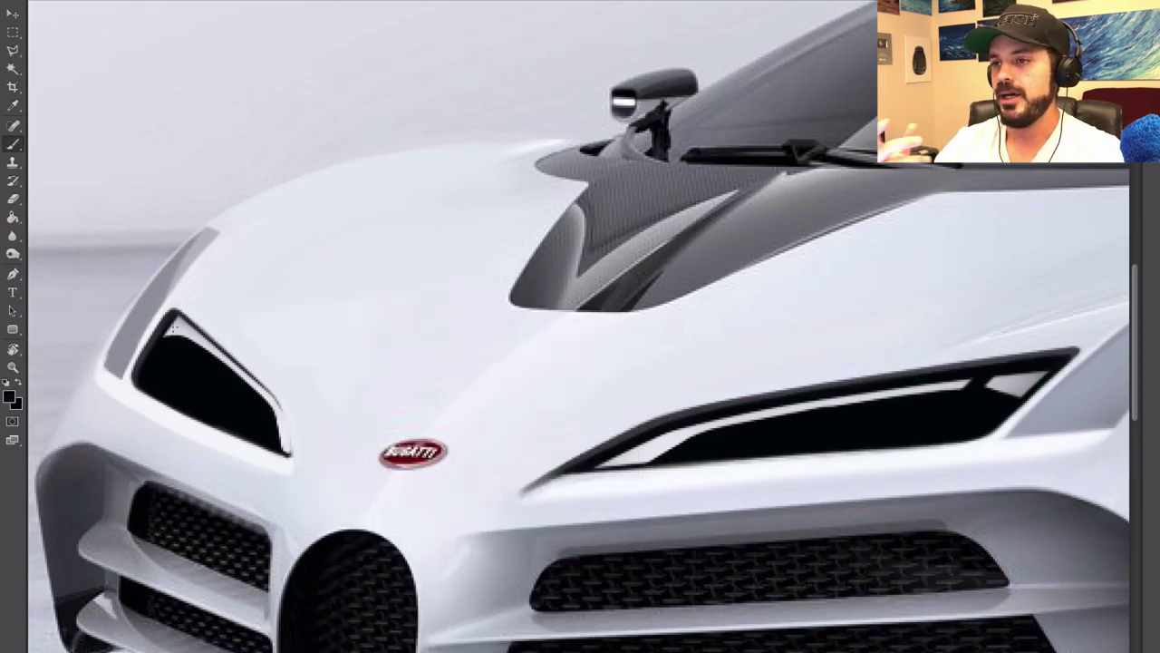
key(ctrl+0)
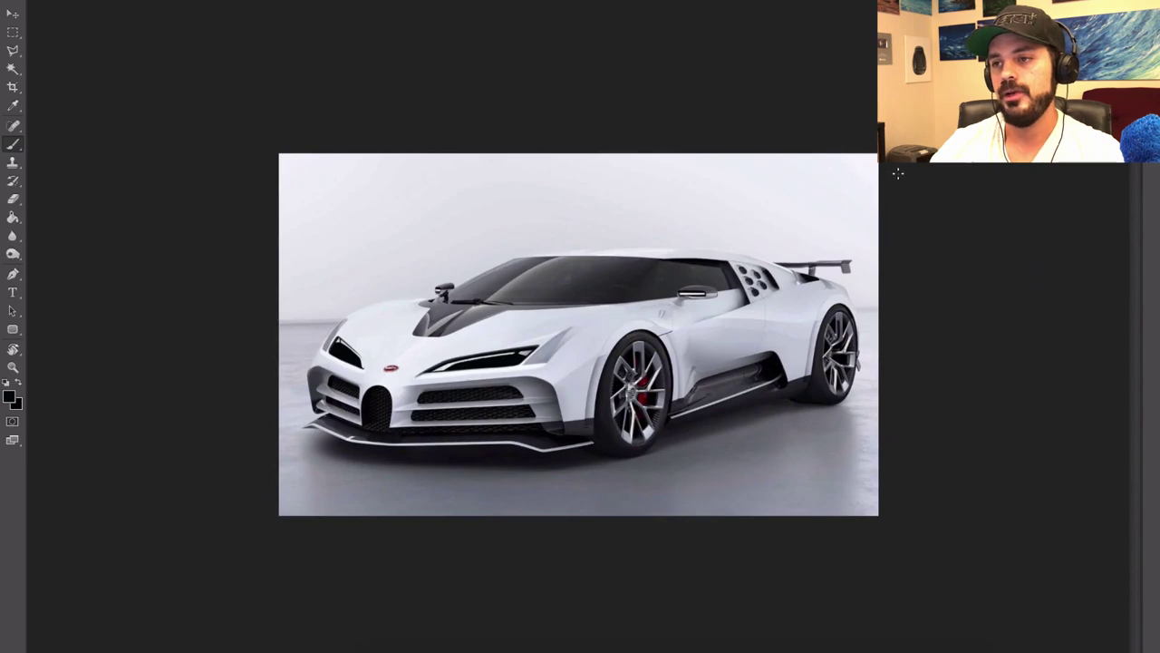
scroll(343, 343, up, 3)
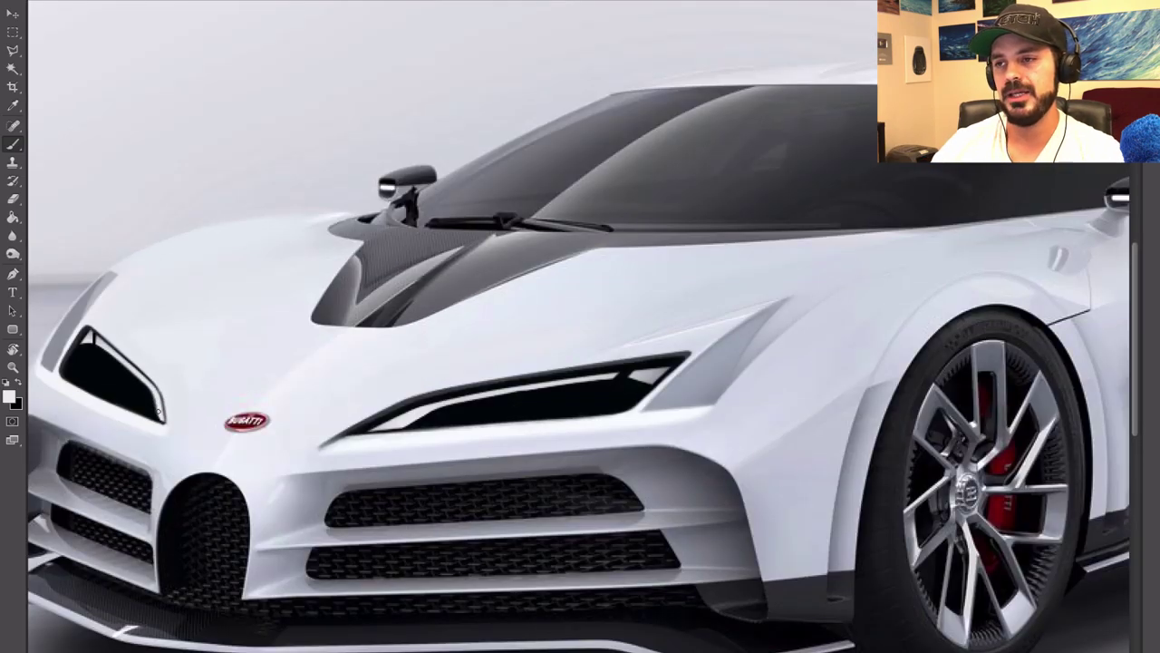
key(ctrl+0)
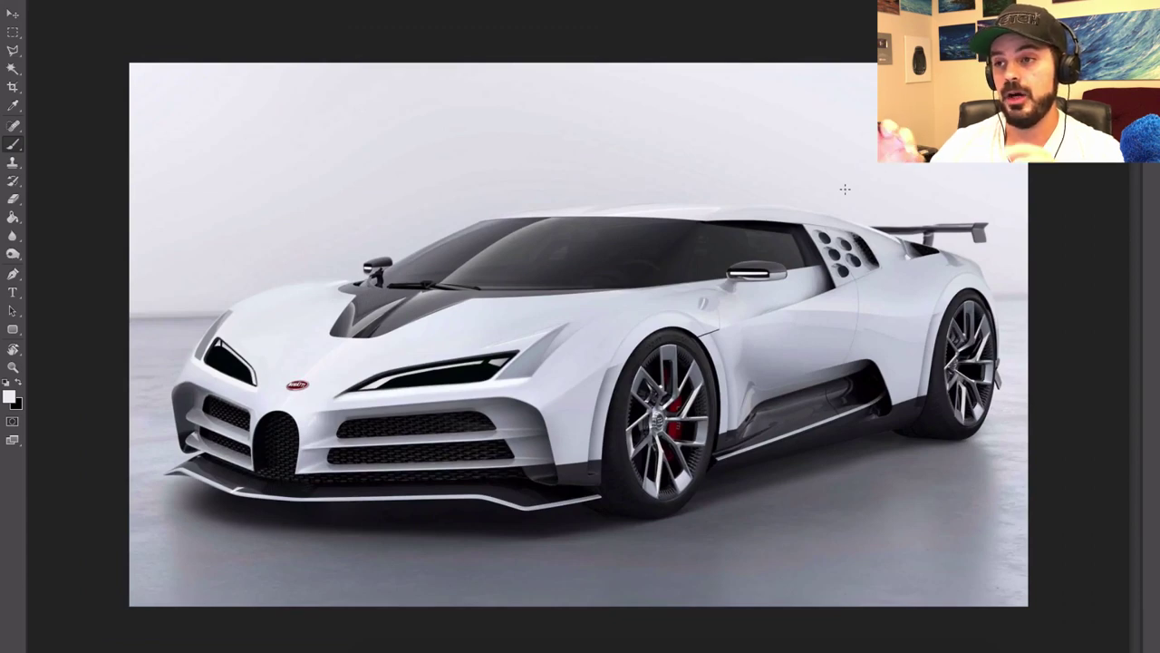
scroll(234, 345, up, 5)
alt+click(199, 351)
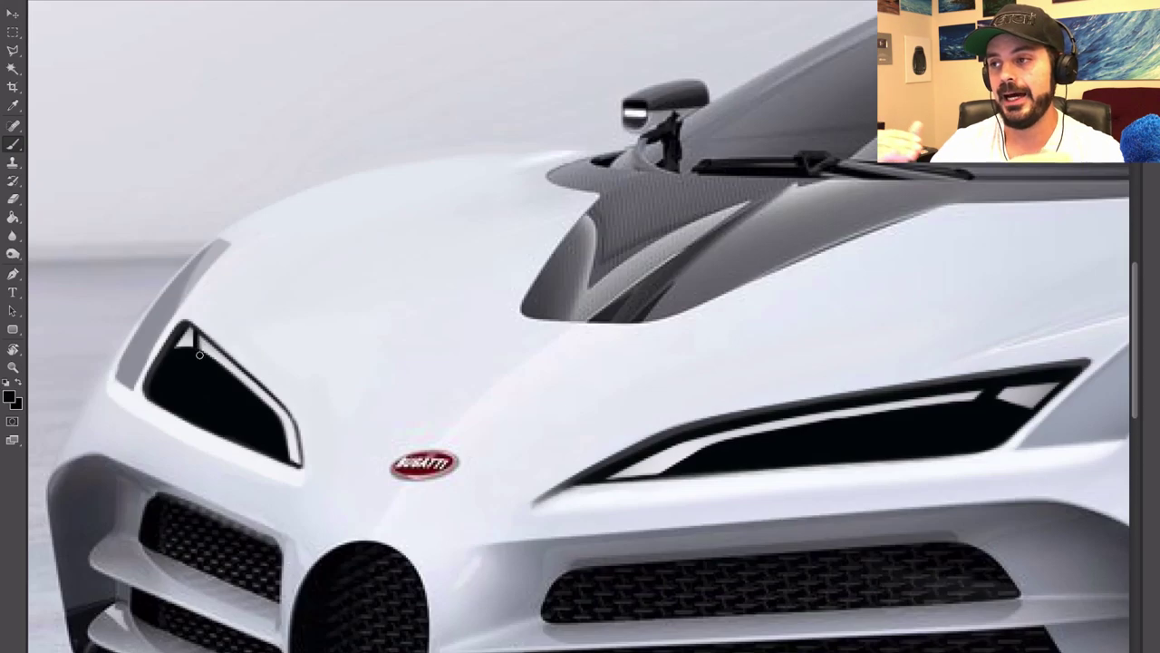
key(ctrl+0)
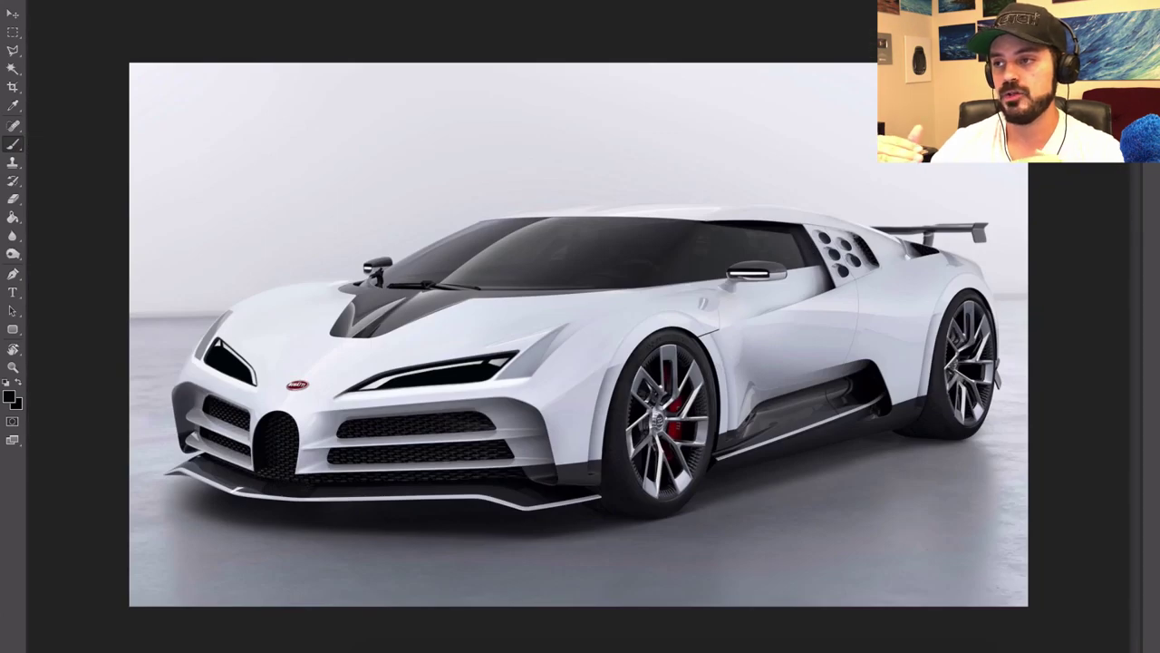
- Paint a soft white glow along the lower part of the near-side headlight and fade its upper edge with the Eraser
alt+click(467, 345)
right_click(466, 349)
drag(453, 374, 353, 390)
key(e)
mouse_move(499, 368)
mouse_down()
mouse_move(348, 392)
mouse_move(502, 374)
mouse_move(345, 404)
mouse_move(379, 378)
mouse_move(460, 360)
mouse_up()
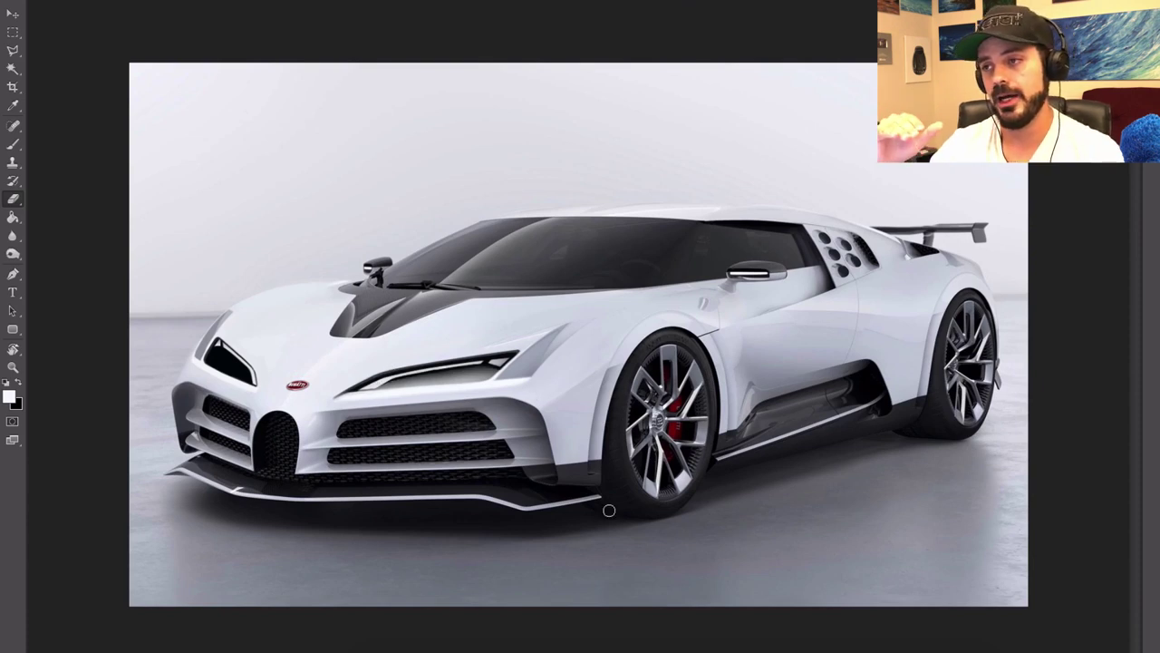
right_click(482, 377)
key(Return)
drag(364, 384, 496, 369)
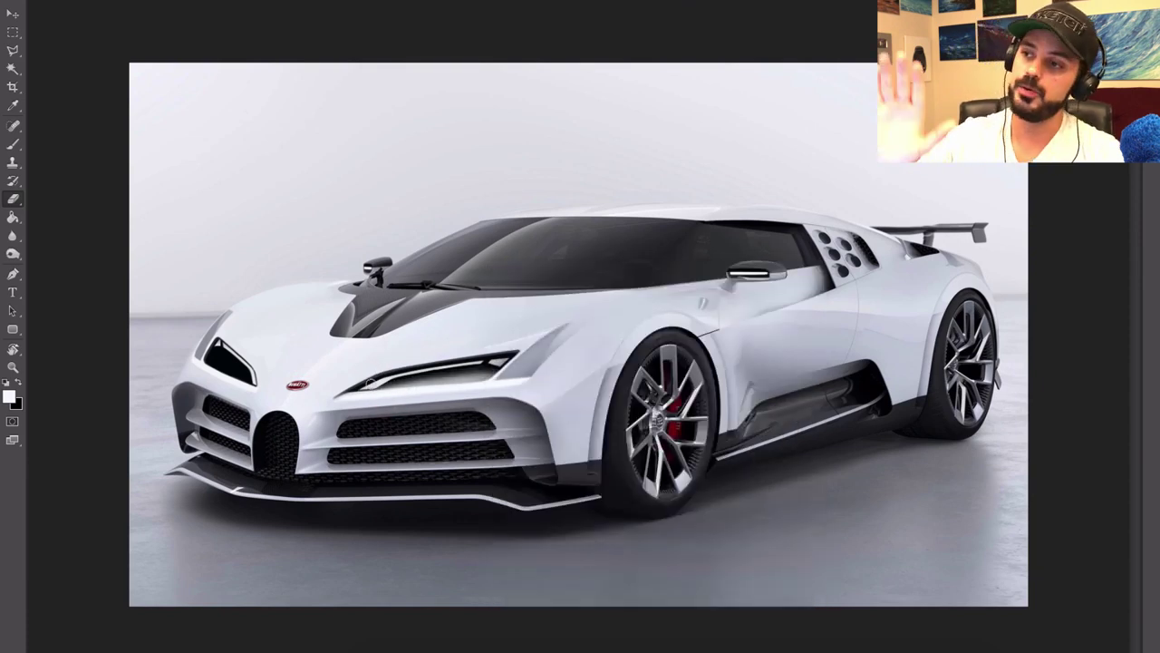
- Paint a matching soft white glow in the lower far-side headlight, try a 29 px soft eraser on it, and undo the last stroke
click(13, 144)
mouse_move(205, 367)
mouse_down()
mouse_move(260, 397)
mouse_move(214, 356)
mouse_up()
click(13, 199)
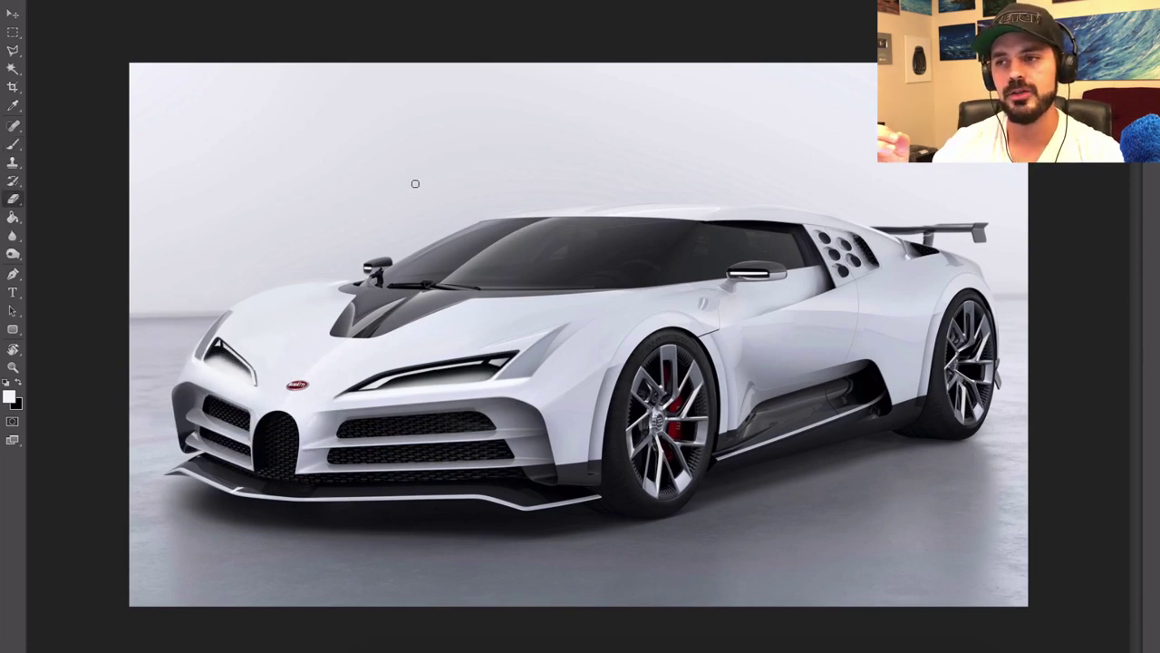
right_click(221, 361)
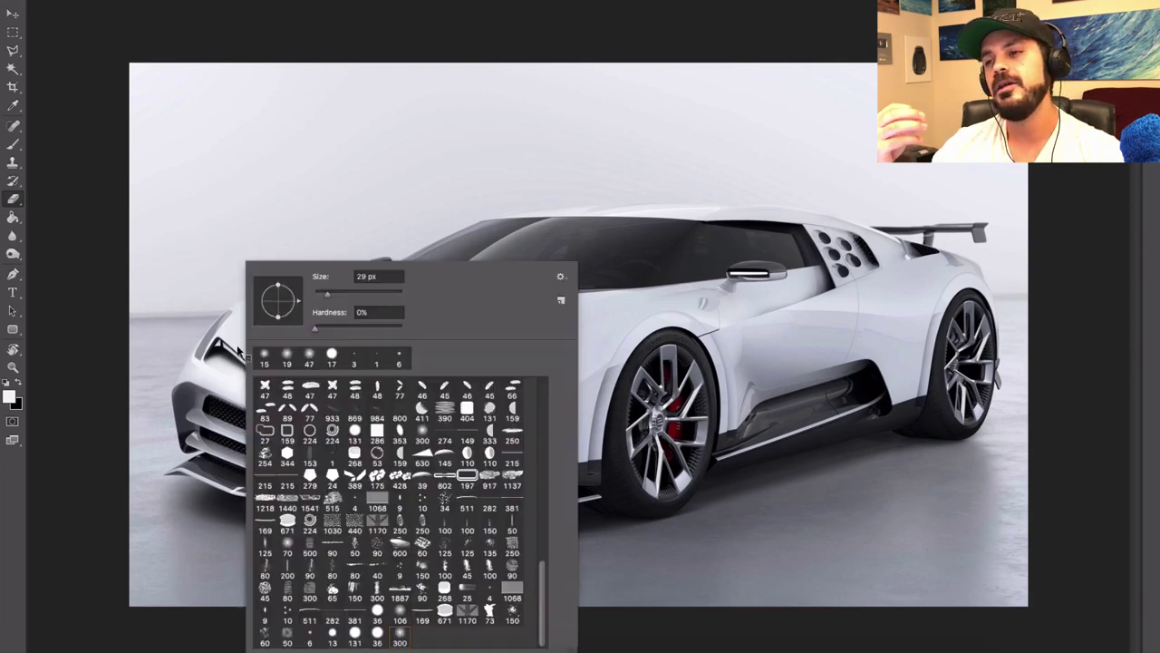
mouse_move(223, 359)
mouse_down()
mouse_move(245, 361)
mouse_move(222, 368)
mouse_up()
key(ctrl+z)
alt+click(595, 401)
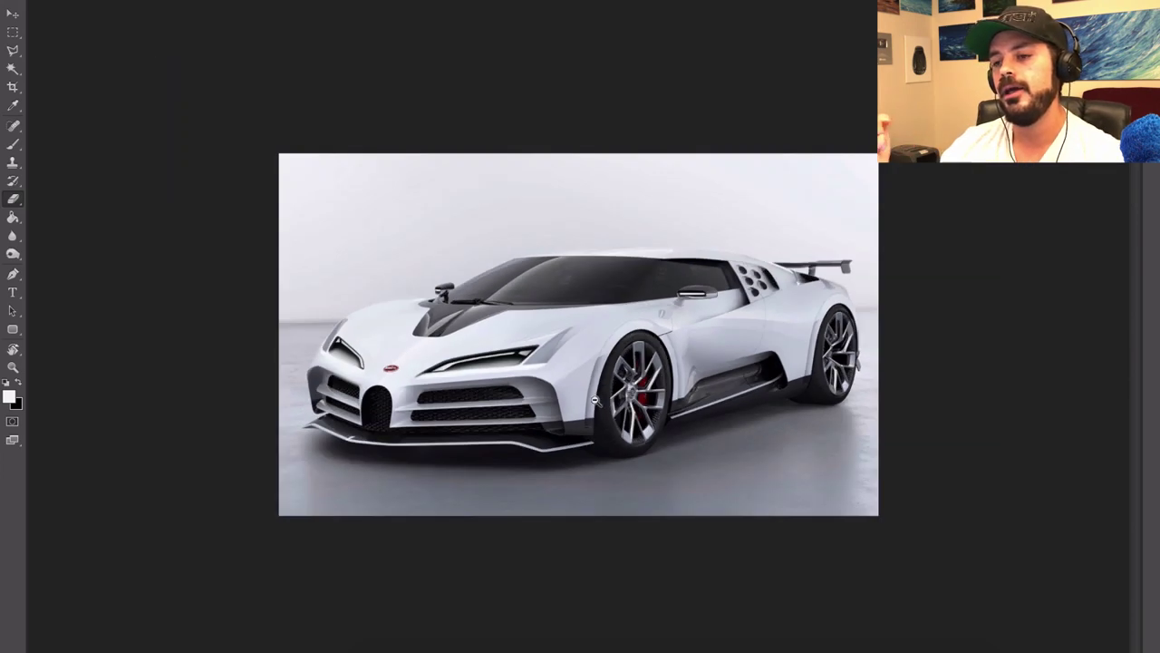
- Touch up the far-side headlight's edges with a sampled dark tone and bodywork white
ctrl+click(354, 367)
click(13, 145)
right_click(329, 275)
alt+click(325, 303)
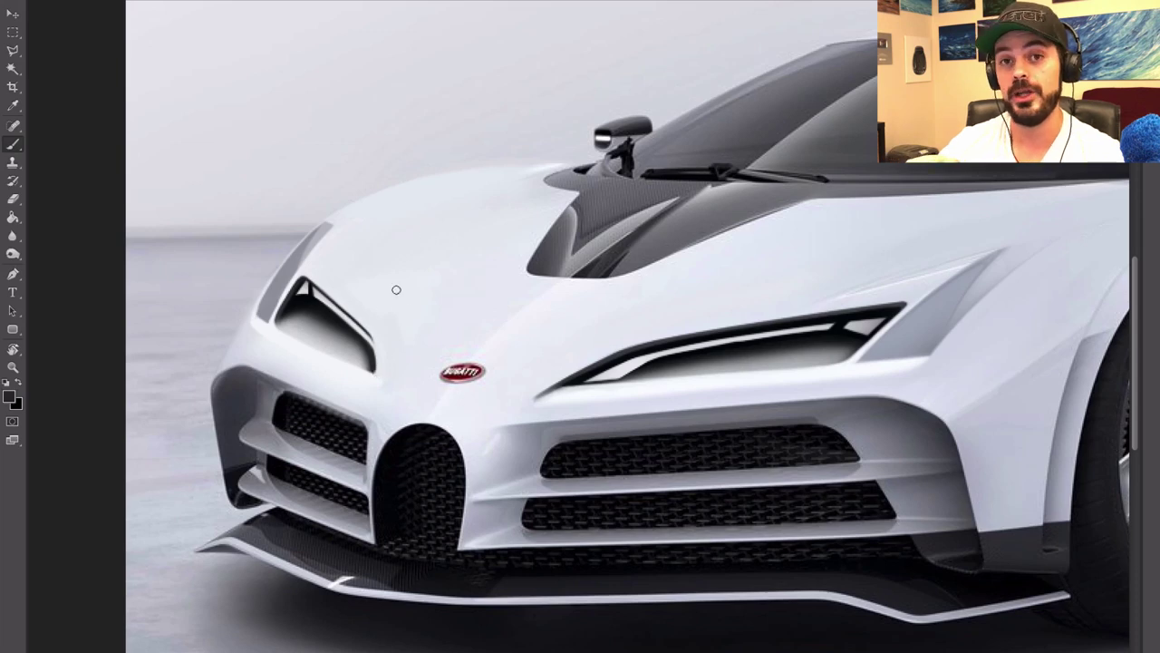
key(x)
scroll(381, 370, up, 2)
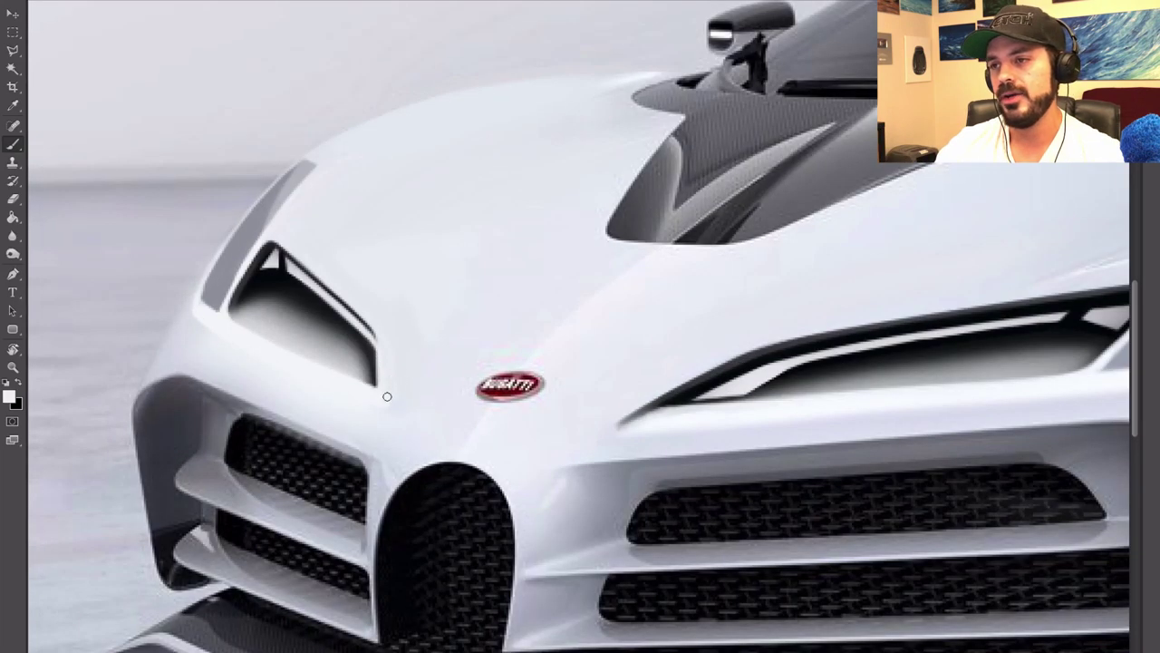
right_click(387, 396)
key(Escape)
scroll(779, 362, down, 2)
scroll(536, 329, up, 1)
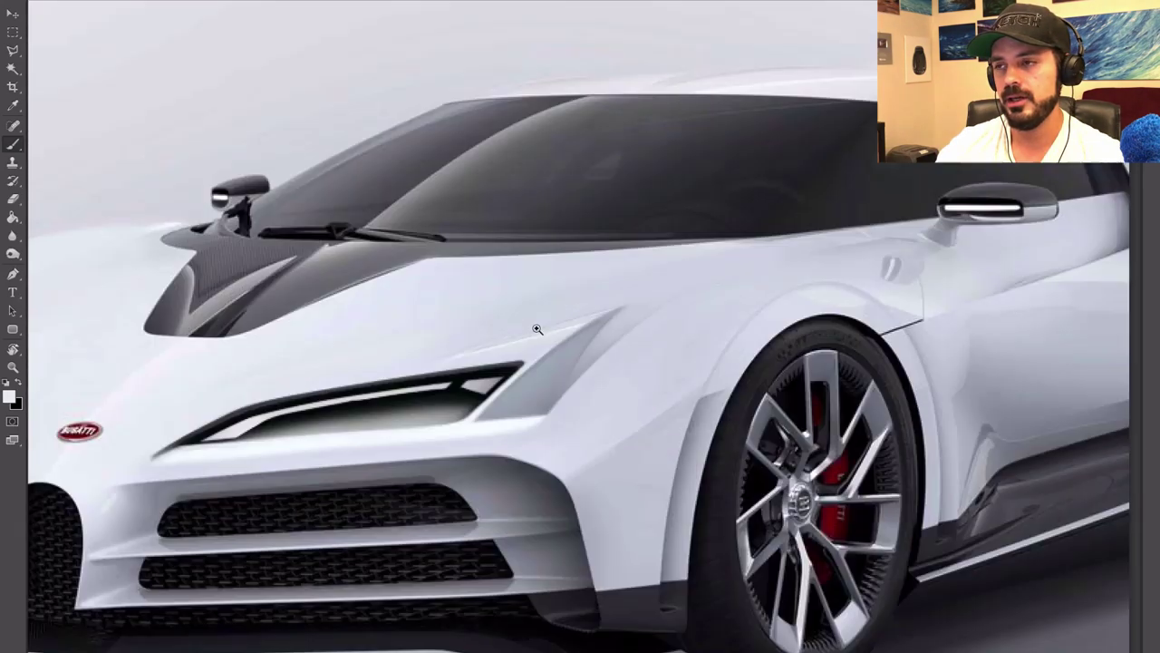
scroll(696, 456, down, 1)
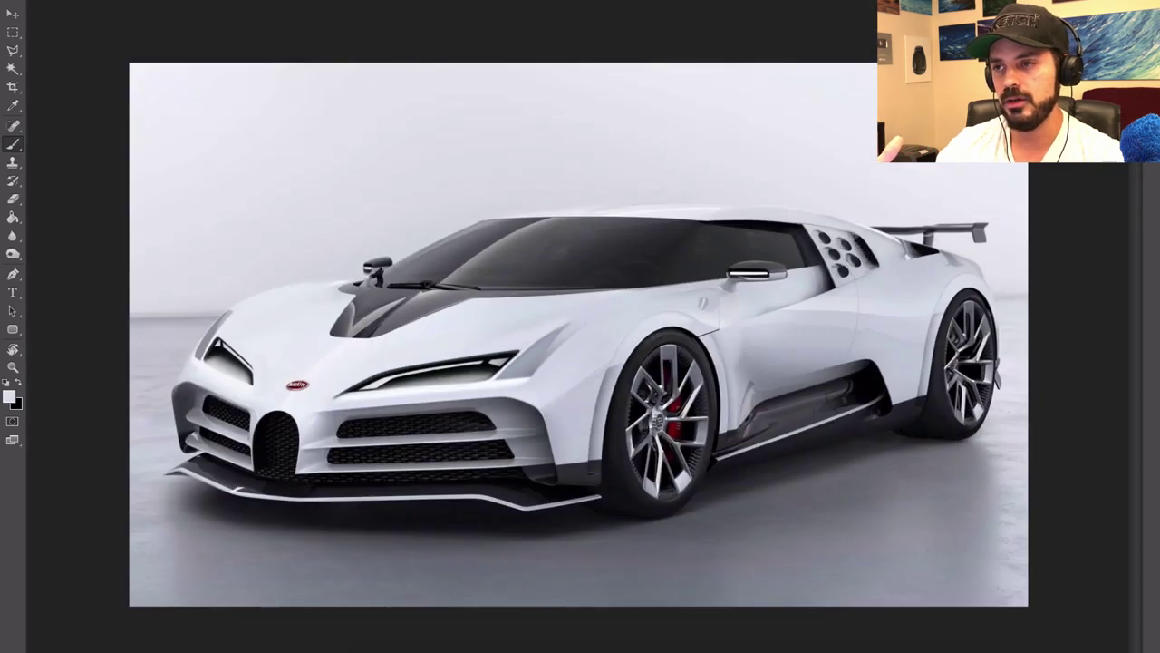
- Shade the bodywork around the near-side headlight with a sampled light grey and soften it with a large soft eraser
drag(517, 346, 512, 348)
alt+click(536, 353)
key(e)
drag(373, 377, 368, 380)
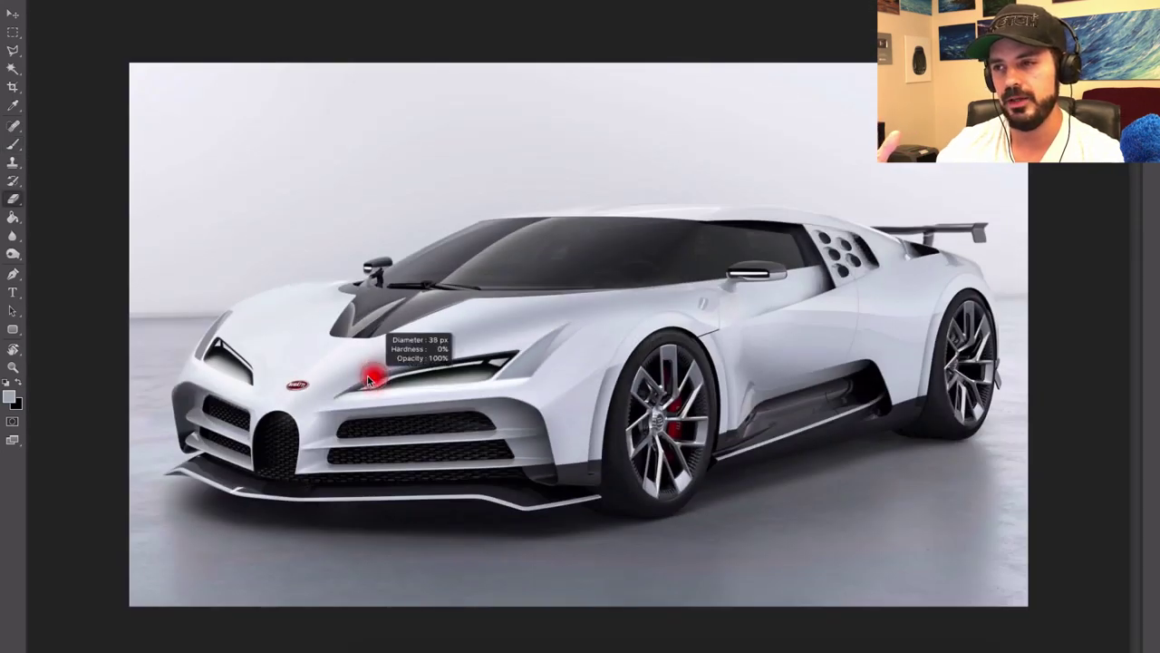
right_click(268, 408)
key(Escape)
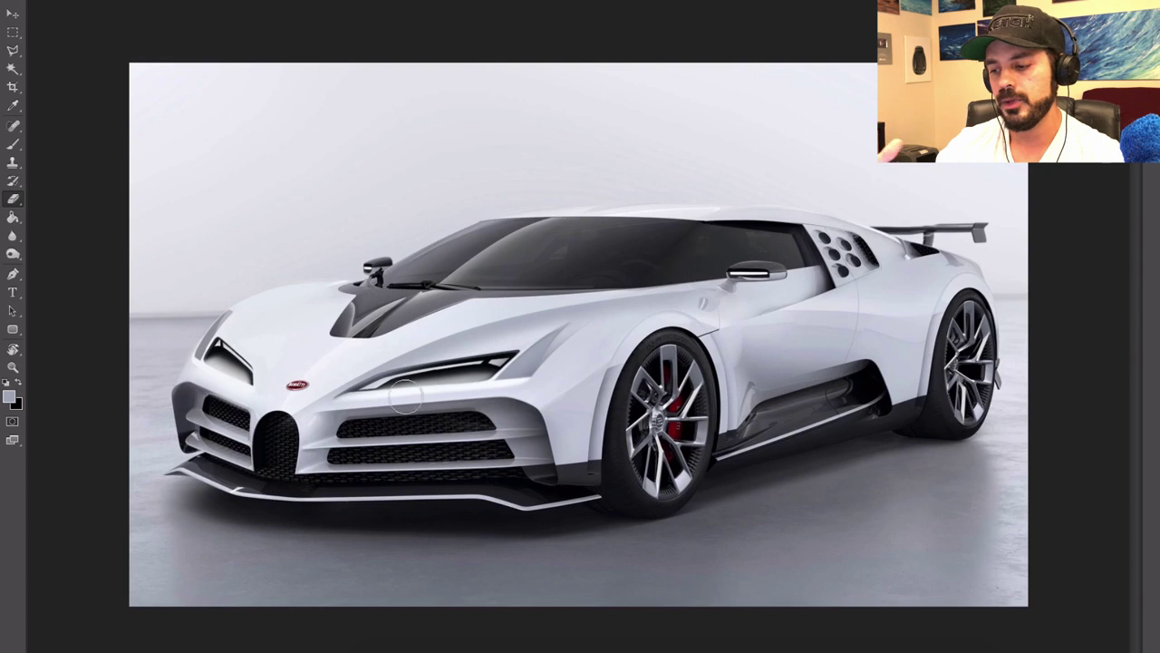
right_click(405, 396)
key(Escape)
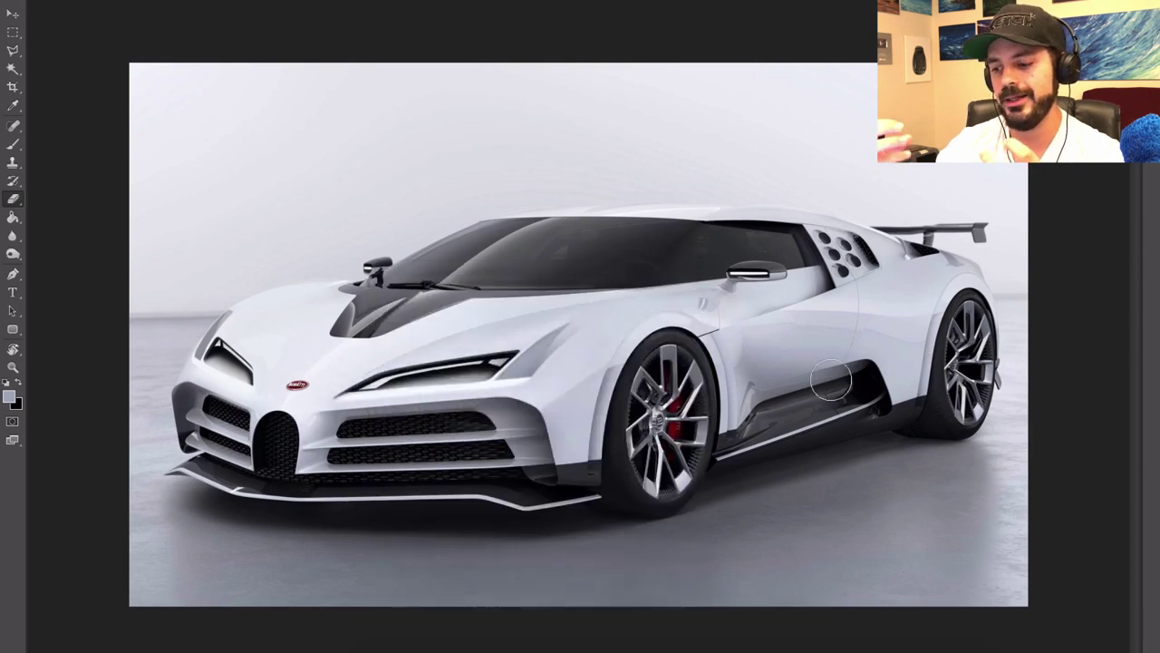
- Paint a soft pure-white highlight on the hood running up from the far-side headlight
click(13, 145)
key(d)
key(x)
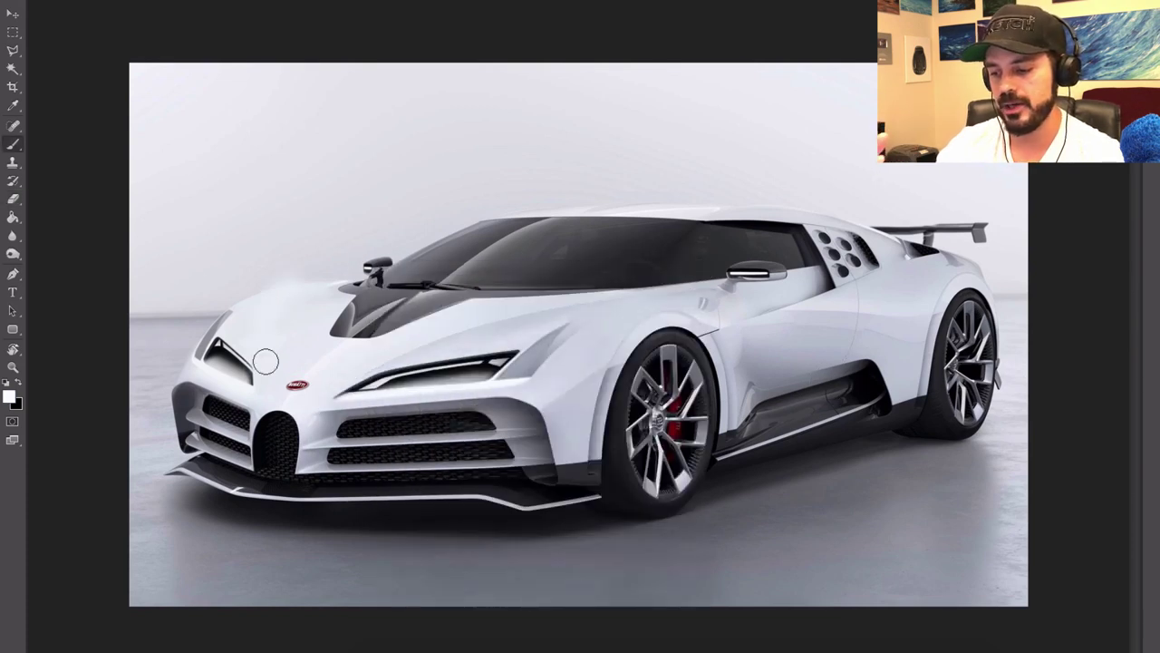
right_click(343, 243)
key(Escape)
- Erase the outer side of the hood highlight to form a crease, and soften its ends with a larger eraser
key(e)
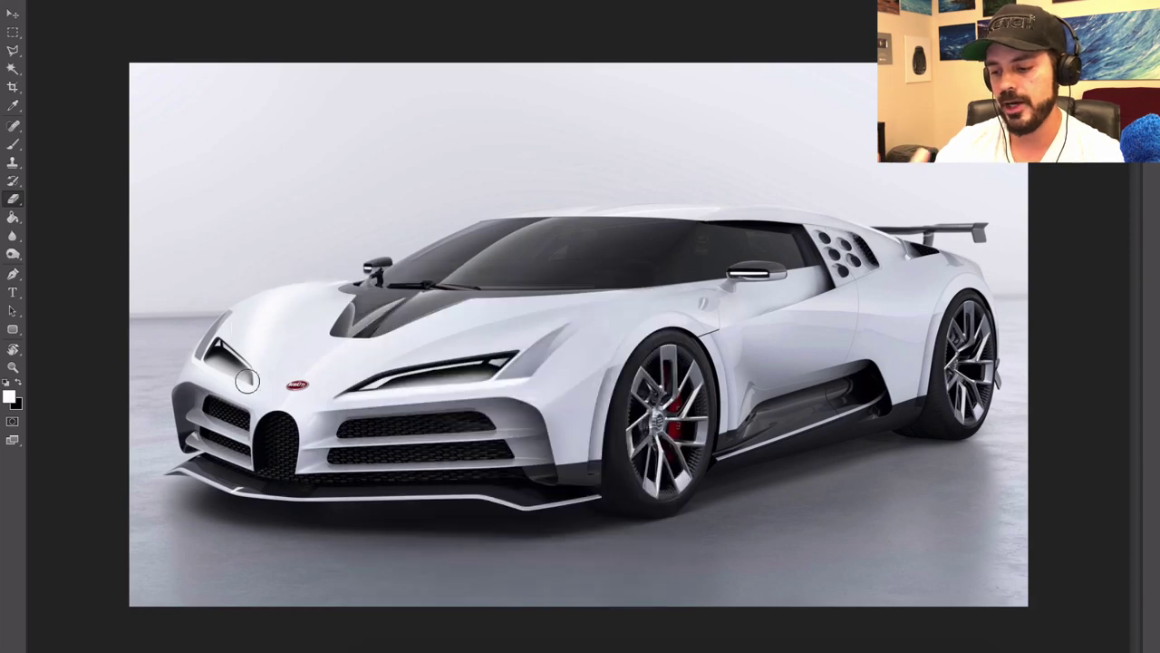
scroll(253, 316, up, 2)
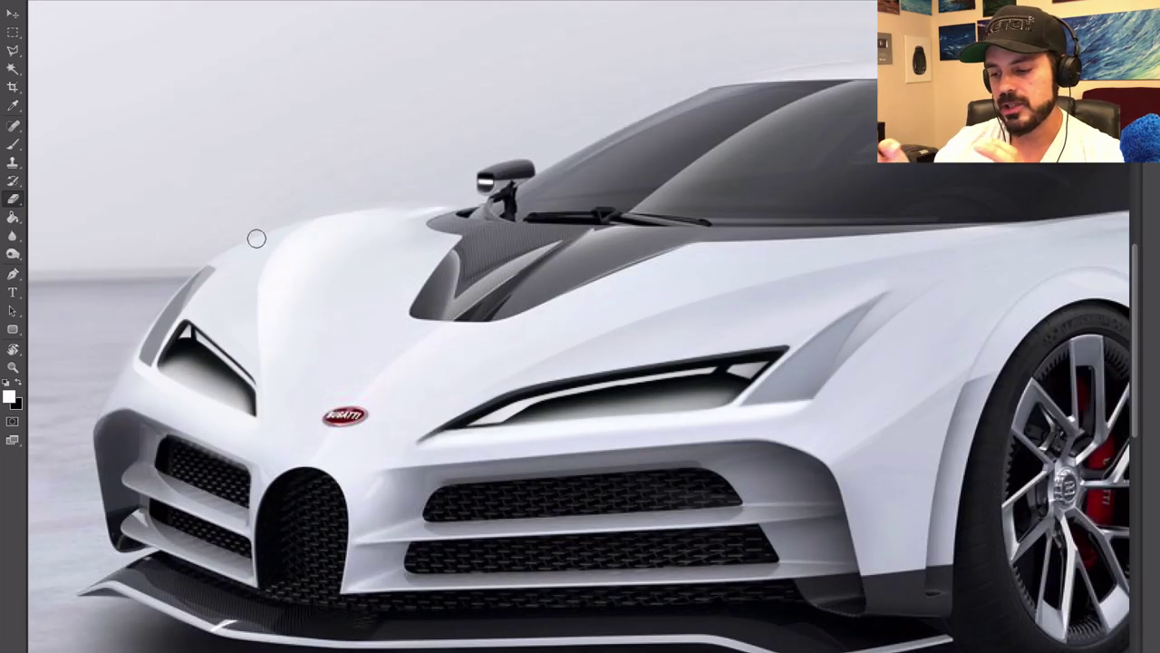
key(ctrl+0)
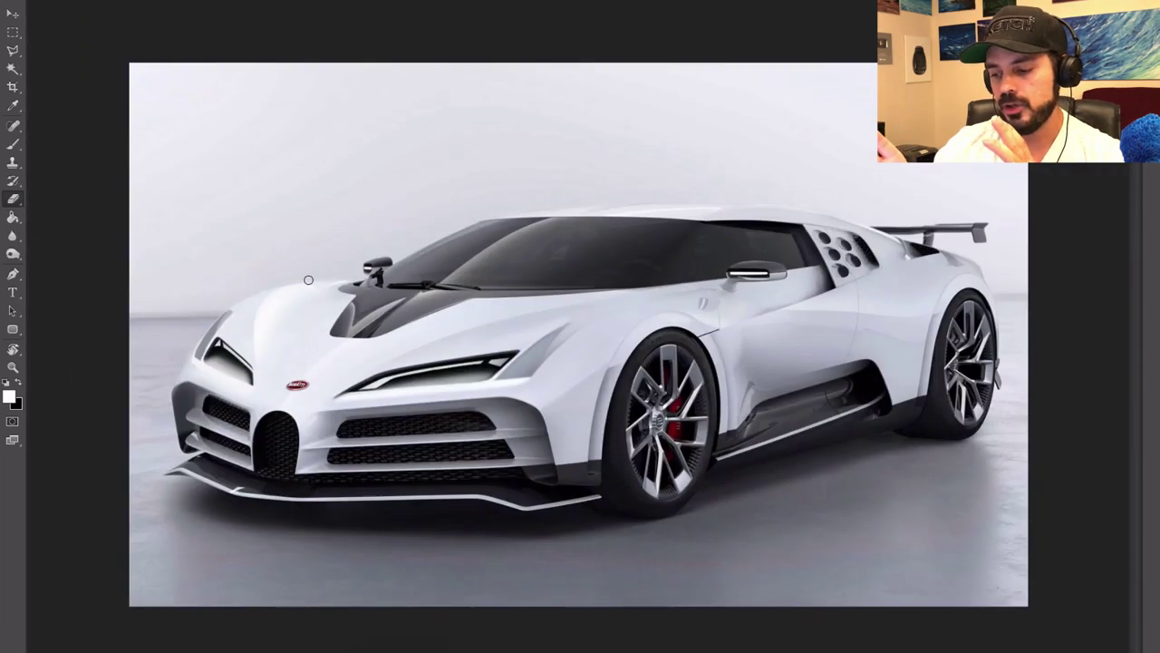
right_click(346, 258)
click(450, 297)
click(247, 376)
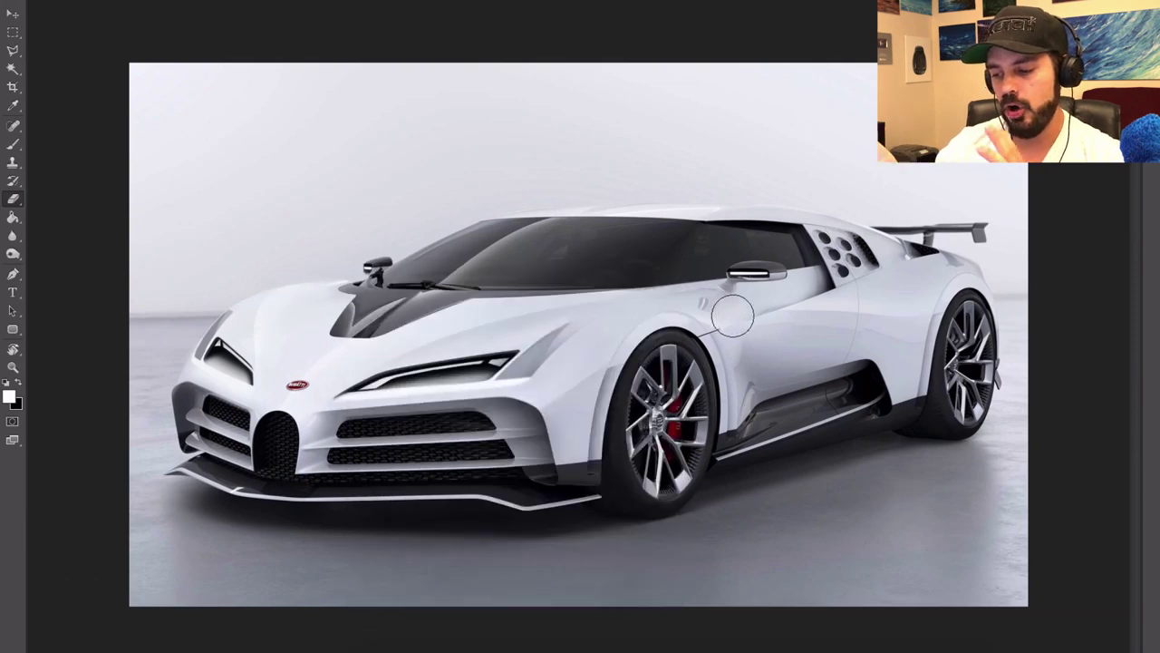
- Paint a thin black divider across the inner end of the near-side headlight's white strip using sampled black
click(13, 145)
scroll(389, 396, up, 5)
alt+click(634, 359)
right_click(657, 383)
click(605, 404)
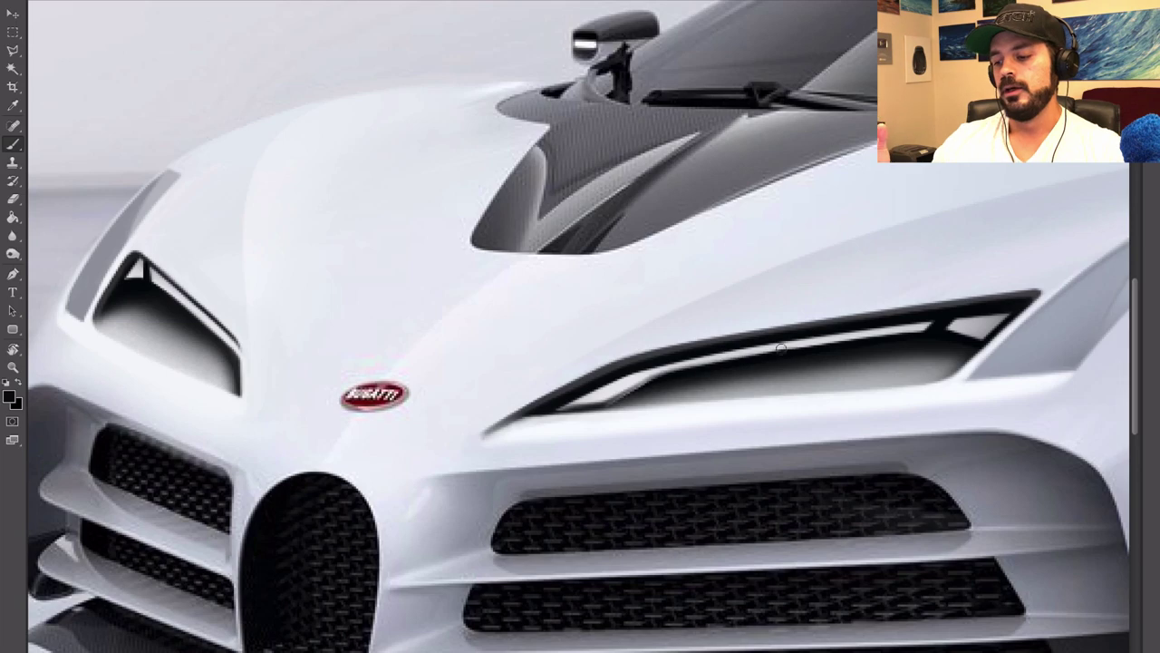
key(ctrl+0)
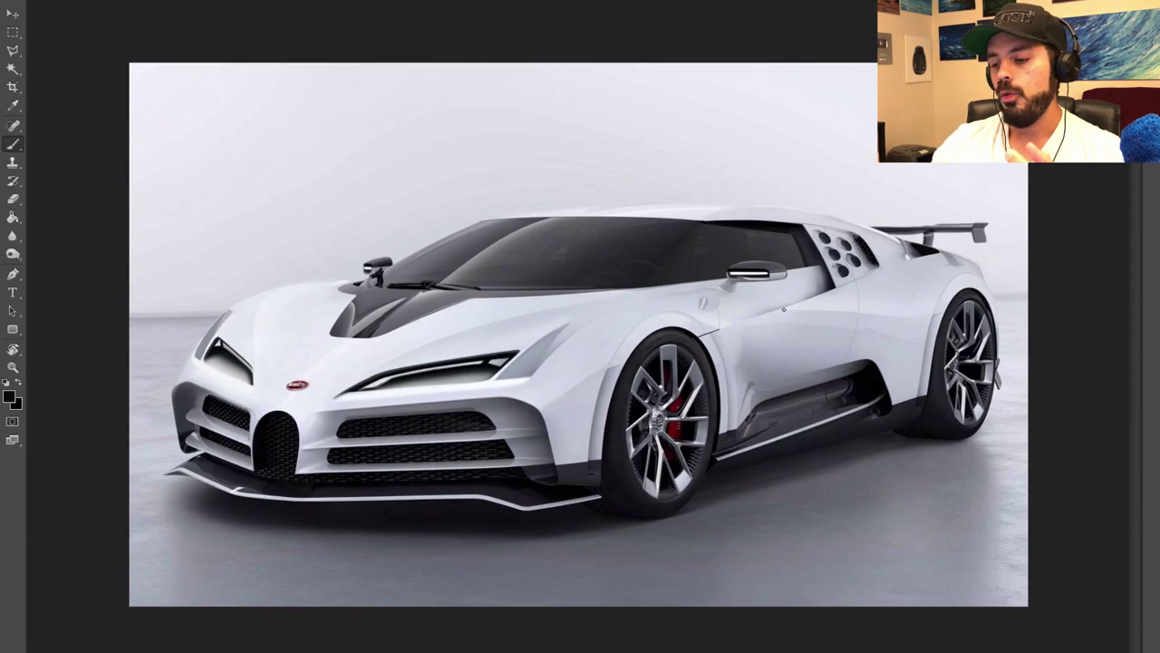
- Touch up the near-side headlight's outer grey recess with sampled body greys, using a hard 4 px brush
scroll(230, 320, up, 2)
scroll(324, 252, down, 3)
key(e)
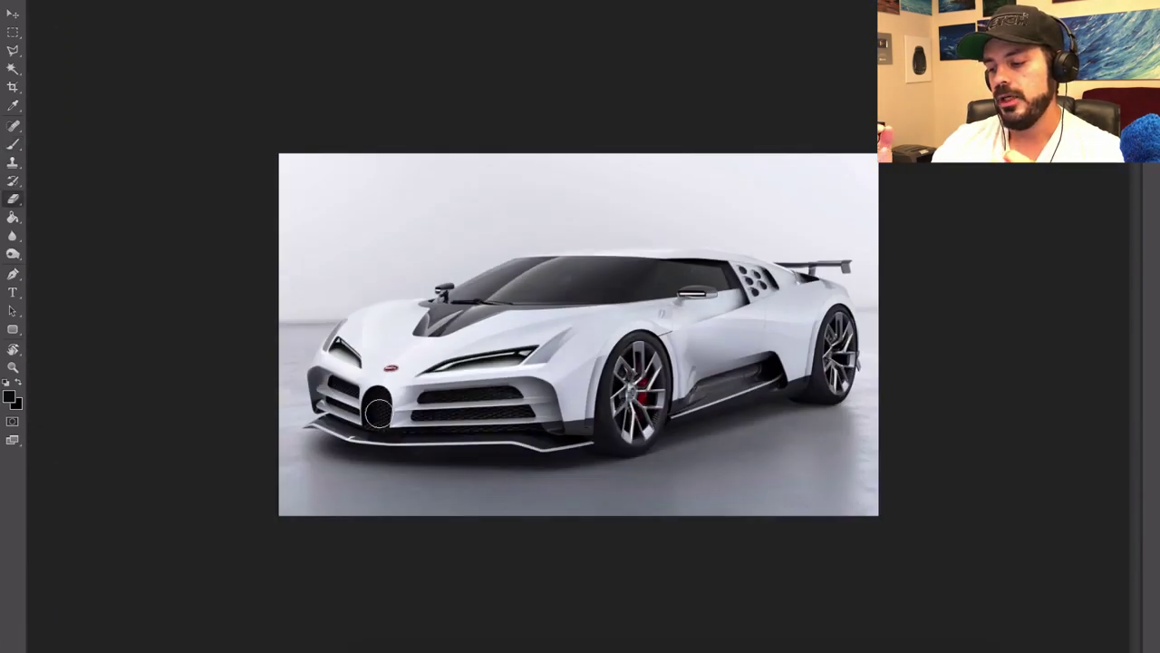
key(ctrl+1)
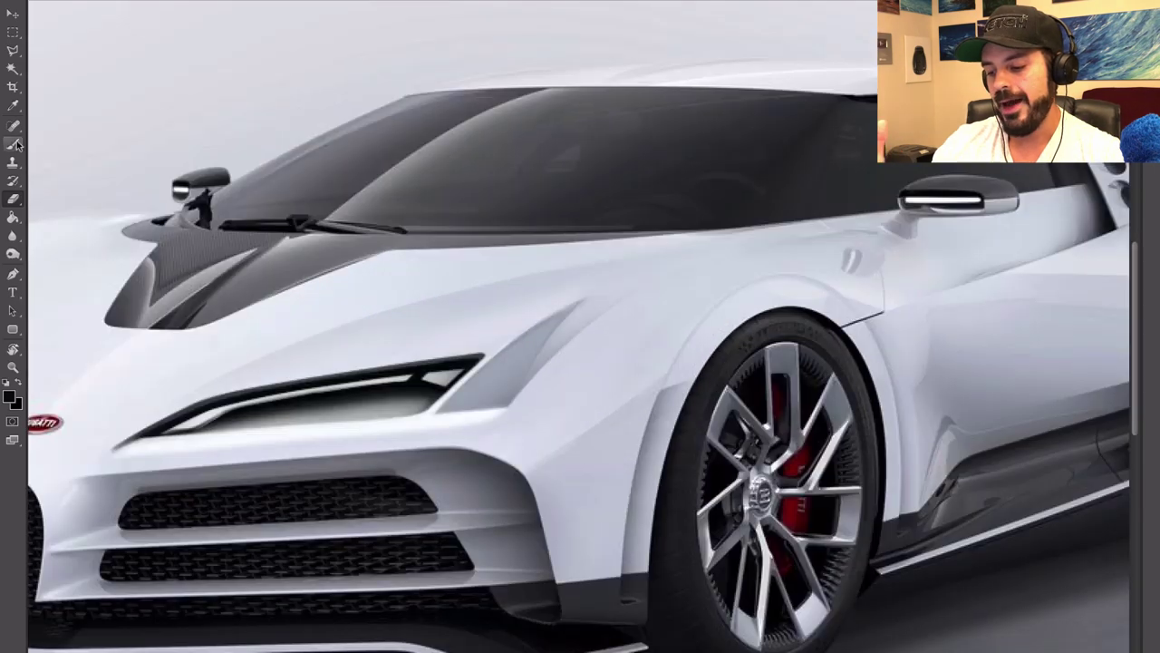
click(14, 143)
key(x)
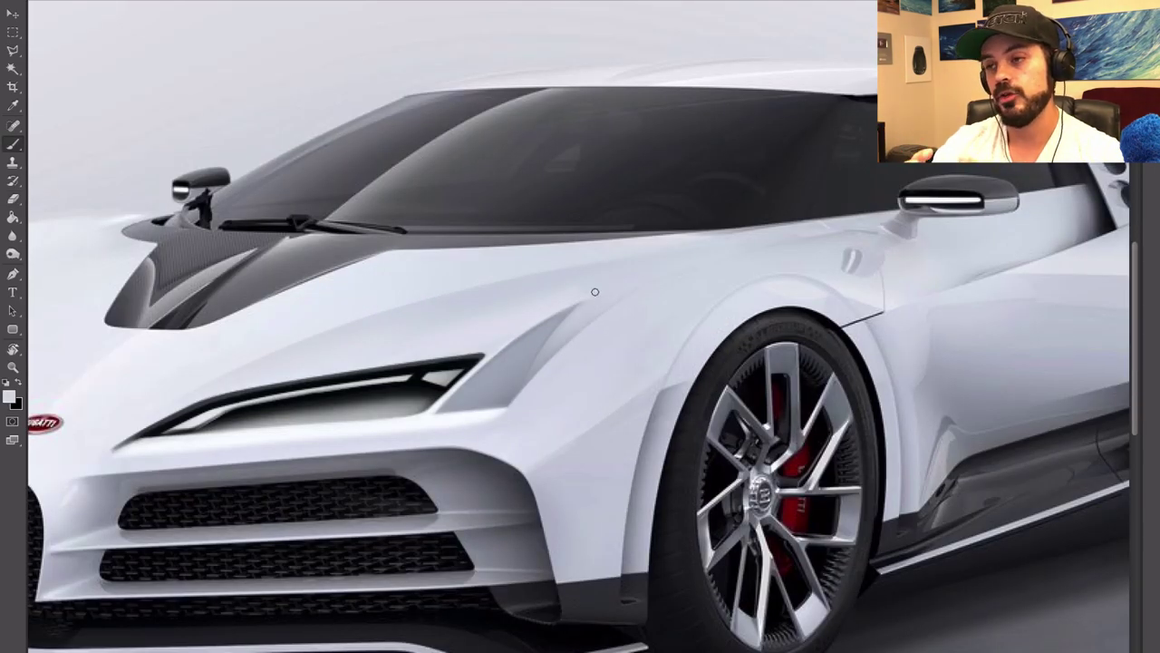
key(ctrl+0)
right_click(680, 261)
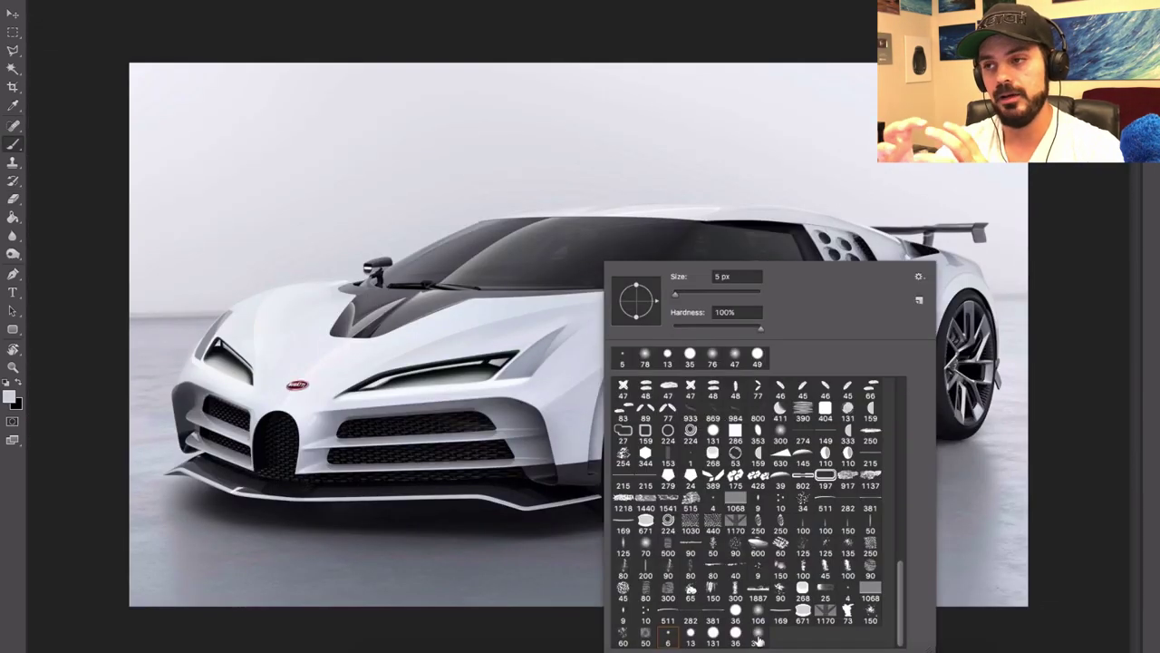
click(549, 322)
ctrl+click(581, 337)
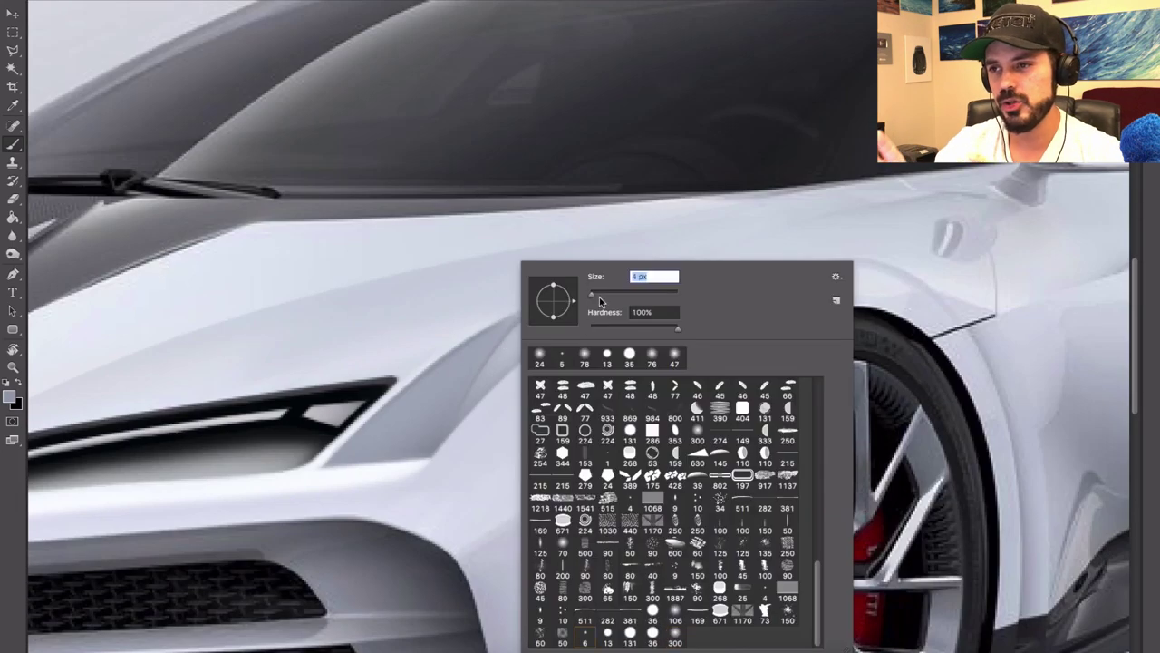
key(Return)
- Compare the redesigned front end with the original photo at a reduced view size
key(super+minus)
key(super+minus)
key(super+minus)
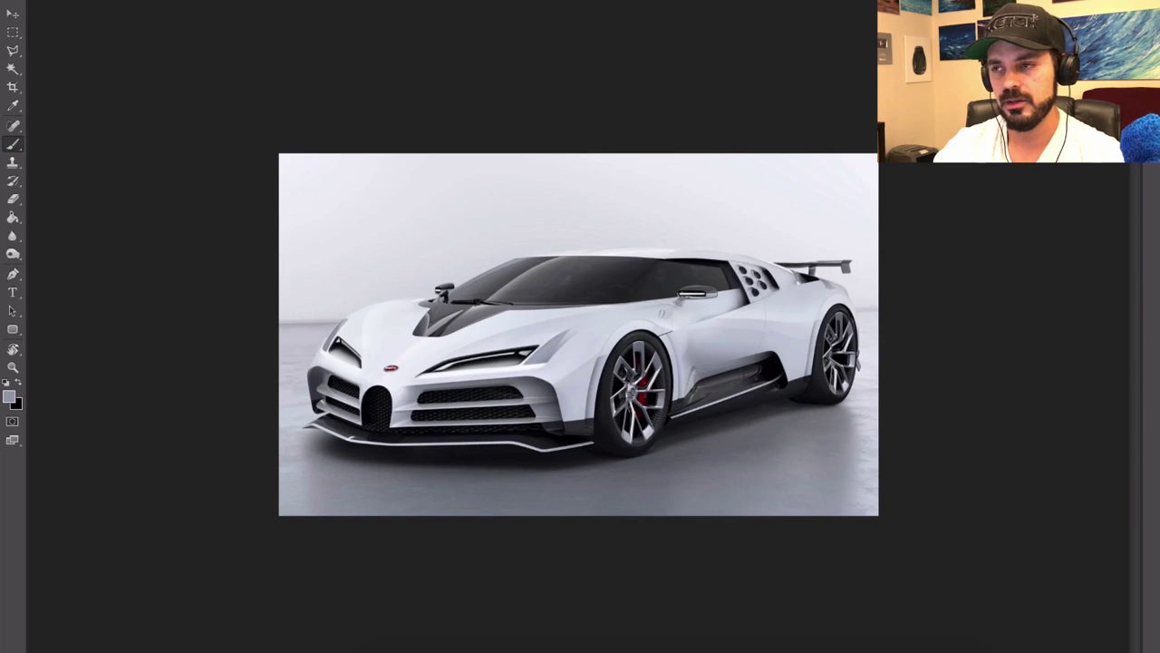
key(super+minus)
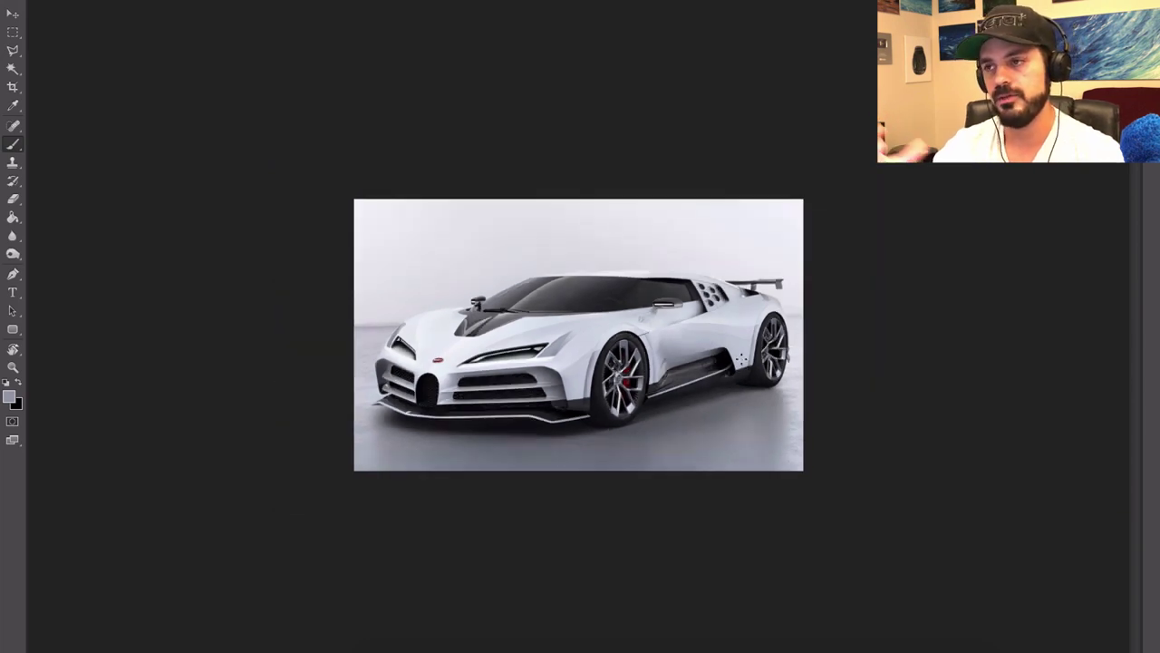
click(12, 33)
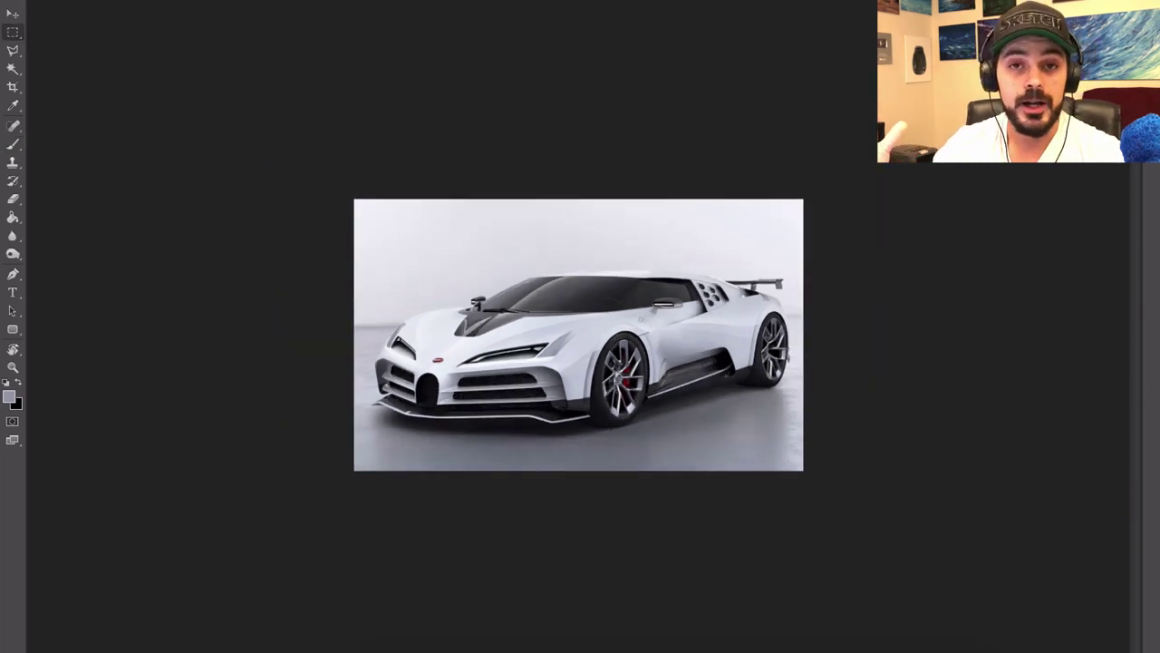
key(ctrl+plus)
key(ctrl+plus)
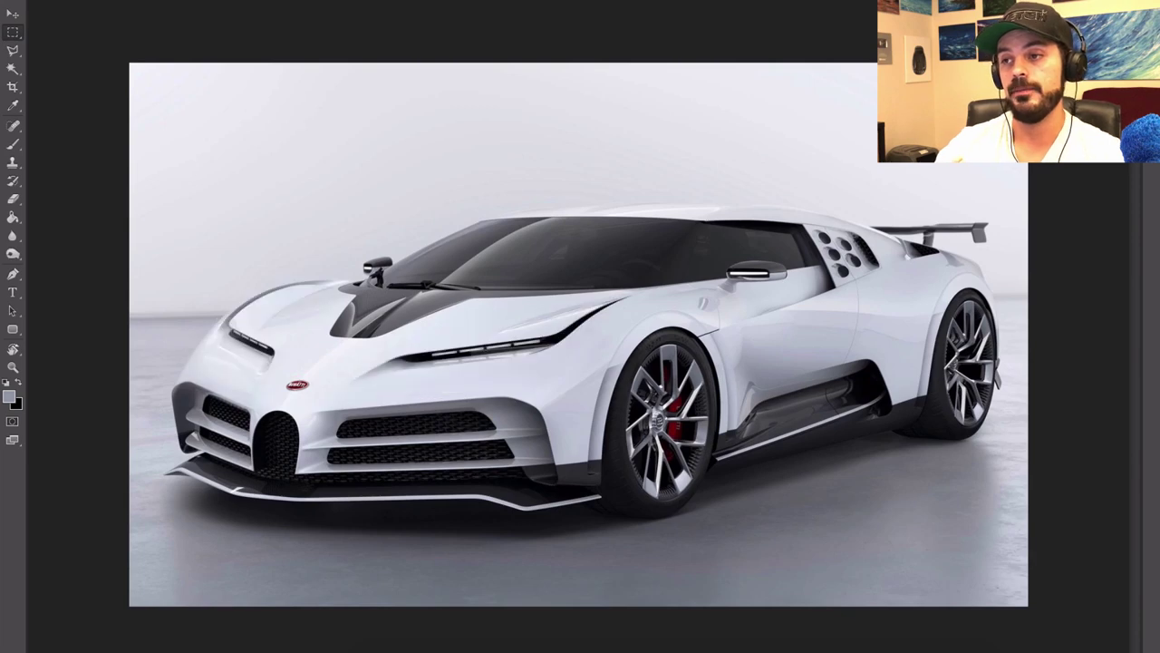
key(ctrl+minus)
key(ctrl+minus)
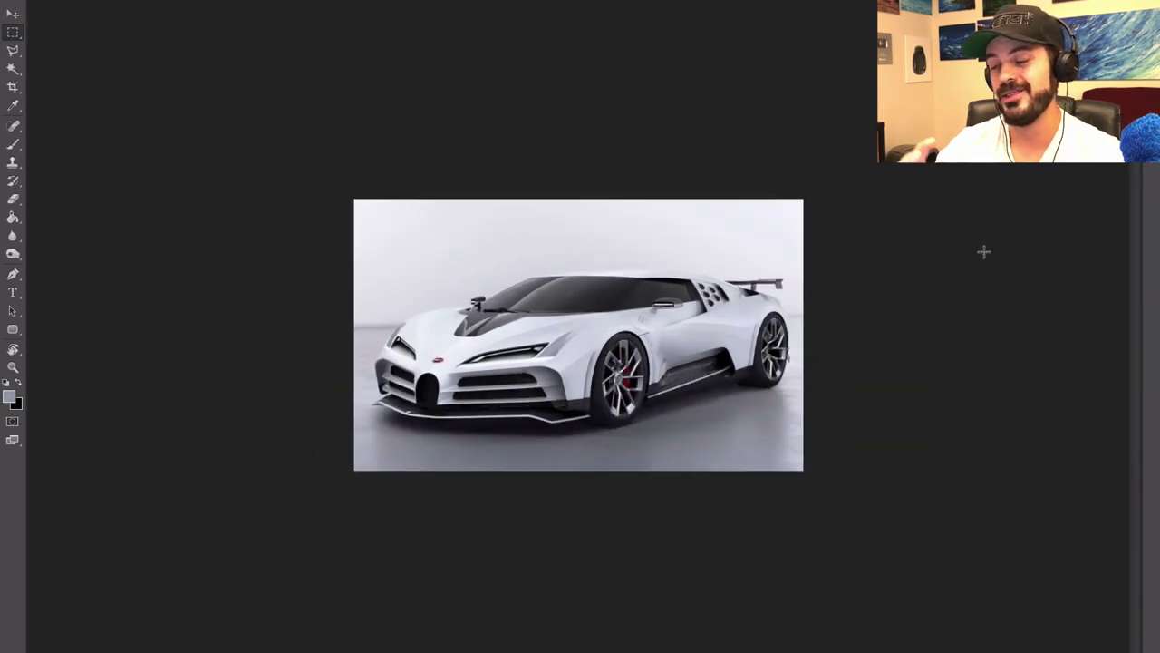
key(ctrl+plus)
key(ctrl+plus)
- Brighten the lower and outer edges of the near-side headlight's recess with thin white brushwork
key(b)
key(ctrl+plus)
key(ctrl+plus)
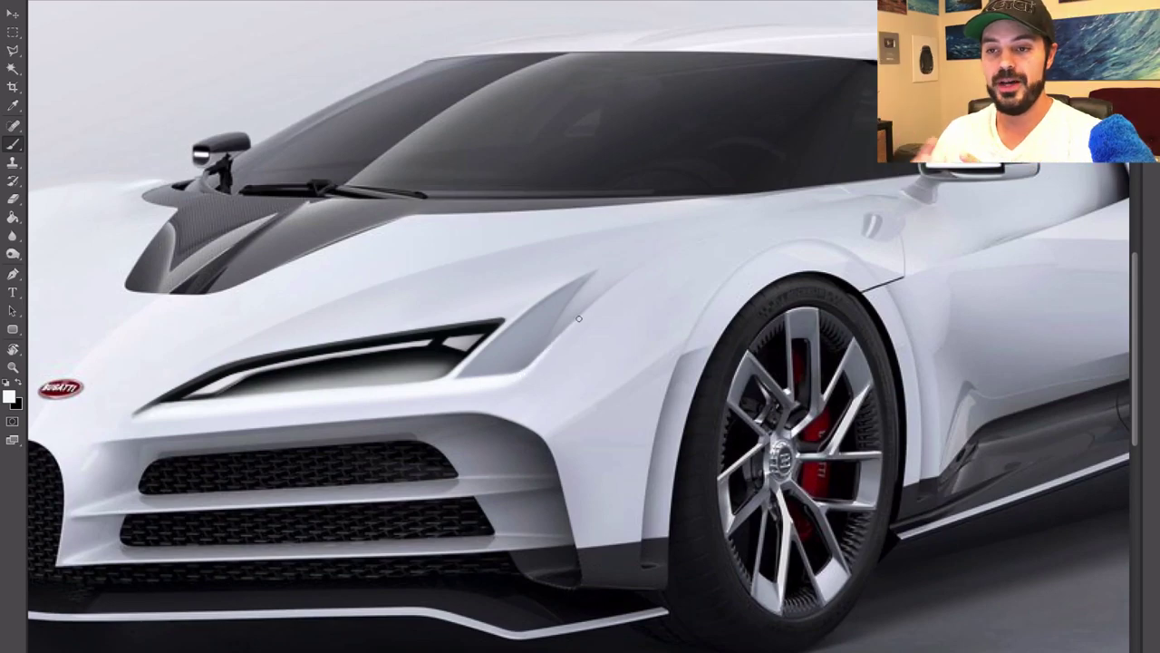
key(ctrl+minus)
key(ctrl+minus)
key(ctrl+plus)
key(ctrl+plus)
key(ctrl+plus)
key(ctrl+0)
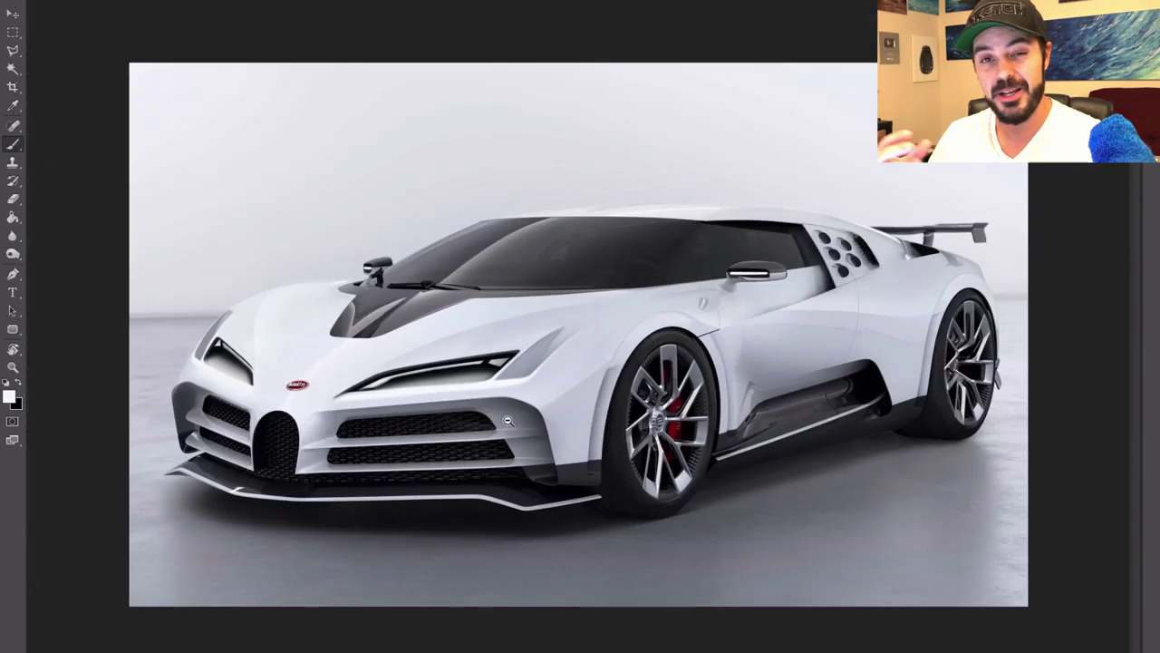
- Blend the bodywork beside the upper tip of the near-side recess with sampled light greys and a soft 300 px brush
scroll(408, 399, up, 5)
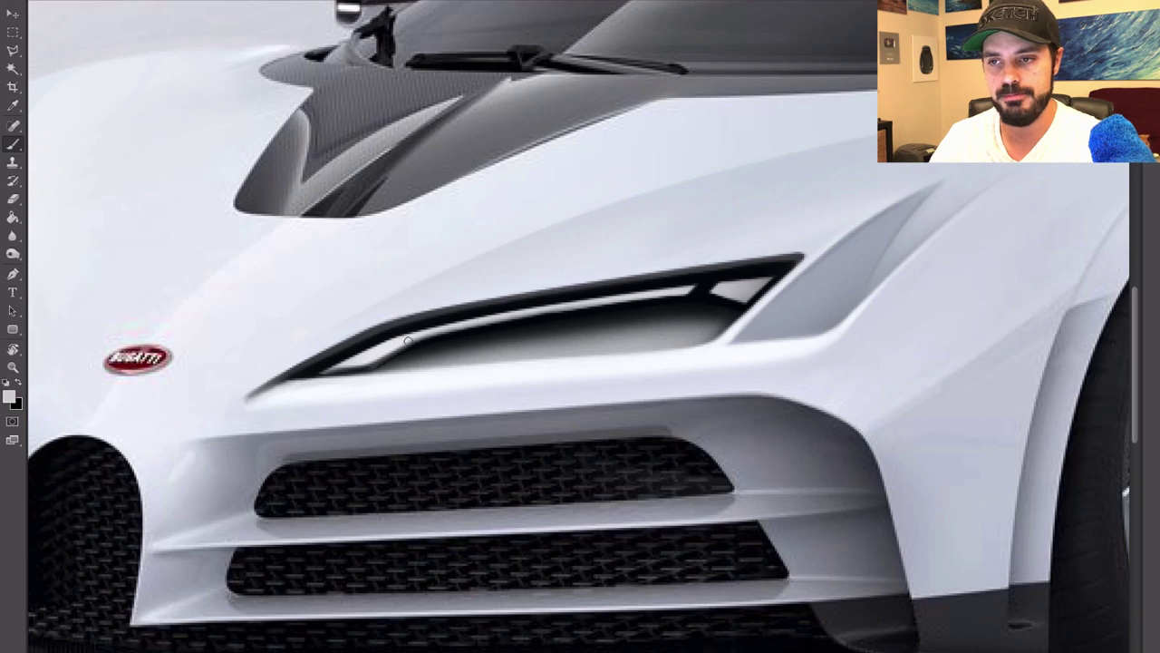
key(ctrl+0)
alt+click(691, 341)
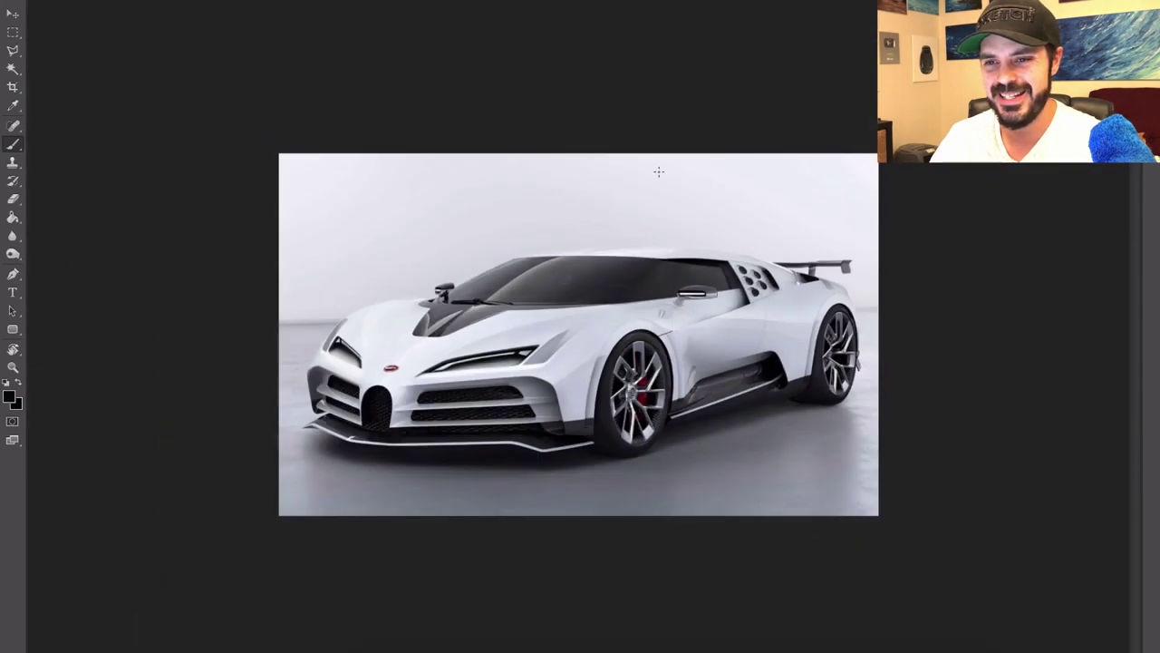
scroll(579, 338, up, 5)
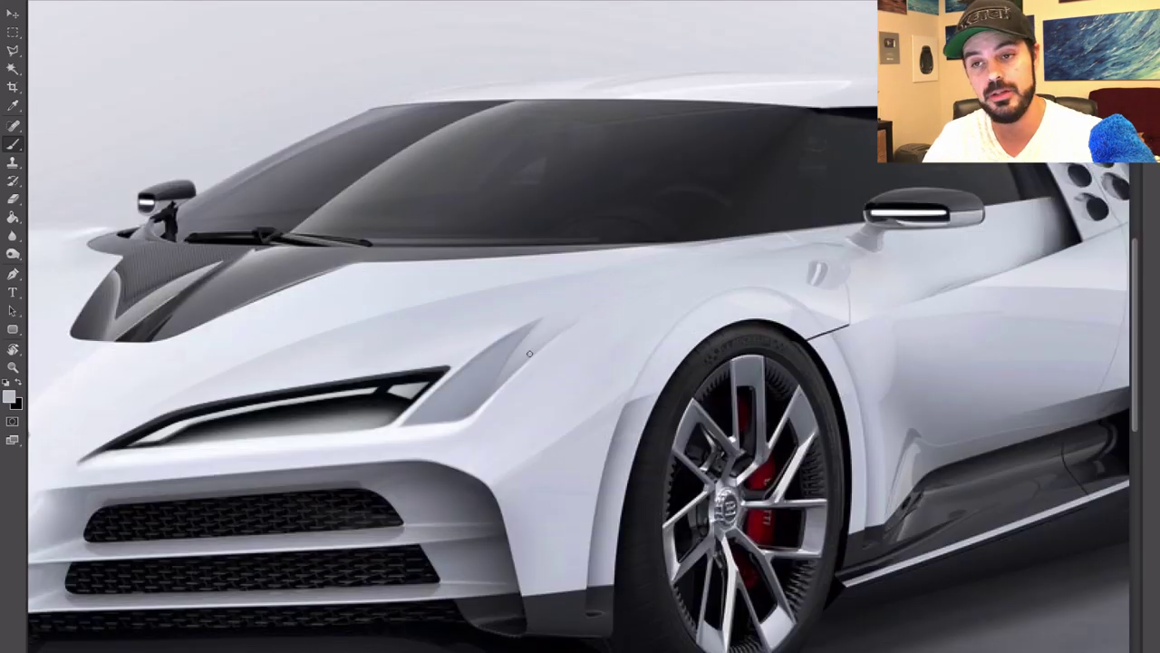
alt+click(565, 327)
alt+click(572, 332)
alt+click(577, 316)
right_click(578, 318)
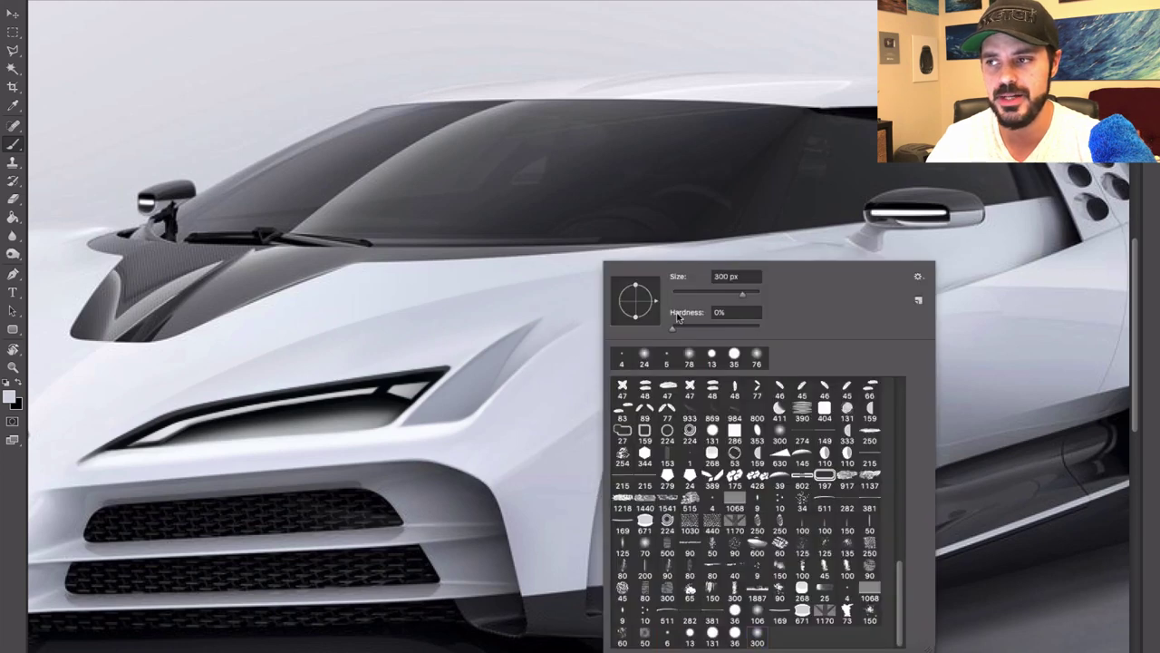
click(571, 322)
key(ctrl+0)
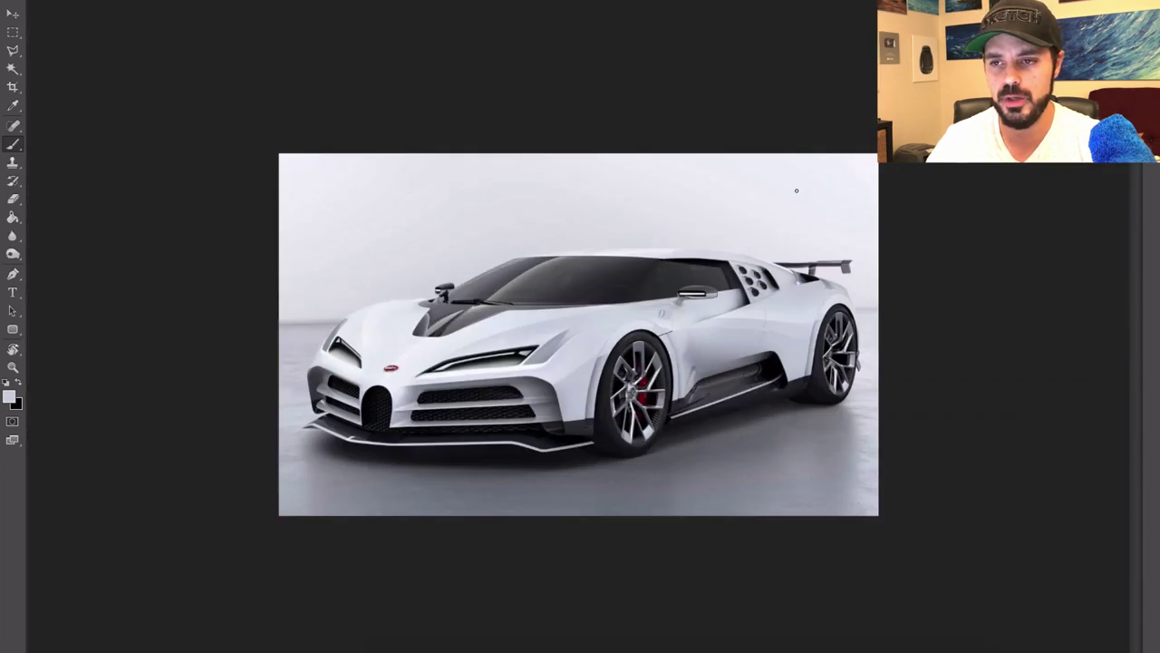
- Shade the near-side headlight's outer recess with a sampled darker grey and tidy its edge with a 23 px hard eraser
alt+click(757, 351)
key(ctrl+plus)
key(e)
alt+right_click(550, 388)
right_click(535, 399)
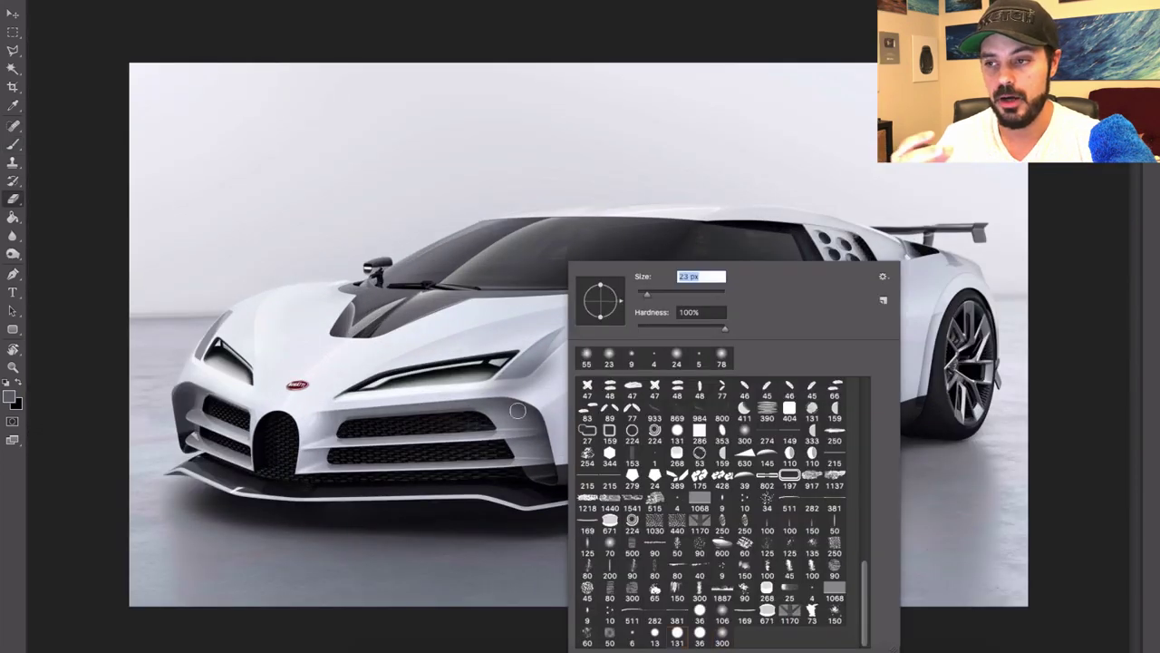
key(Escape)
key(ctrl+plus)
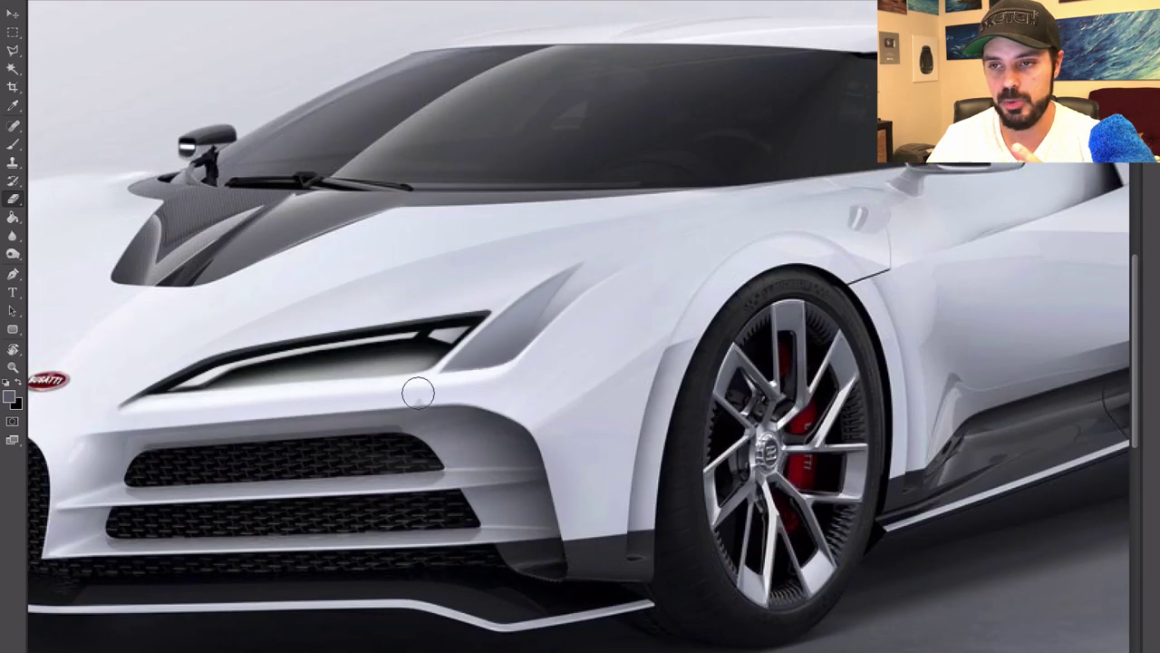
key(ctrl+minus)
key(ctrl+minus)
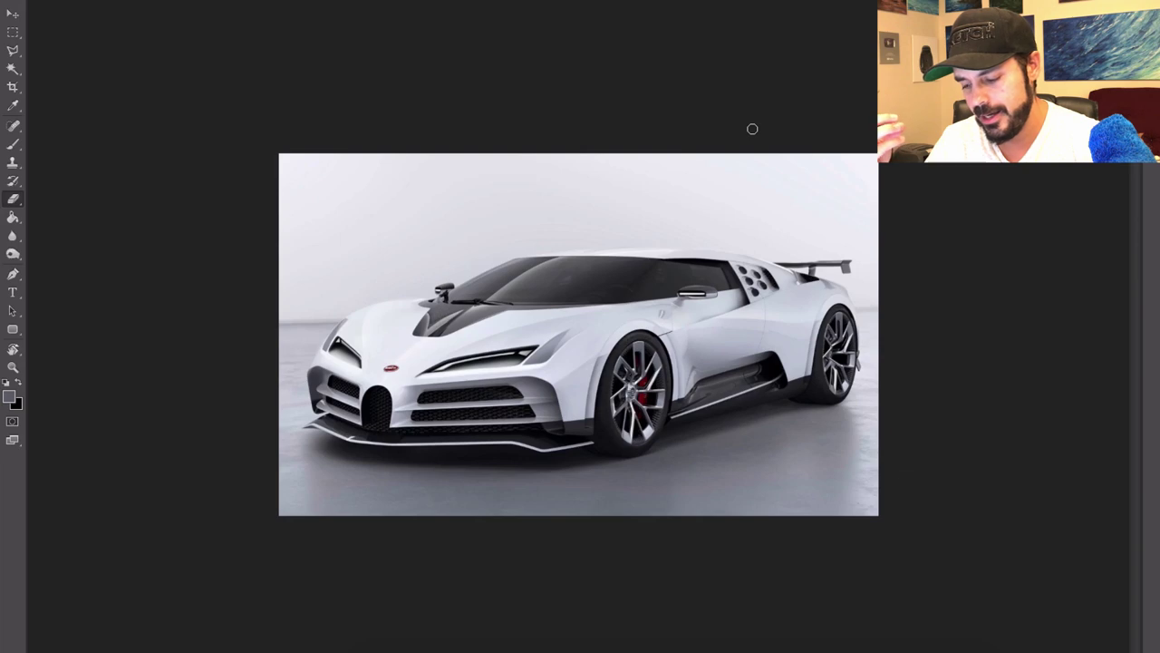
- Paint soft black shading from a sampled dark tone into the near-side headlight's outer recess
key(ctrl+plus)
key(ctrl+plus)
key(ctrl+plus)
key(b)
key(ctrl+minus)
key(ctrl+minus)
key(ctrl+minus)
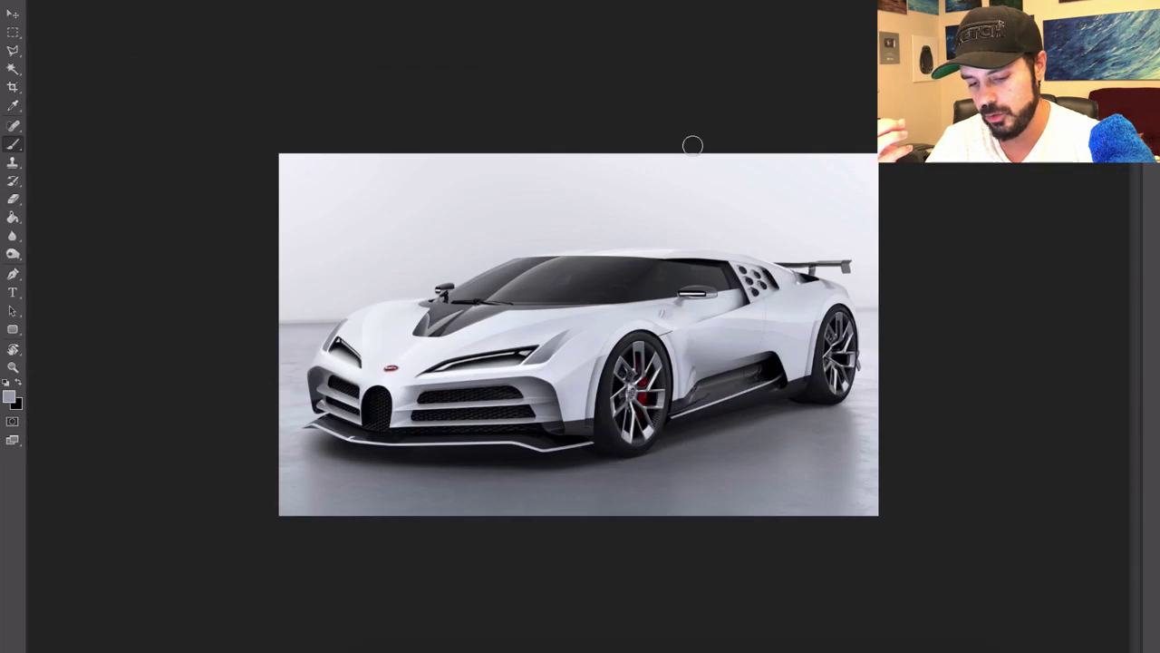
alt+click(489, 298)
mouse_move(547, 362)
mouse_down()
mouse_move(526, 369)
mouse_move(573, 340)
mouse_up()
- Erase the black overspill outside the recess, cleaning the bodywork below the near-side headlight and above the grilles
key(e)
drag(536, 377, 581, 345)
key(ctrl+plus)
key(ctrl+plus)
key(ctrl+plus)
mouse_move(518, 398)
mouse_down()
mouse_move(562, 348)
mouse_move(523, 380)
mouse_up()
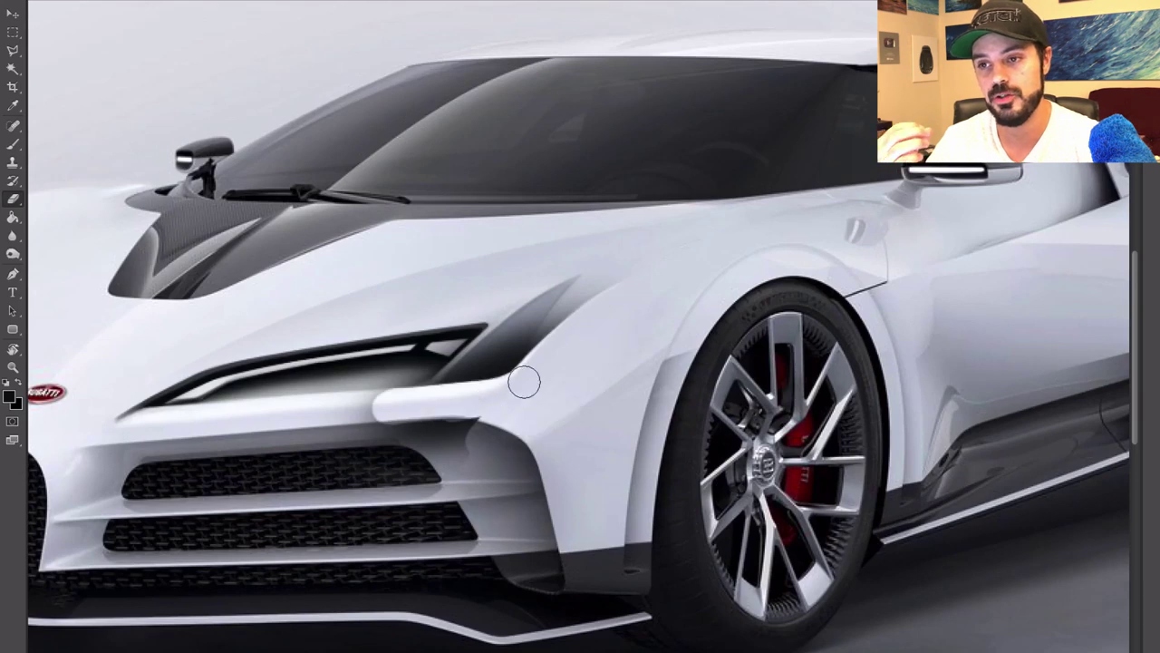
drag(465, 433, 388, 453)
mouse_move(229, 437)
mouse_down()
mouse_move(427, 437)
mouse_move(330, 445)
mouse_up()
alt+click(330, 445)
click(782, 184)
right_click(358, 417)
key(Escape)
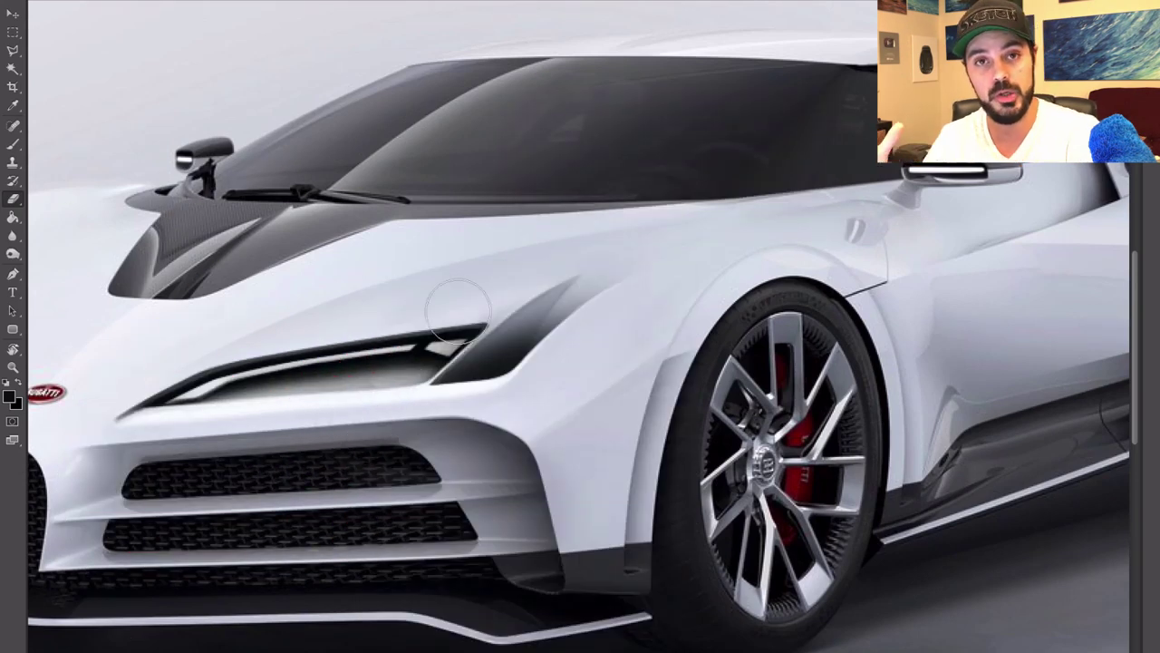
- Fade the recess's black shading into a soft gradient with a 60 px eraser at 0% hardness
drag(573, 326, 575, 348)
right_click(406, 370)
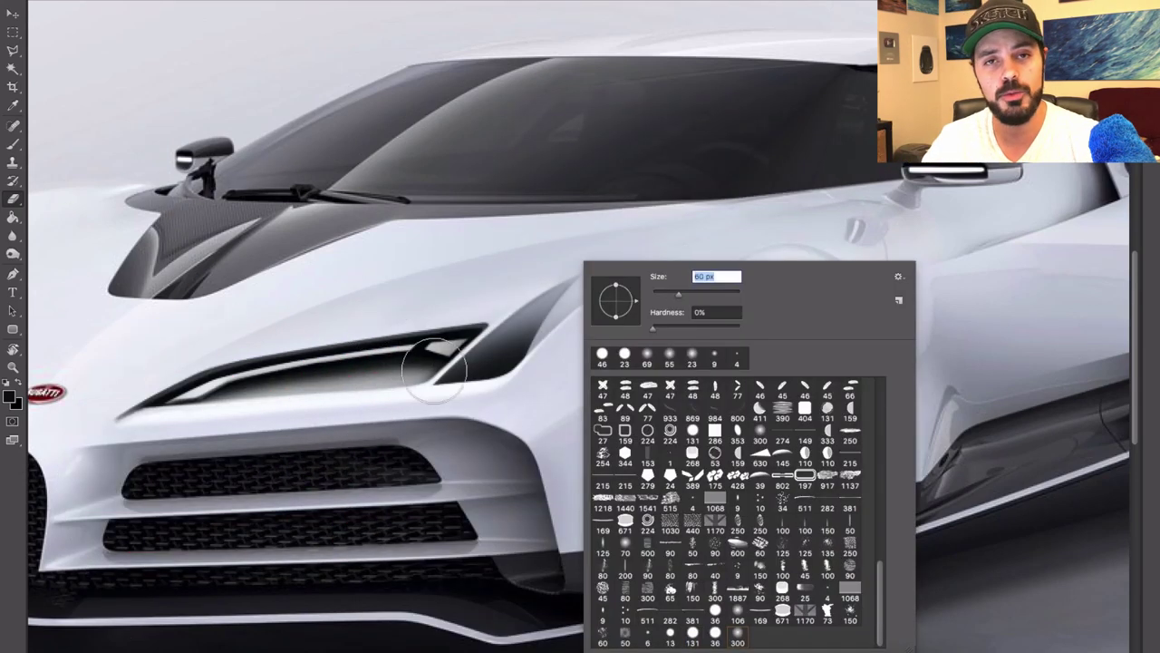
drag(458, 331, 445, 331)
key(ctrl+0)
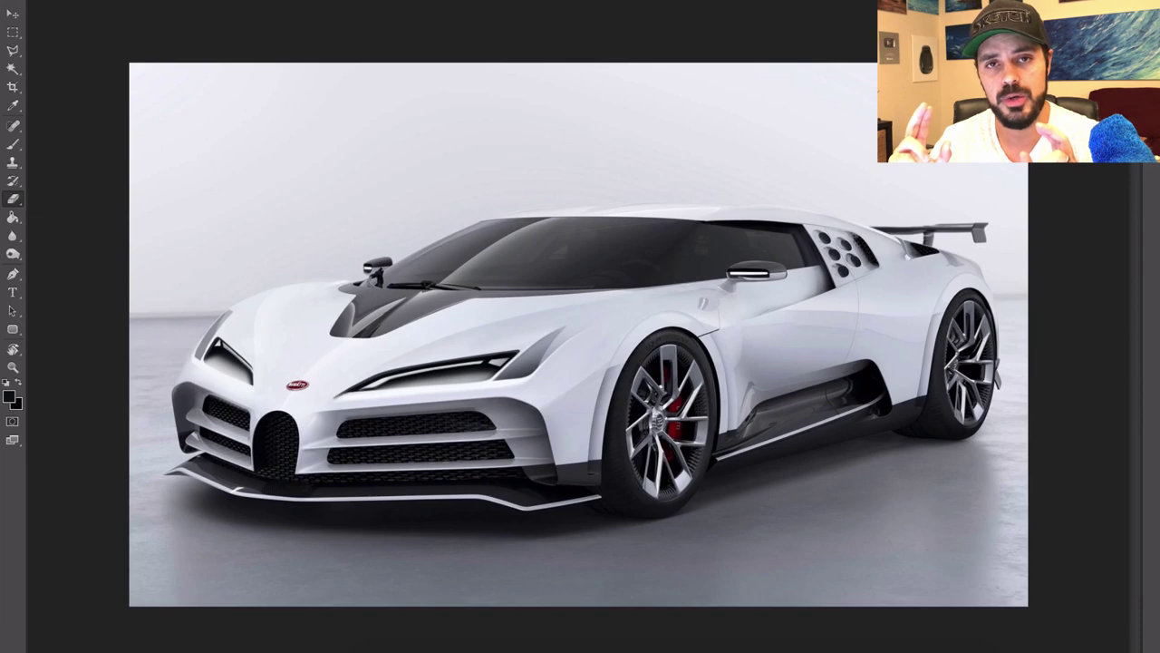
- Paint a white glow along the upper light strip of the near-side headlight
key(b)
scroll(483, 405, up, 2)
key(x)
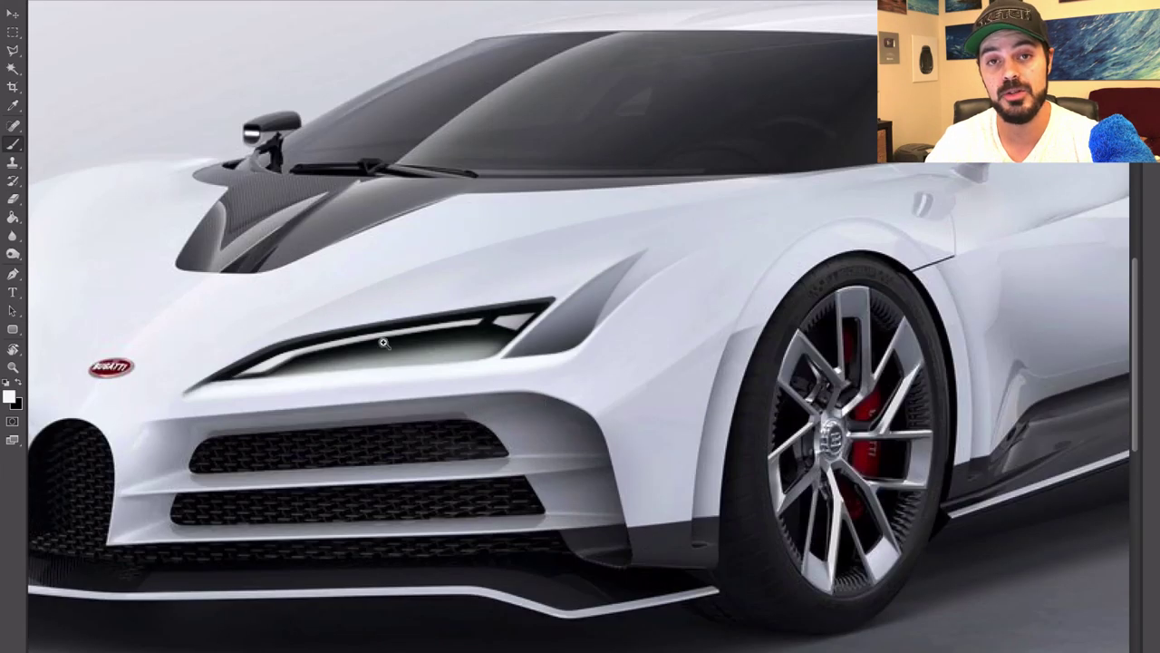
scroll(382, 343, up, 1)
mouse_move(356, 328)
mouse_down()
mouse_move(179, 386)
mouse_move(348, 333)
mouse_move(609, 299)
mouse_move(551, 309)
mouse_up()
drag(457, 323, 397, 332)
- Paint a matching glow along the far-side headlight's upper light strip
drag(201, 383, 758, 306)
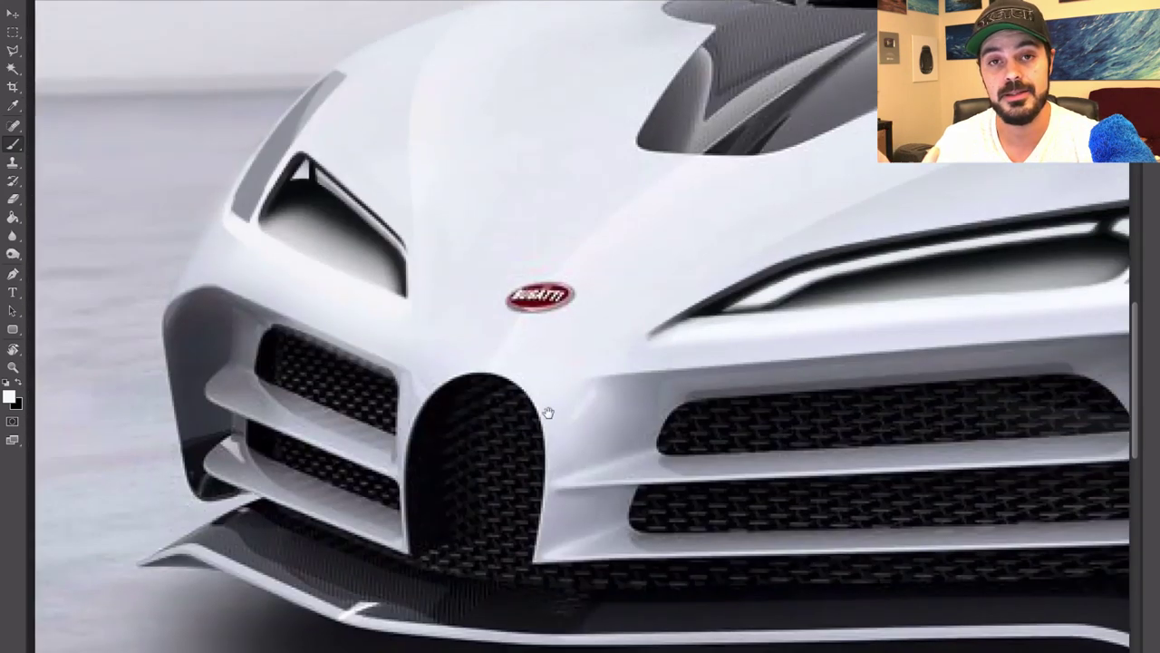
alt+click(300, 173)
mouse_move(303, 169)
mouse_down()
mouse_move(369, 220)
mouse_move(399, 263)
mouse_up()
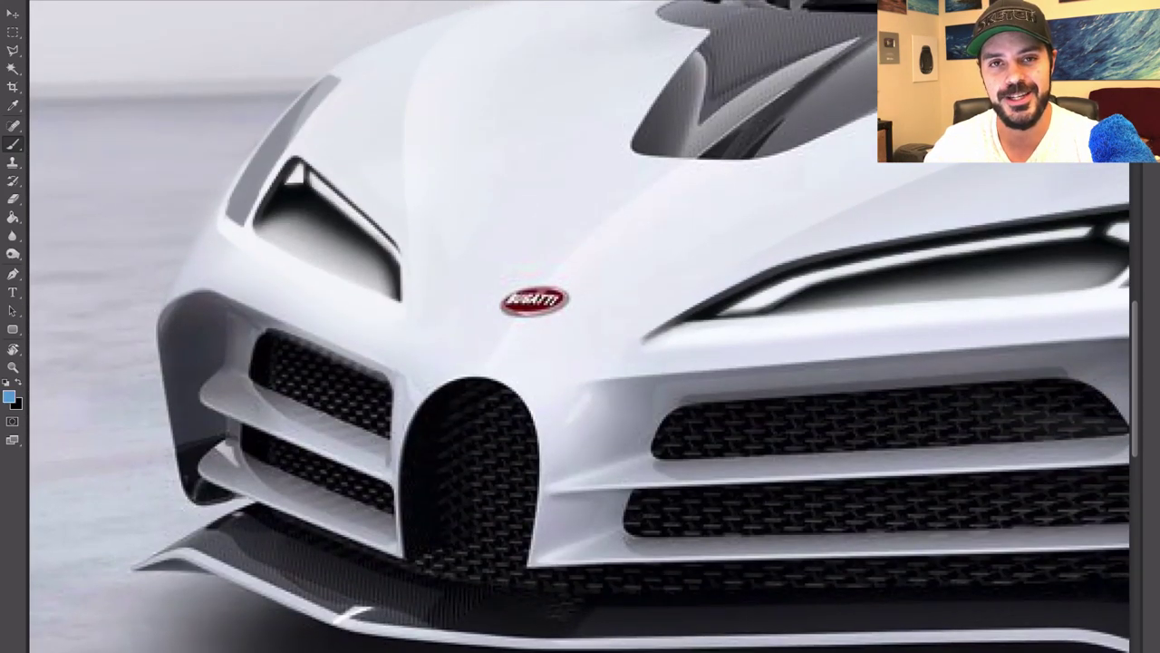